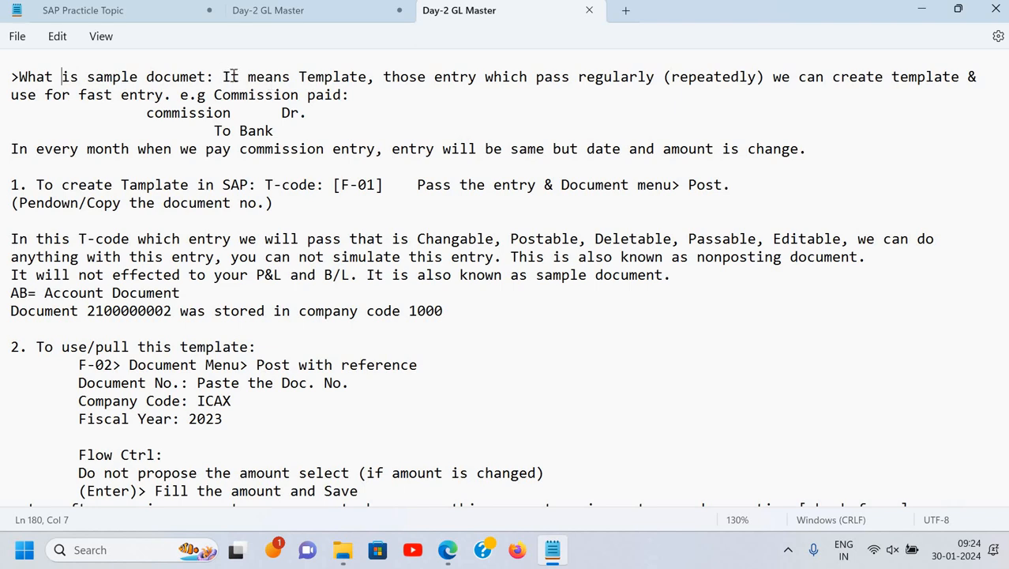
Launch SAP Logon from the desktop and log on to client 500 with the account's user ID.
left_click(232, 77)
key("super+d")
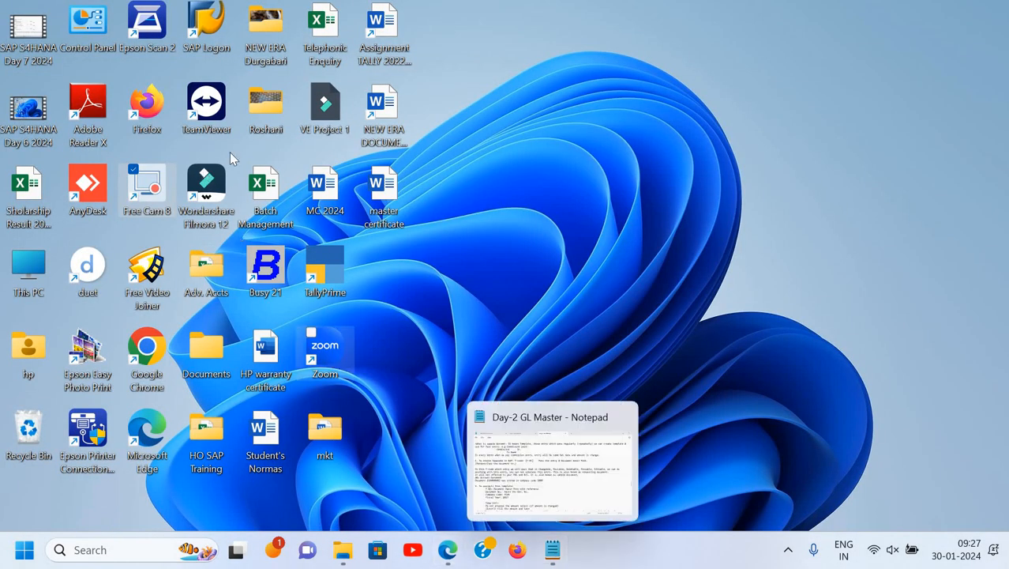
double_click(204, 31)
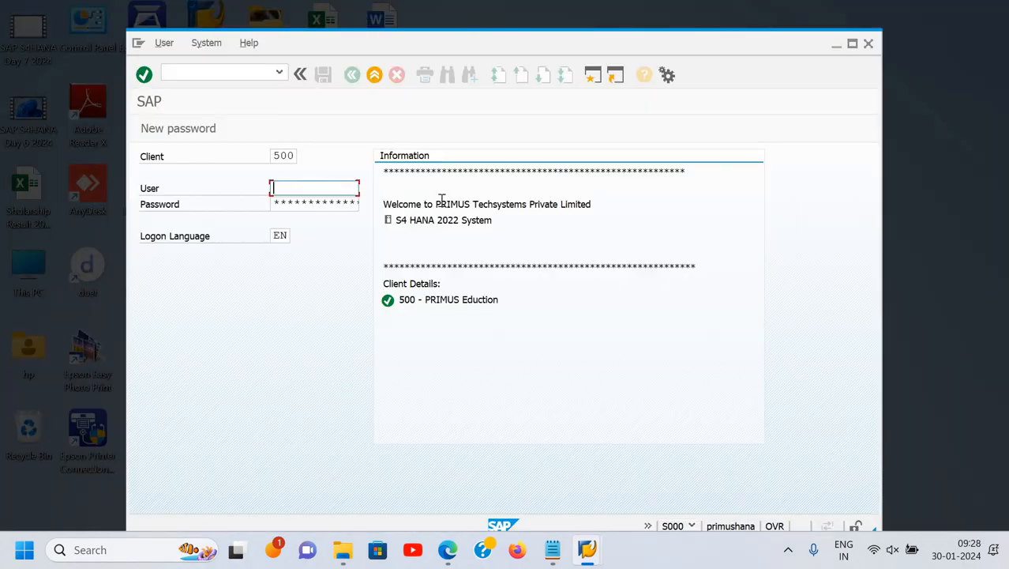
type("n")
key("Down")
key("Return")
key("Tab")
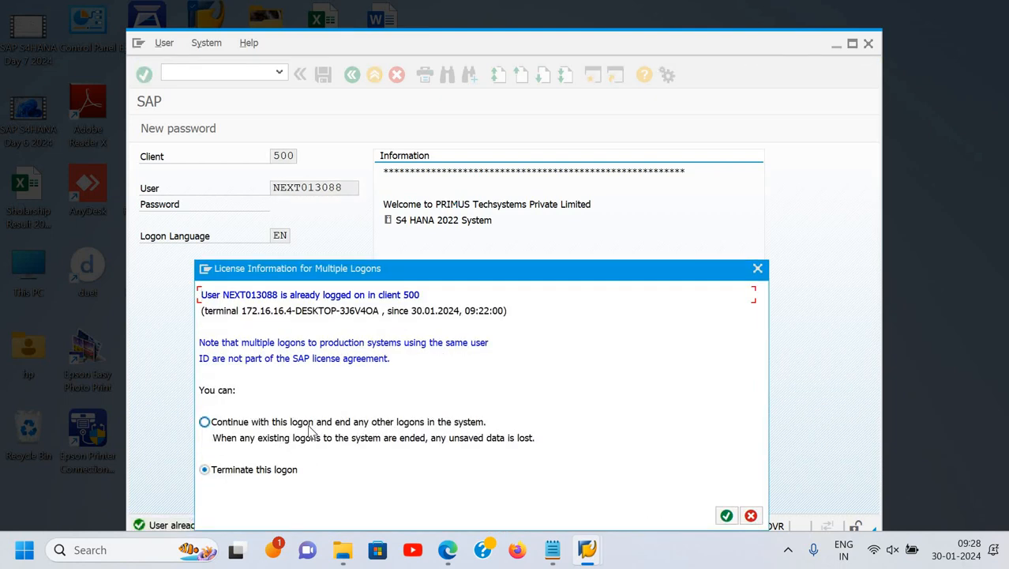
Continue with this logon while ending the other logons of the same user, and maximize the SAP window.
key("space")
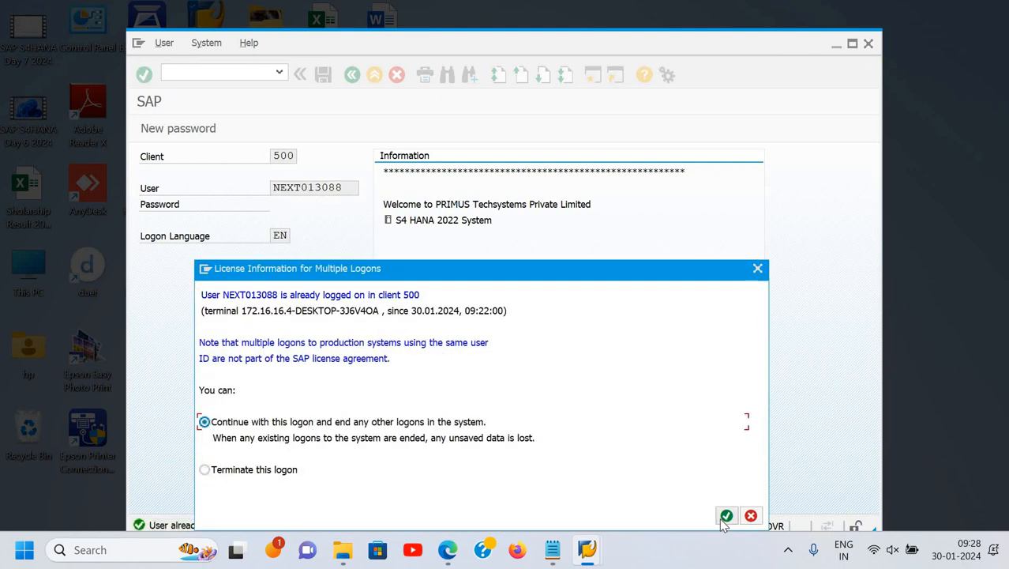
left_click(726, 518)
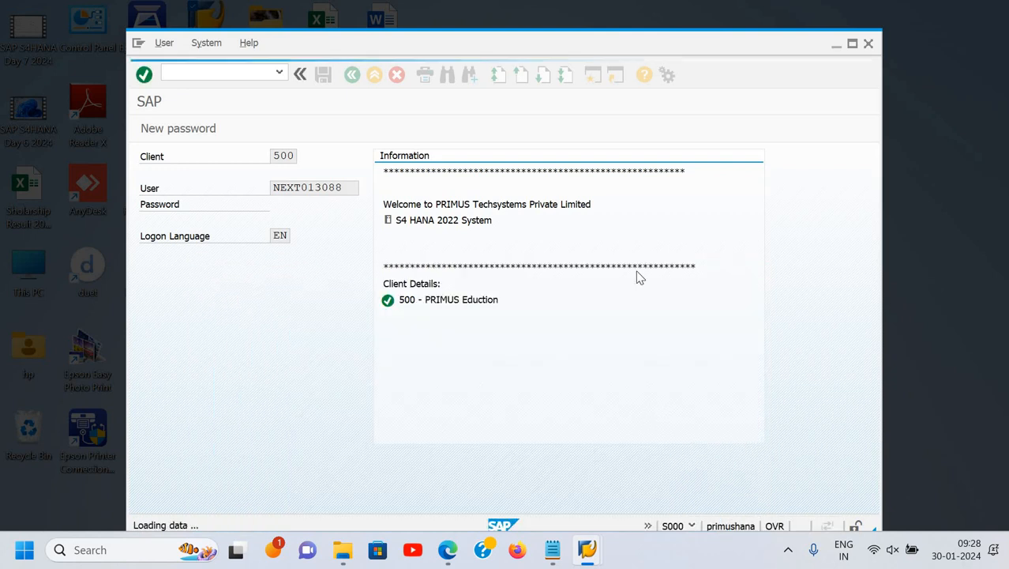
left_click(853, 43)
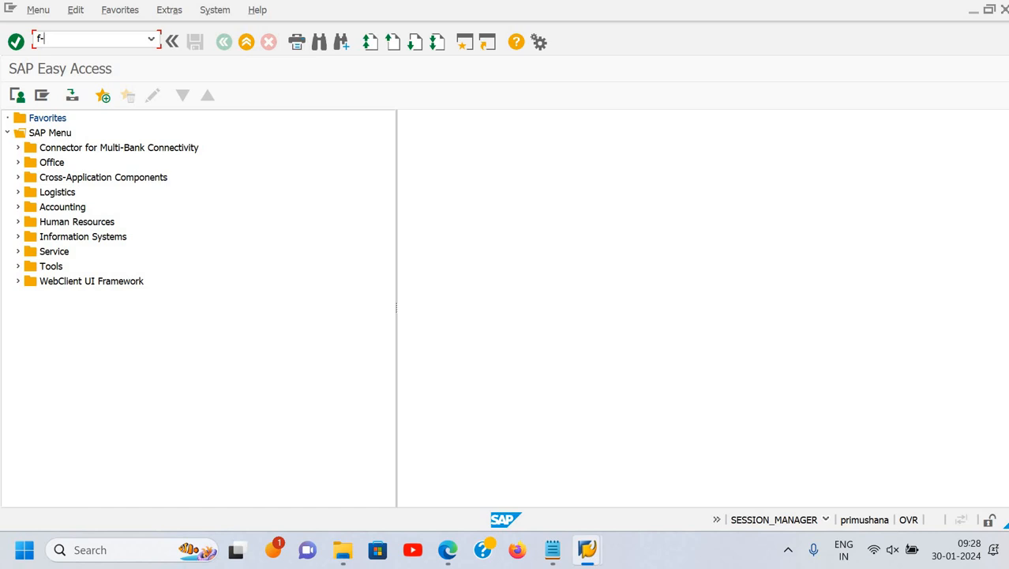
Try to run transaction F-01, and open the G/L account posting transaction F-02 instead.
type("01")
key("Return")
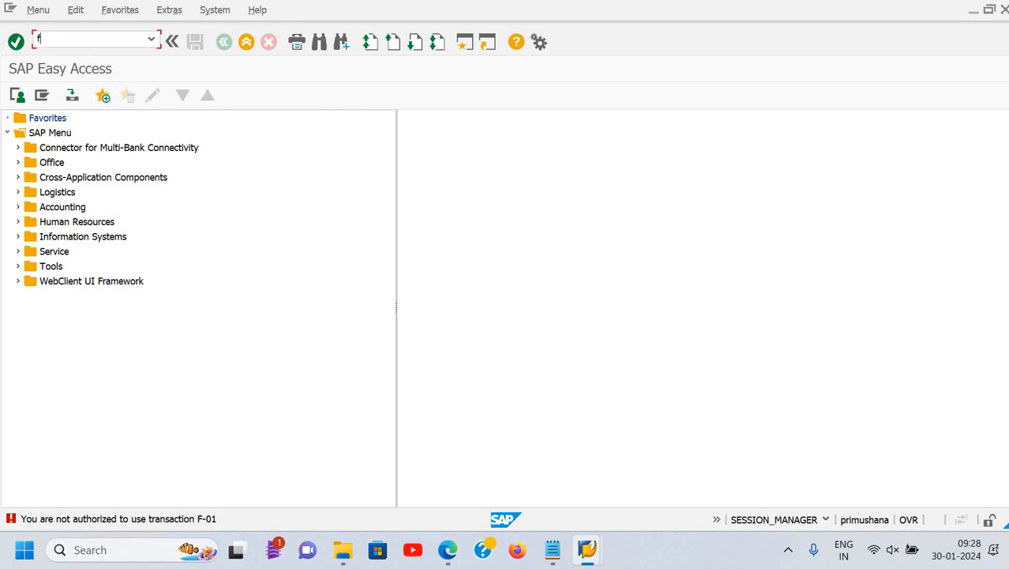
type("2")
key("Return")
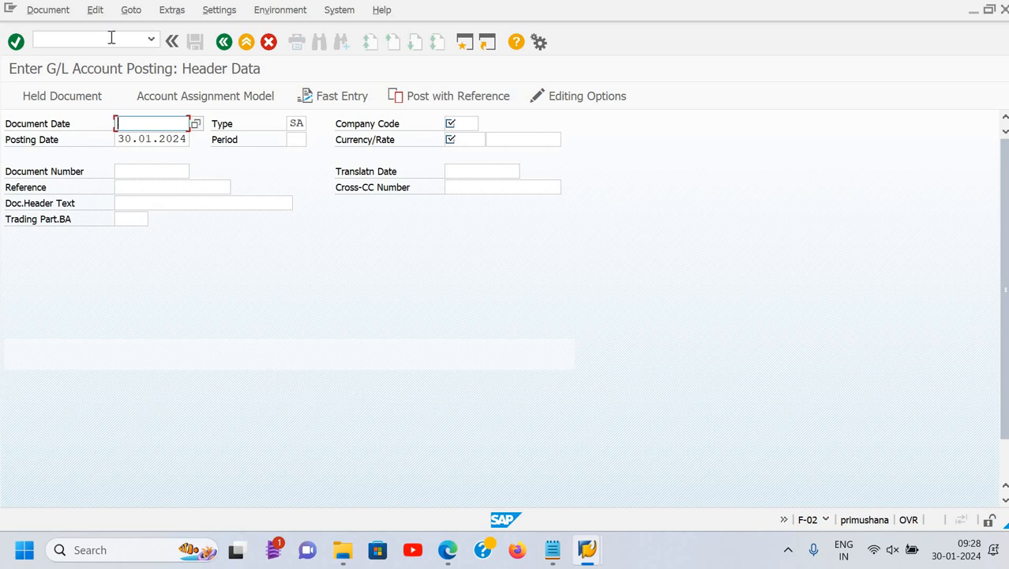
Log off from SAP with the command /nex and close the SAP Logon window.
left_click(37, 39)
type("/ne")
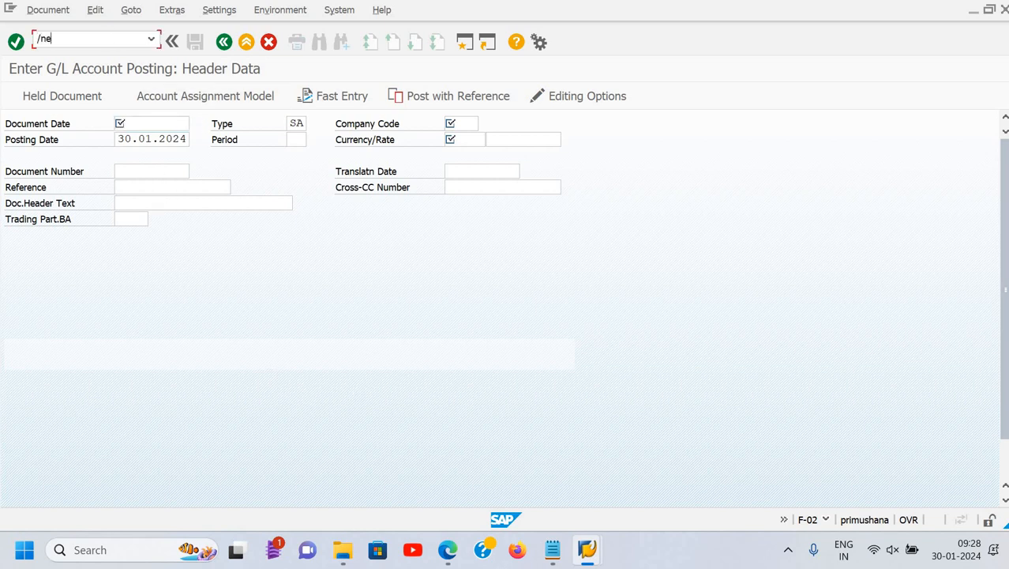
type("x")
key("Return")
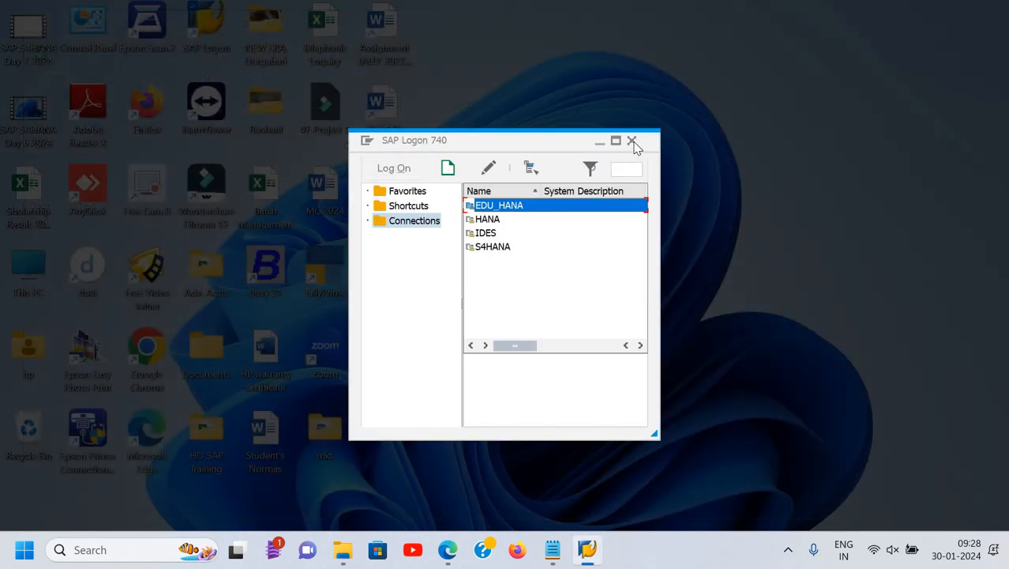
left_click(632, 140)
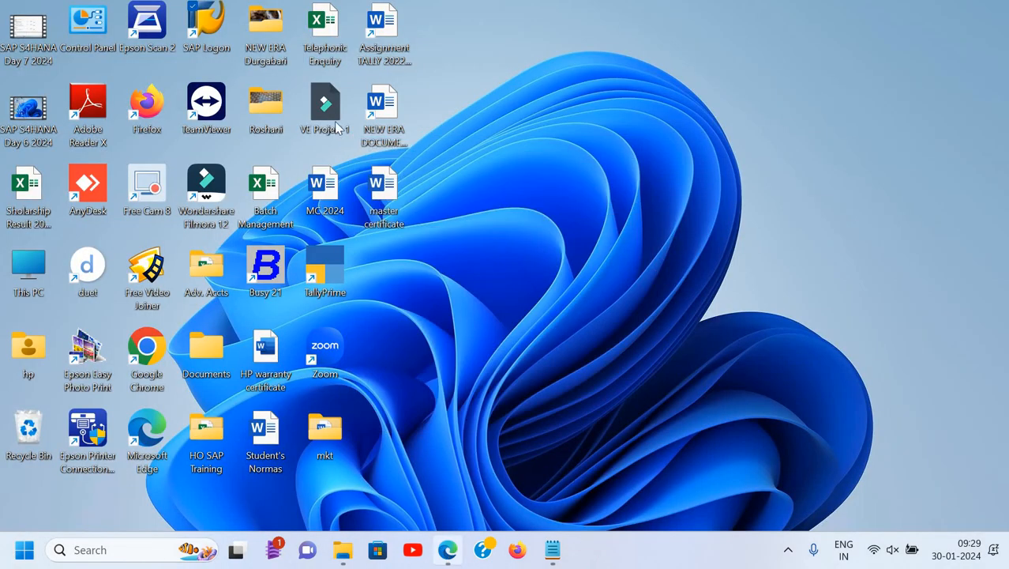
Switch to Microsoft Edge and open a new browser tab.
left_click(447, 550)
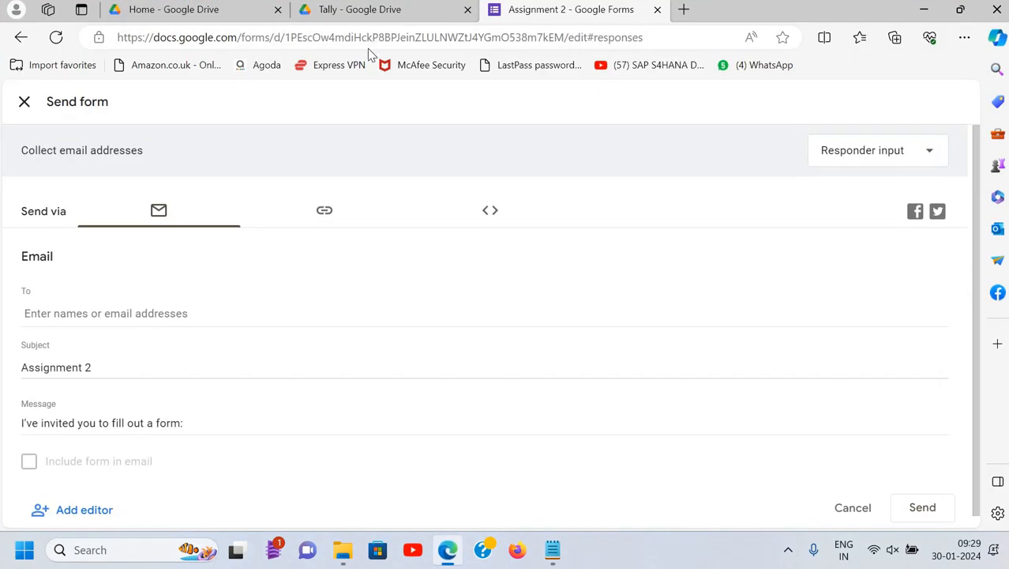
left_click(684, 10)
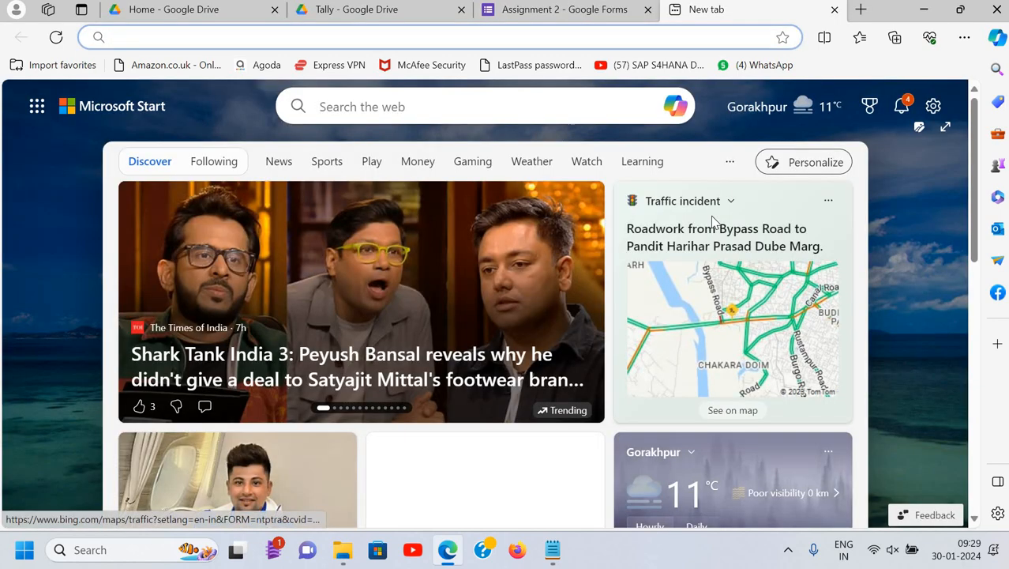
type("y")
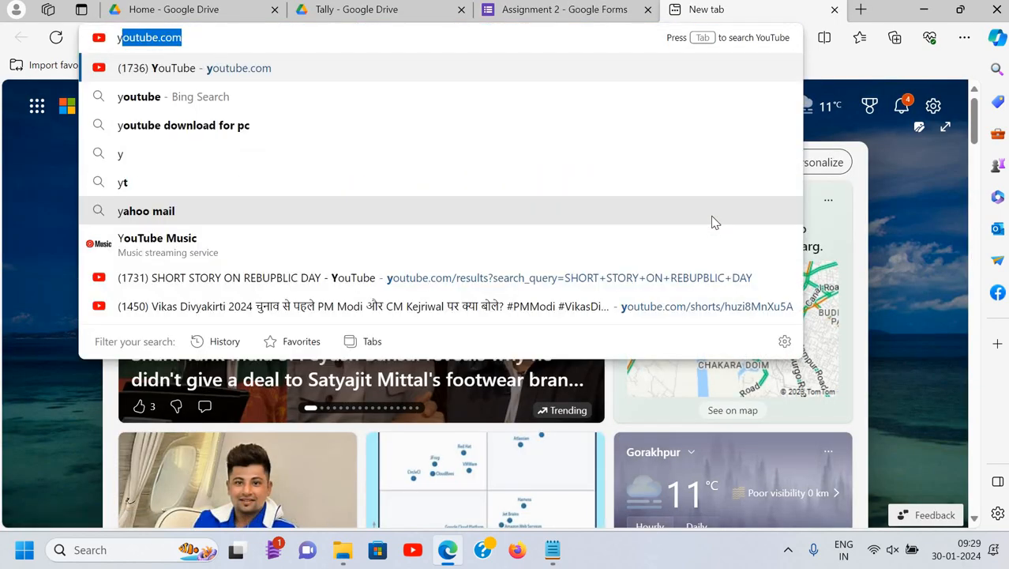
key("BackSpace")
key("BackSpace")
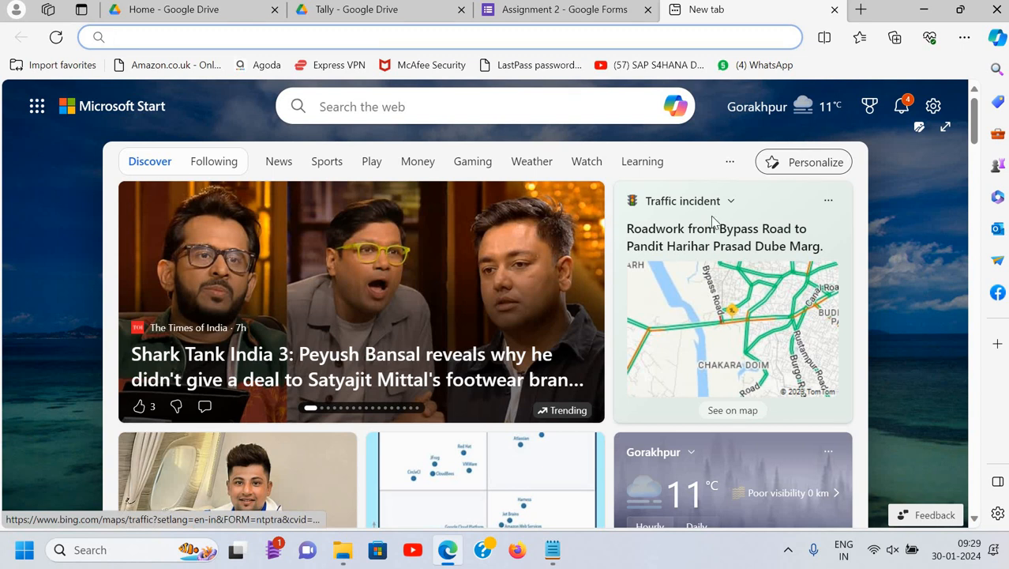
type("ta")
key("BackSpace")
key("BackSpace")
key("BackSpace")
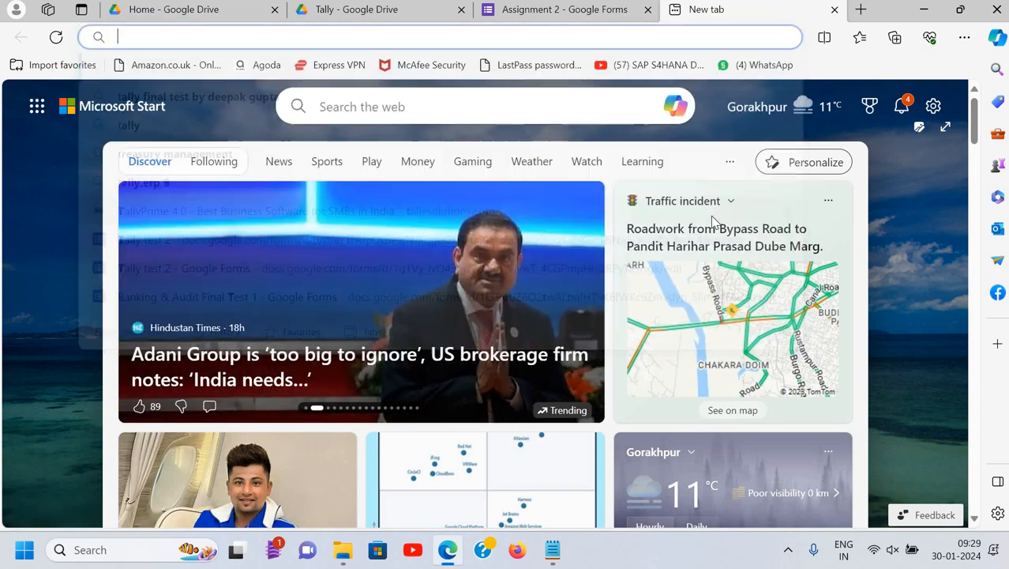
type("sa")
key("BackSpace")
key("BackSpace")
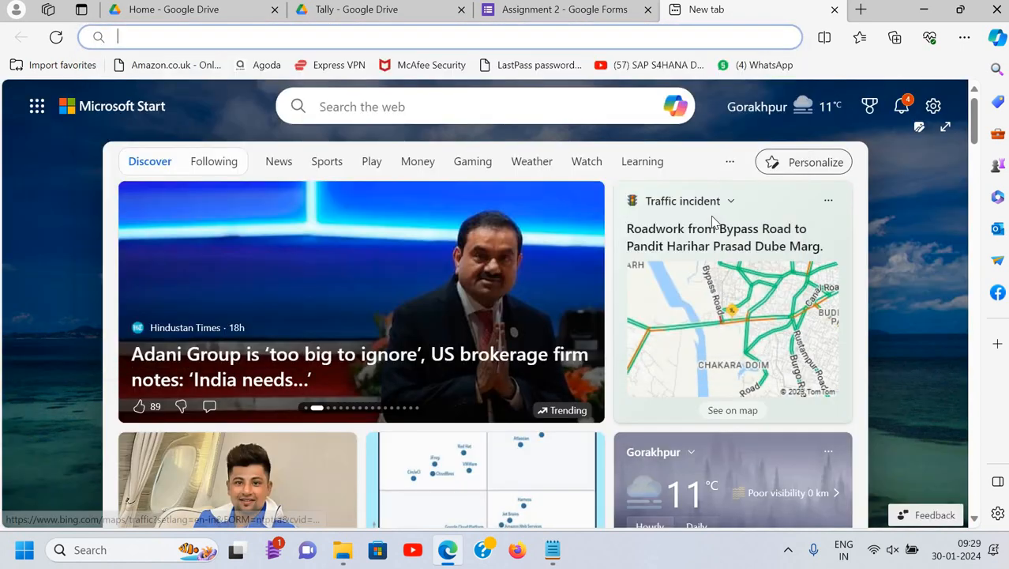
Open YouTube and search for the suggested query "sample document in sap by" followed by the instructor's name.
type("you")
key("Return")
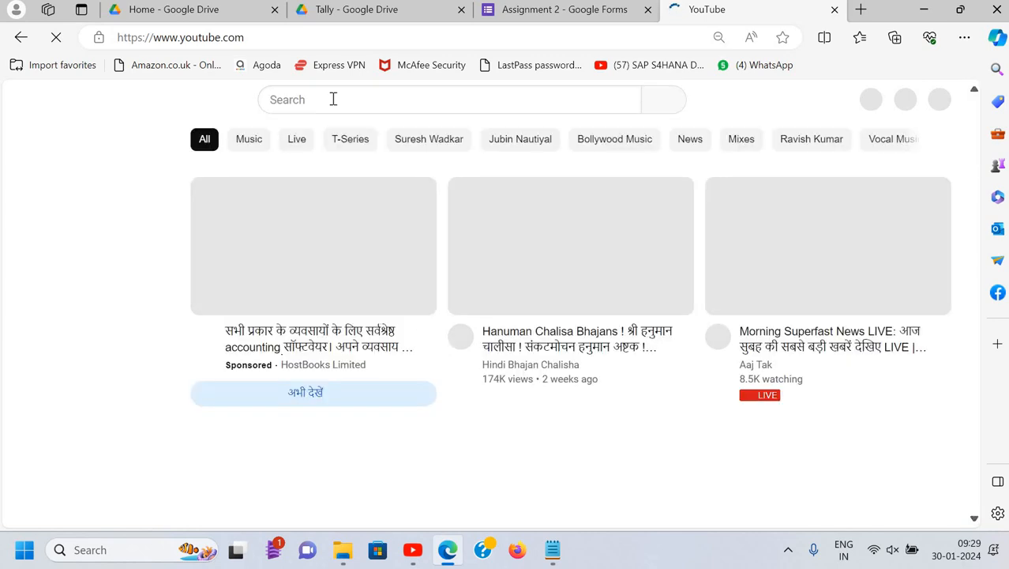
left_click(333, 99)
type("tem")
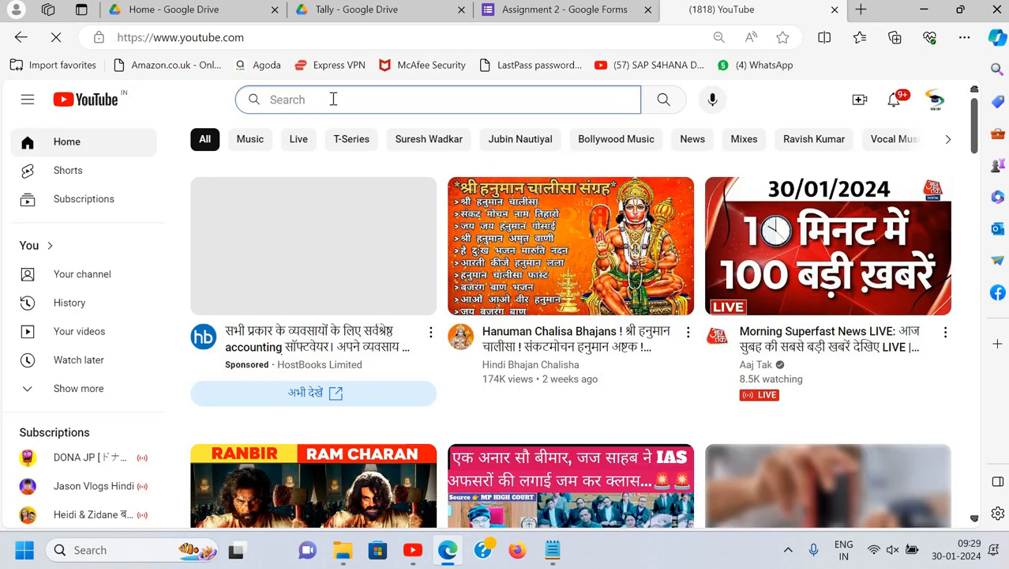
type("sample d")
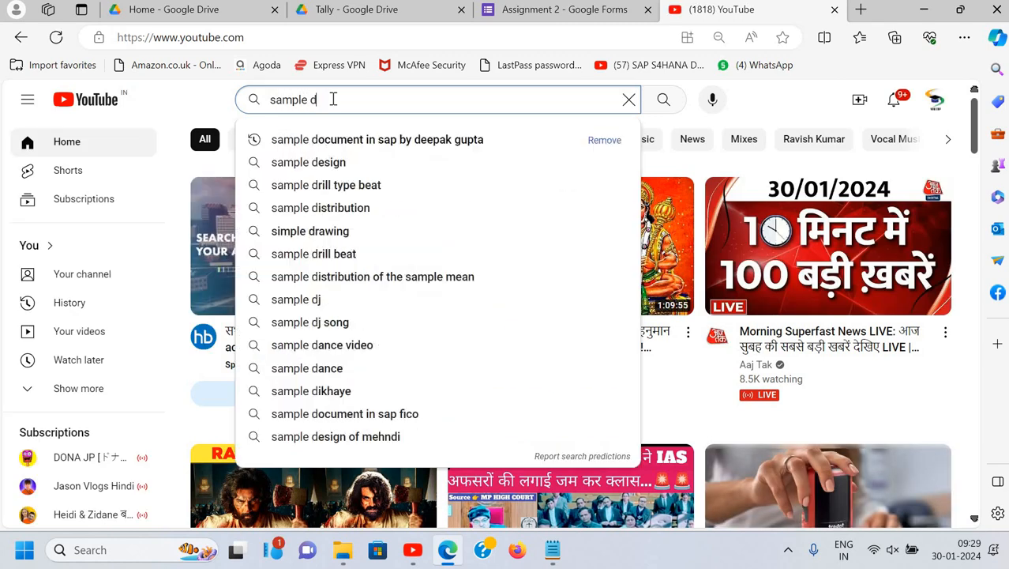
type("ocument")
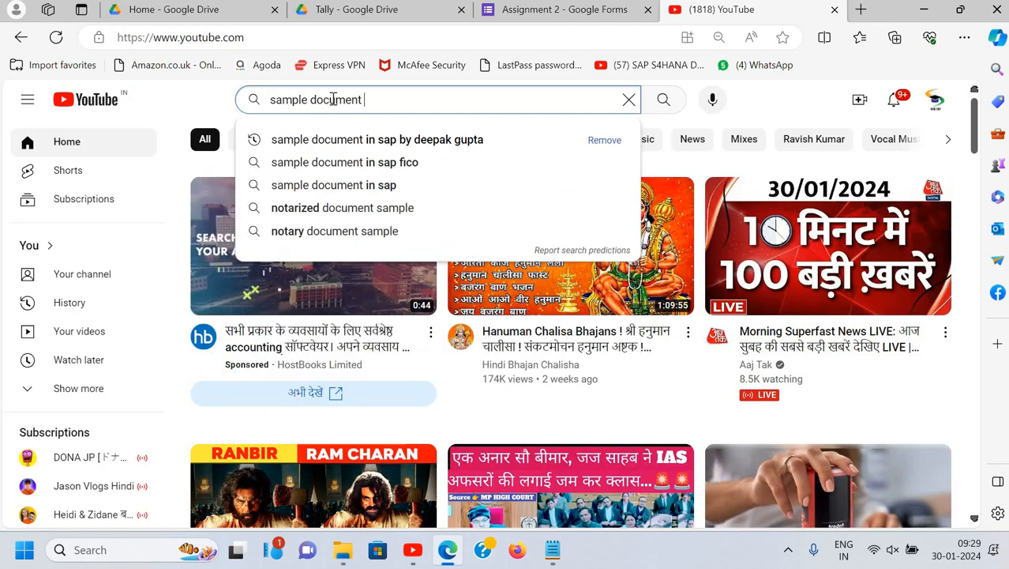
key("Down")
key("Return")
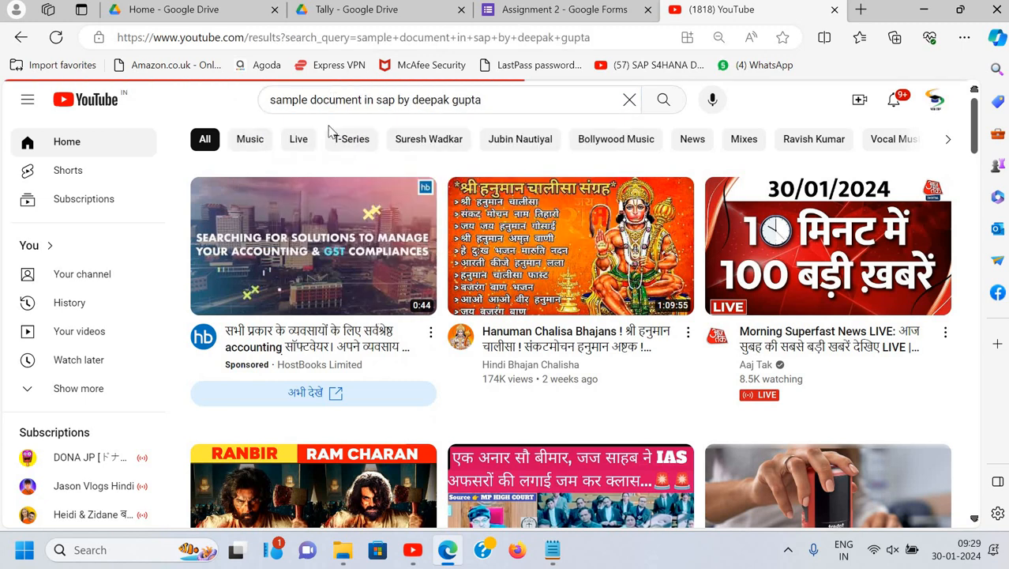
Open the search result "Template or Sample Document in SAP", skip its ad, and play the video in full screen.
scroll(371, 289, "down", 1)
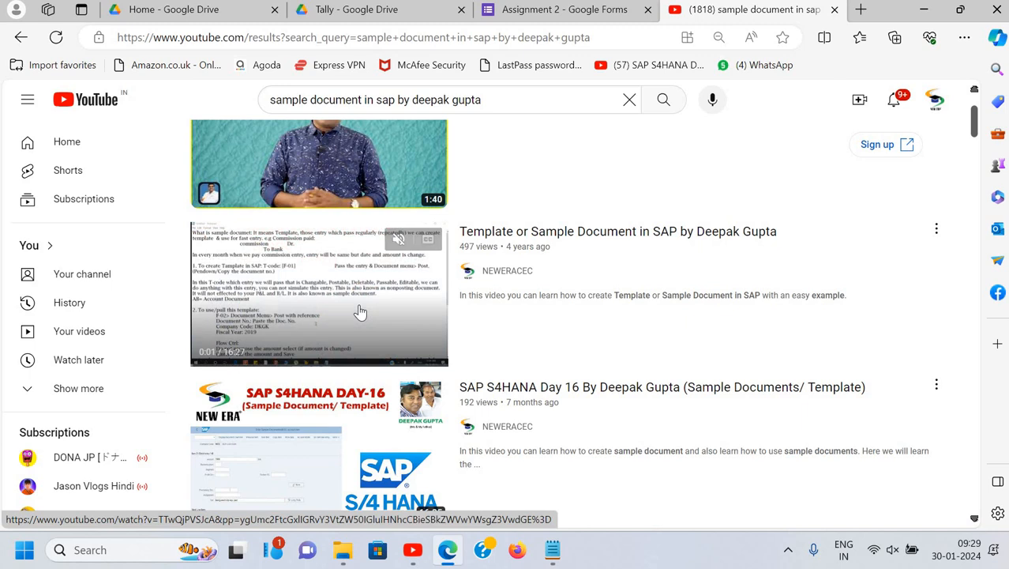
left_click(361, 311)
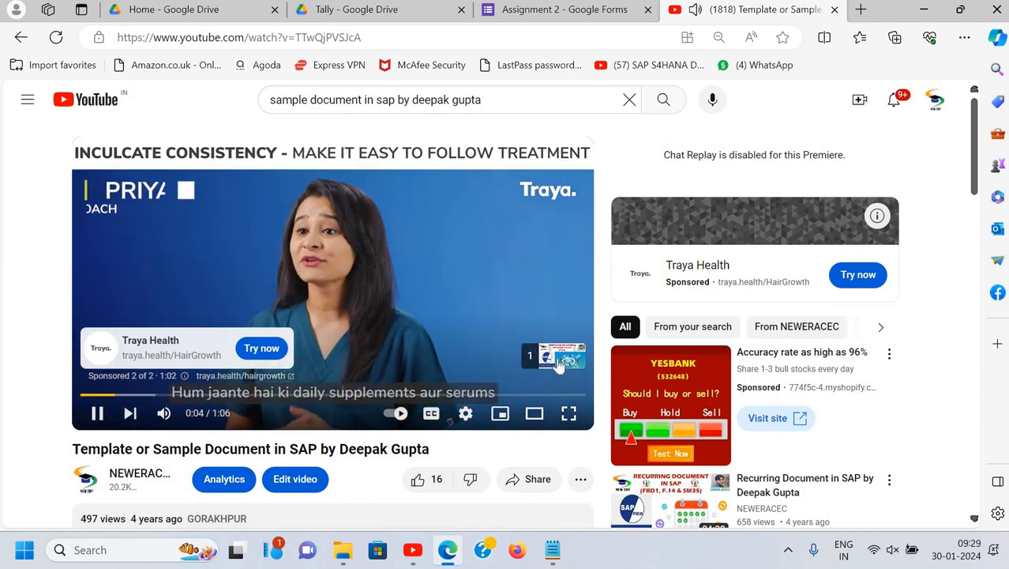
left_click(555, 354)
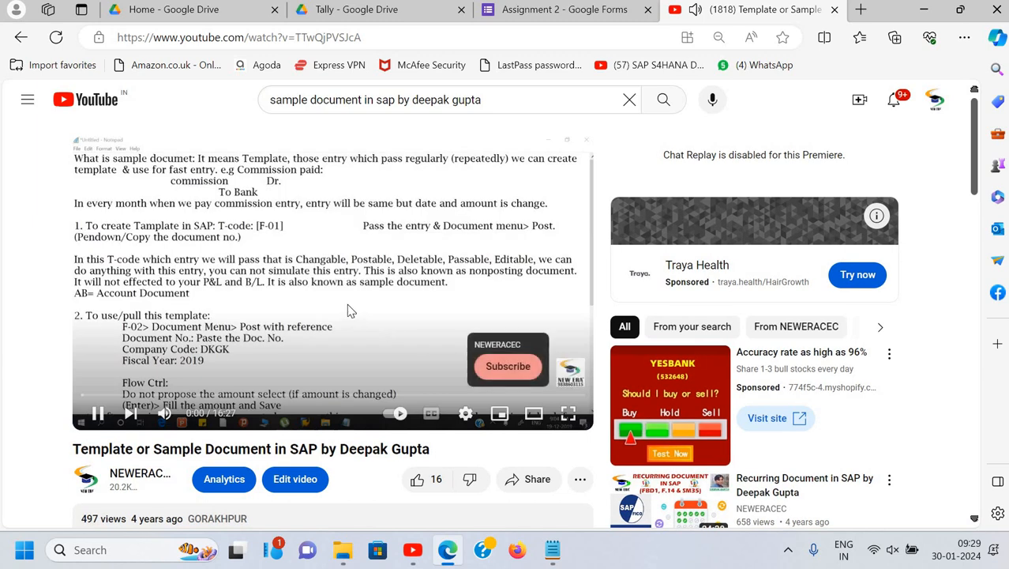
left_click(351, 310)
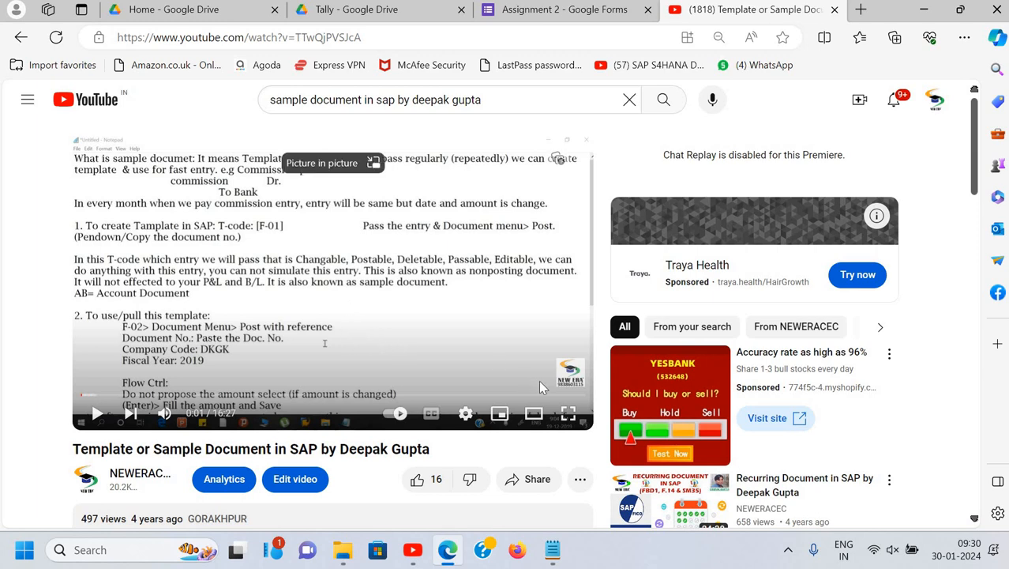
left_click(576, 418)
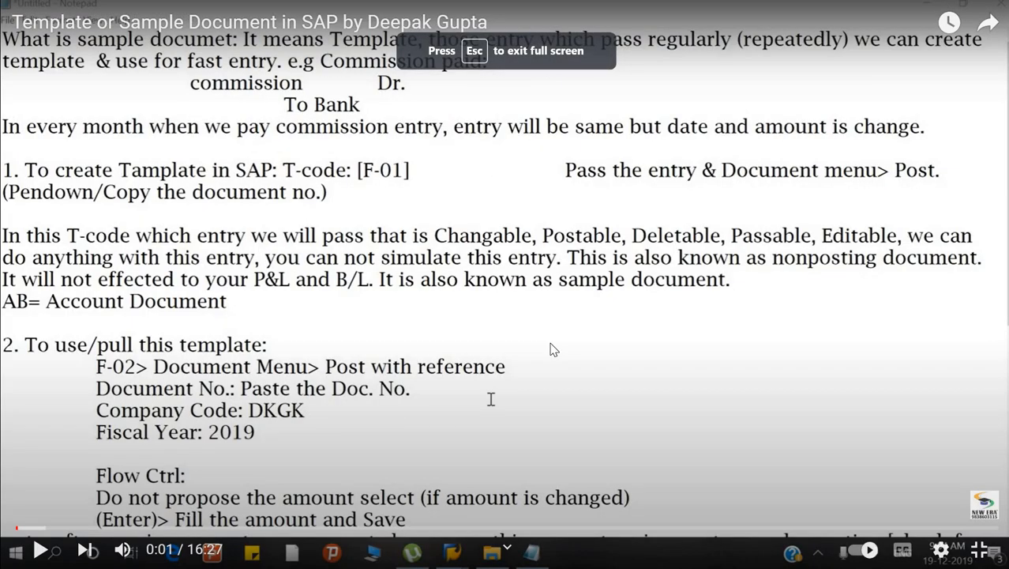
left_click(554, 350)
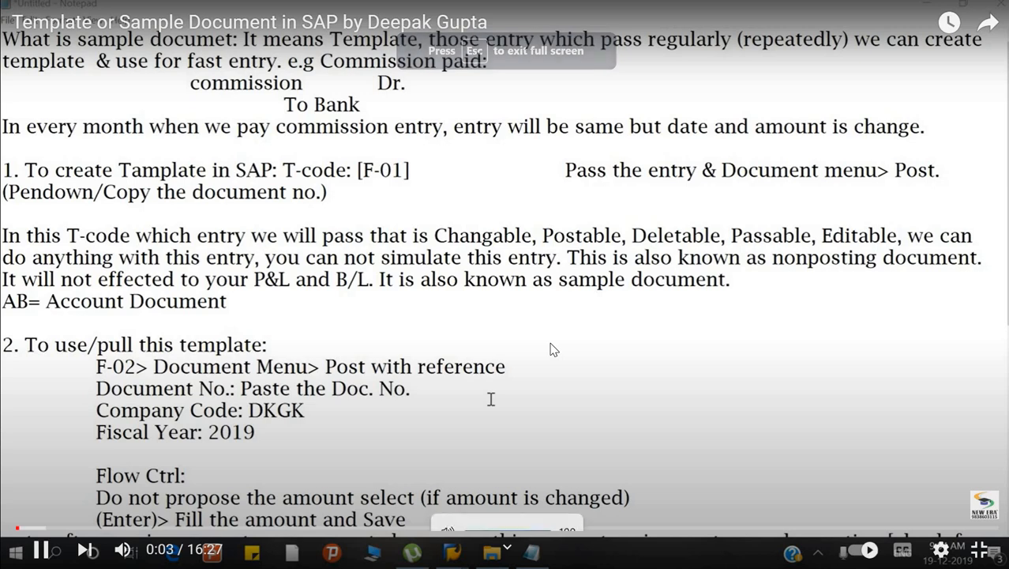
Lower the system volume for the full-screen video, pausing playback during the adjustment and resuming it.
key("XF86AudioLowerVolume")
key("XF86AudioLowerVolume")
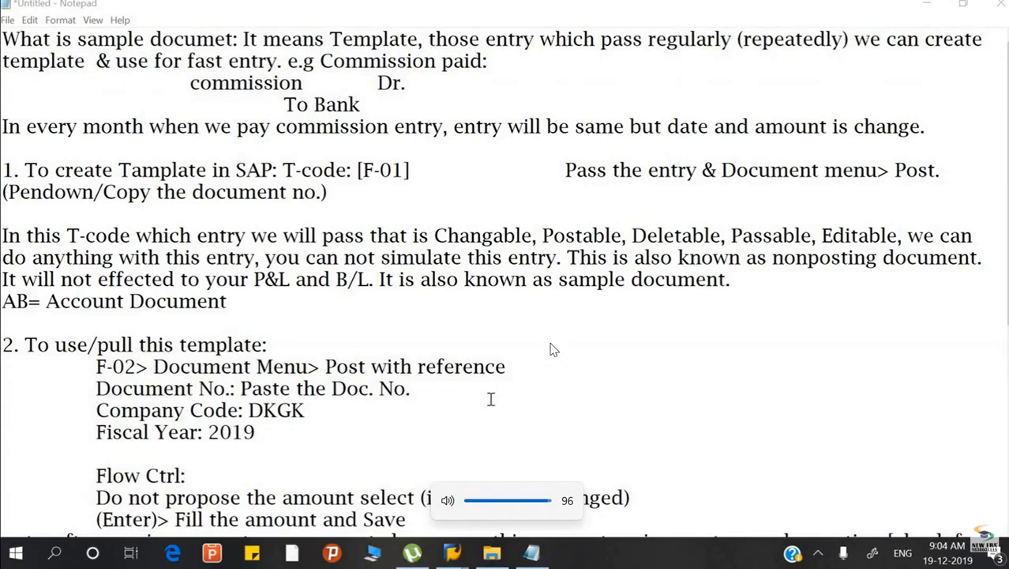
left_click(554, 350)
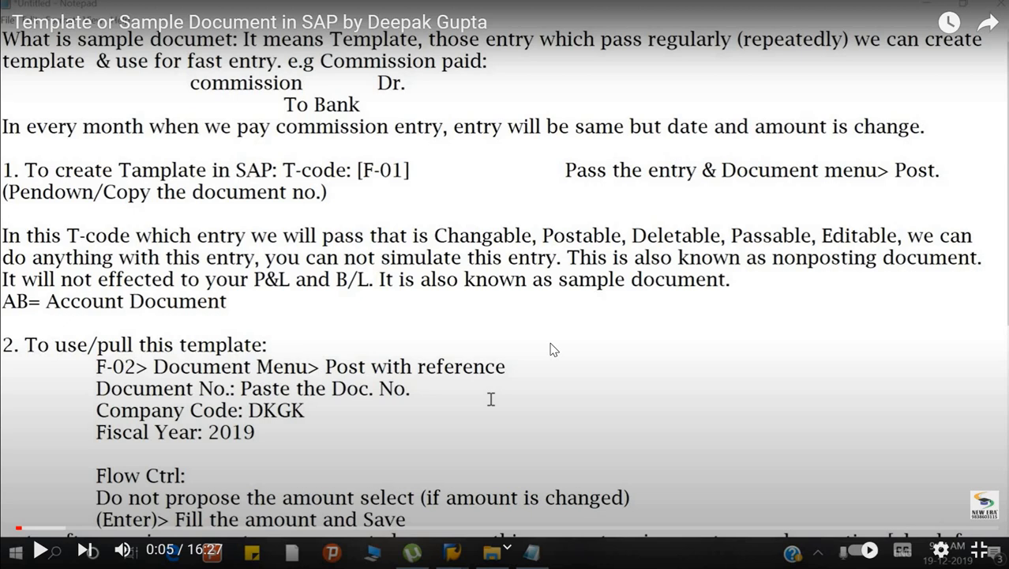
key("XF86AudioLowerVolume")
key("XF86AudioLowerVolume")
key("XF86AudioLowerVolume")
key("XF86AudioLowerVolume")
key("XF86AudioLowerVolume")
key("XF86AudioLowerVolume")
key("XF86AudioLowerVolume")
key("XF86AudioLowerVolume")
key("XF86AudioLowerVolume")
key("XF86AudioLowerVolume")
key("XF86AudioLowerVolume")
key("XF86AudioLowerVolume")
key("XF86AudioLowerVolume")
key("XF86AudioLowerVolume")
key("XF86AudioLowerVolume")
key("XF86AudioLowerVolume")
key("XF86AudioLowerVolume")
key("XF86AudioLowerVolume")
key("XF86AudioLowerVolume")
key("XF86AudioLowerVolume")
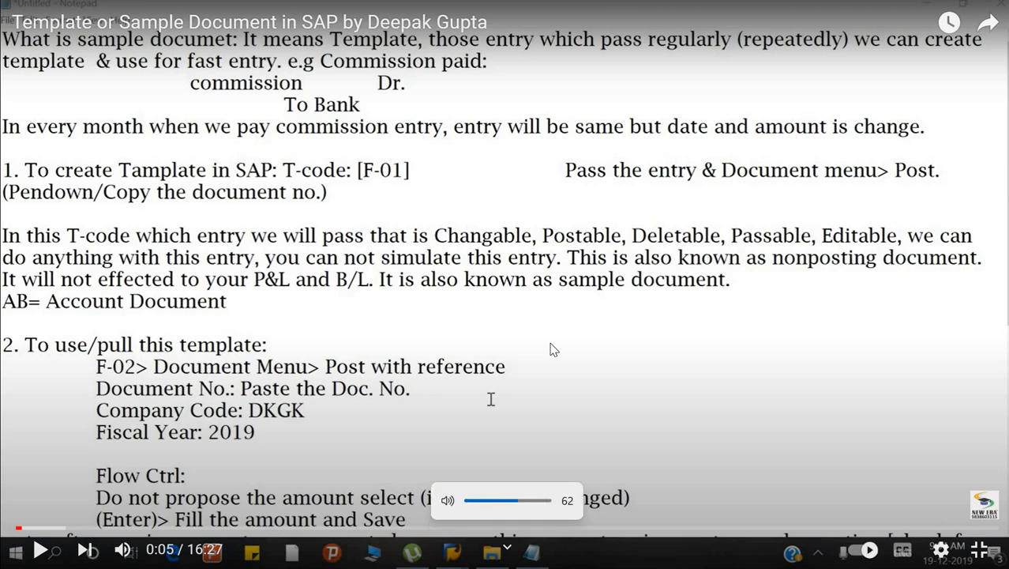
left_click(554, 350)
key("XF86AudioLowerVolume")
key("XF86AudioLowerVolume")
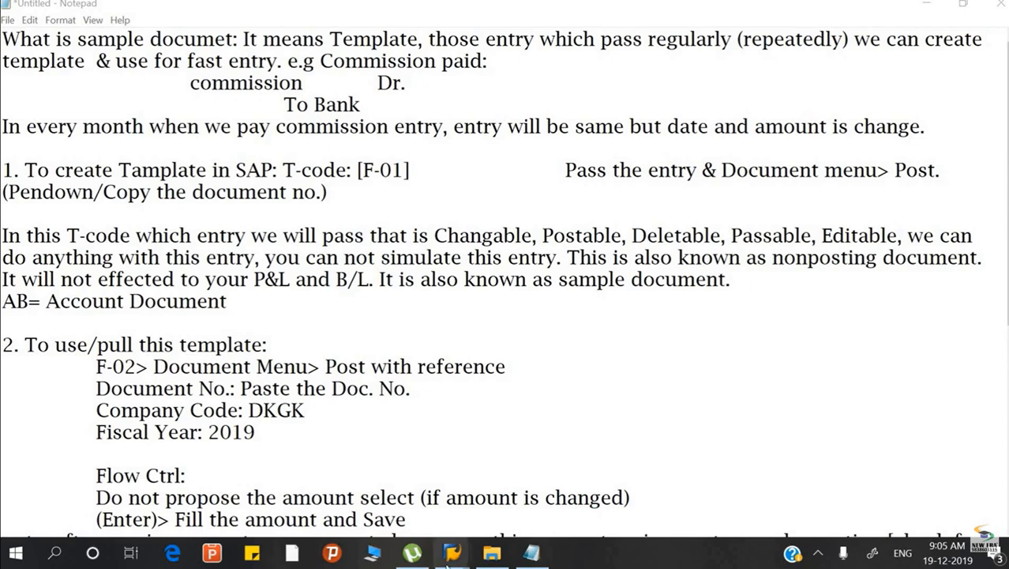
Bring SAP Easy Access forward from the Notepad notes, and return to the notes.
mouse_move(451, 552)
left_click(529, 513)
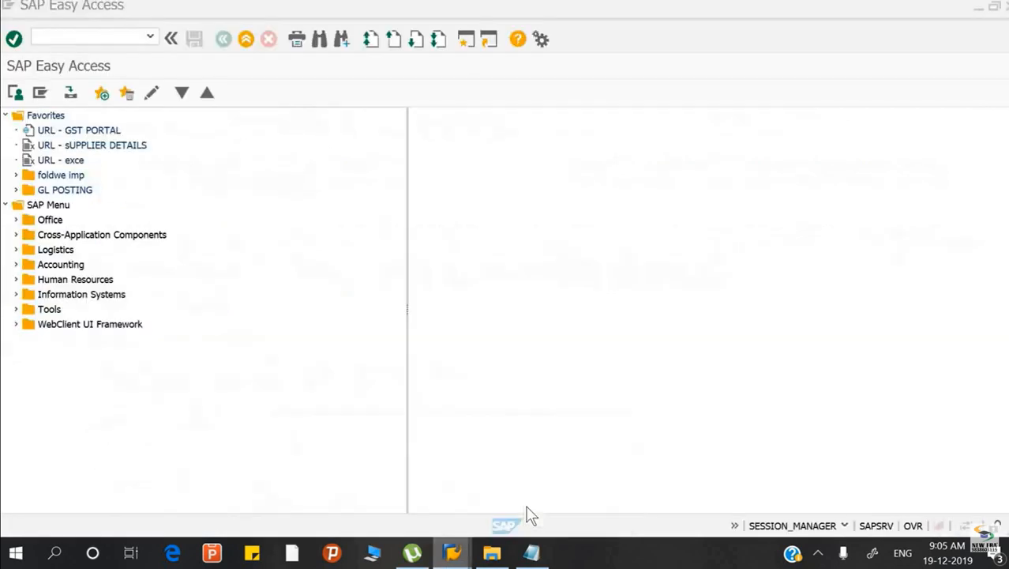
left_click(533, 553)
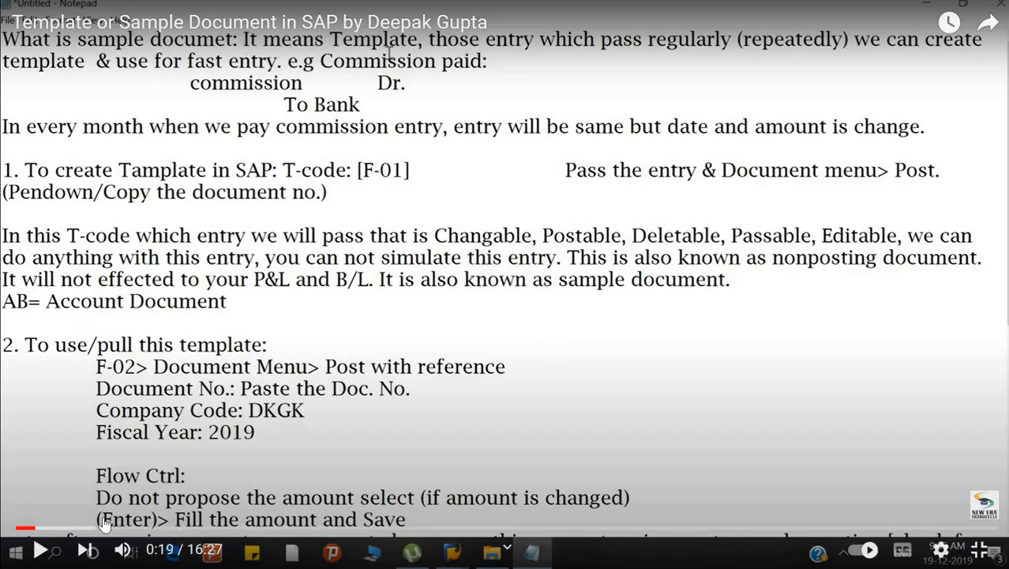
Skip the tutorial video ahead to 2:48 and resume playback.
left_click_drag(155, 527, 158, 519)
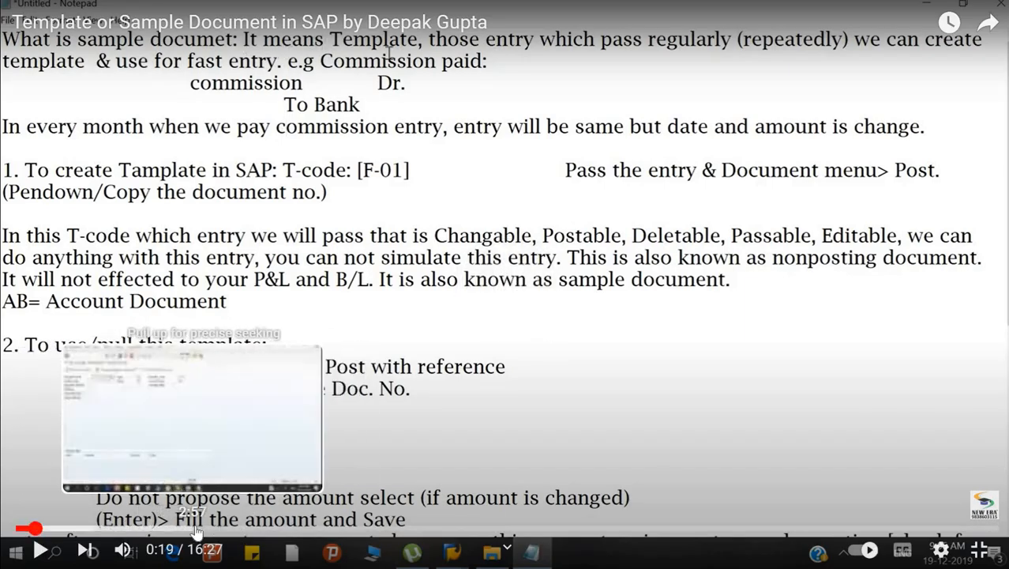
left_click(184, 527)
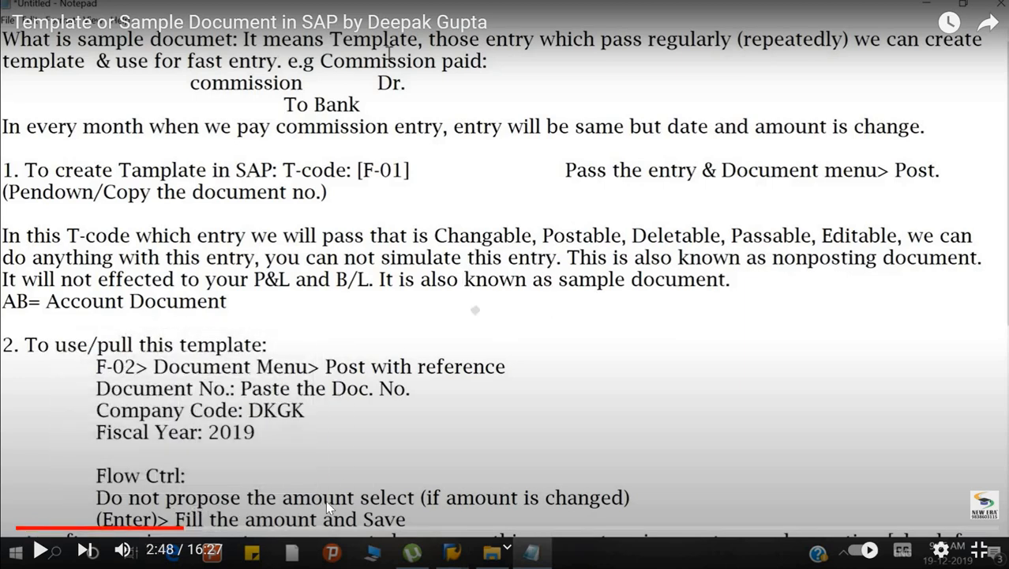
left_click(267, 468)
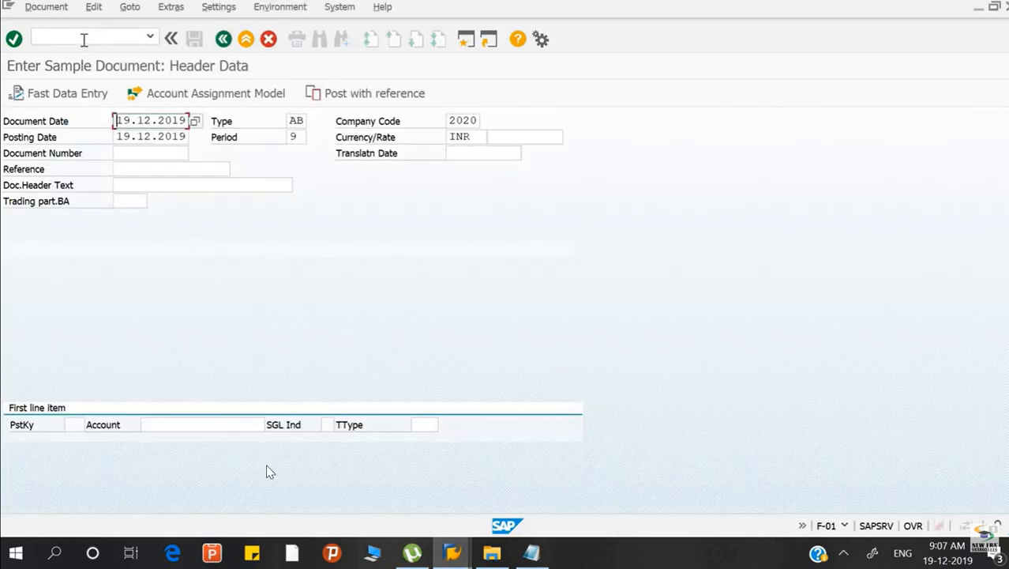
Pause the video at 3:02 on the sample document header screen, and resume playback.
left_click(268, 472)
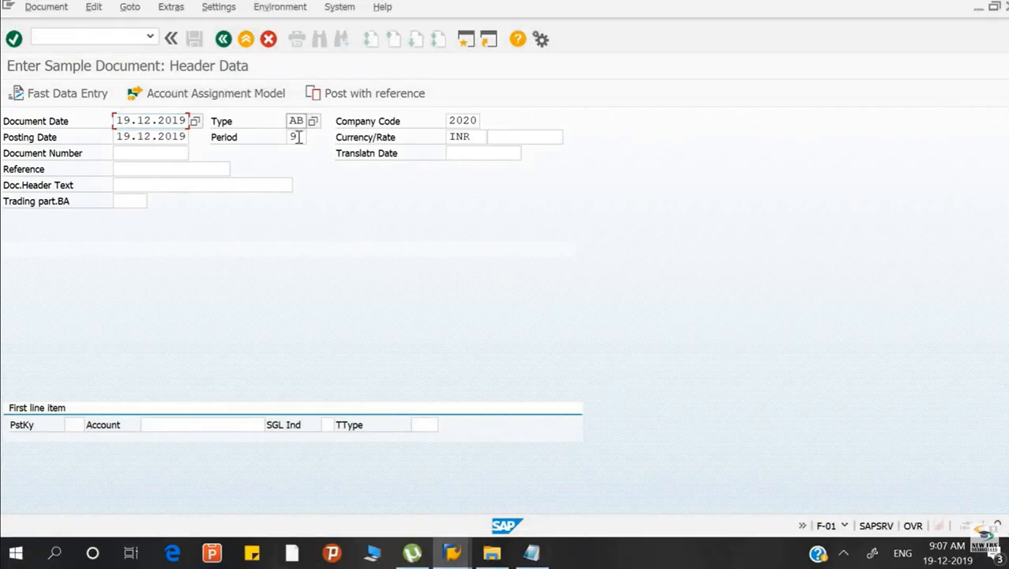
left_click(138, 477)
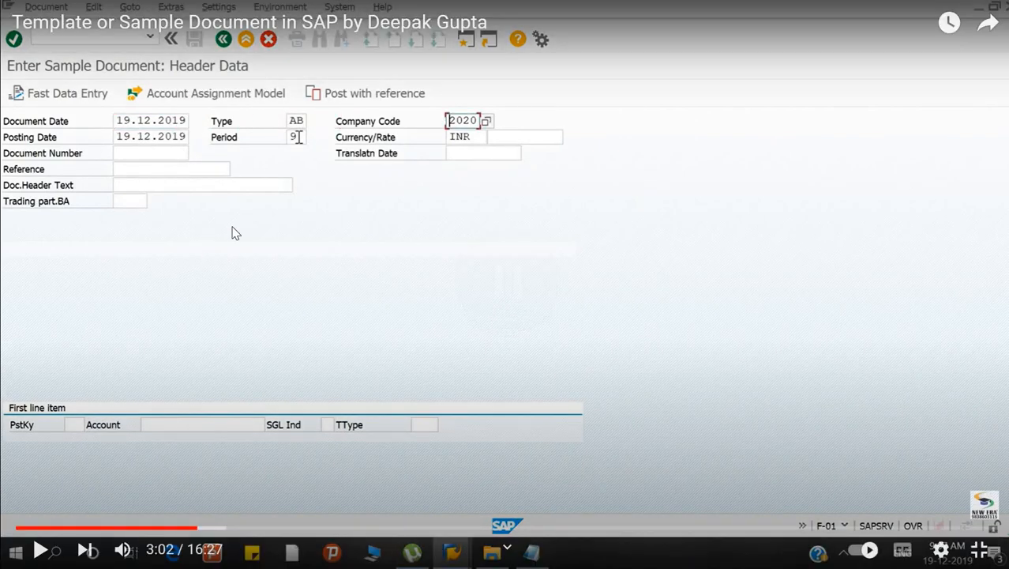
left_click(302, 164)
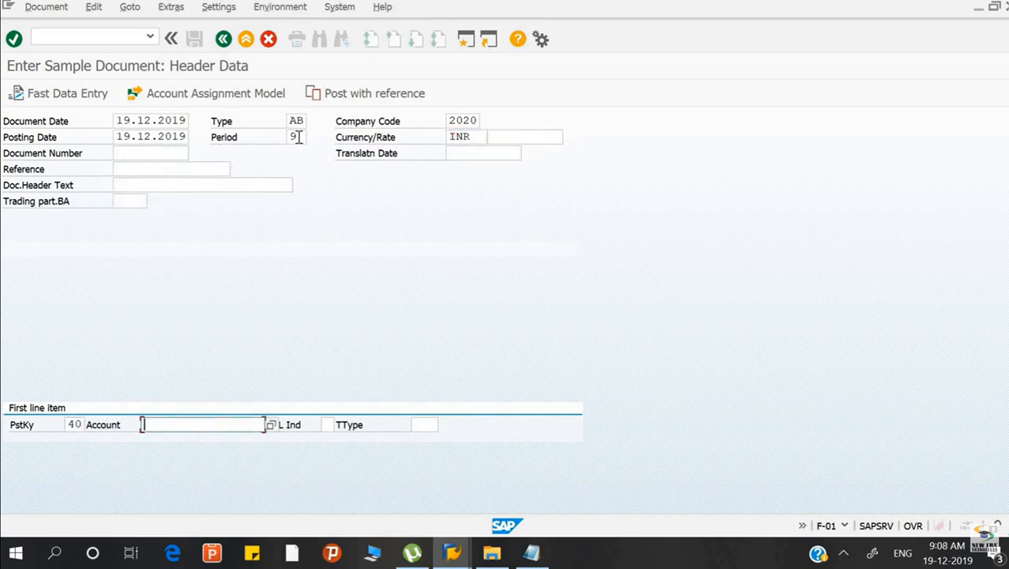
Open the value help for the first line item's account and search G/L accounts by the keyword "deep".
key("F4")
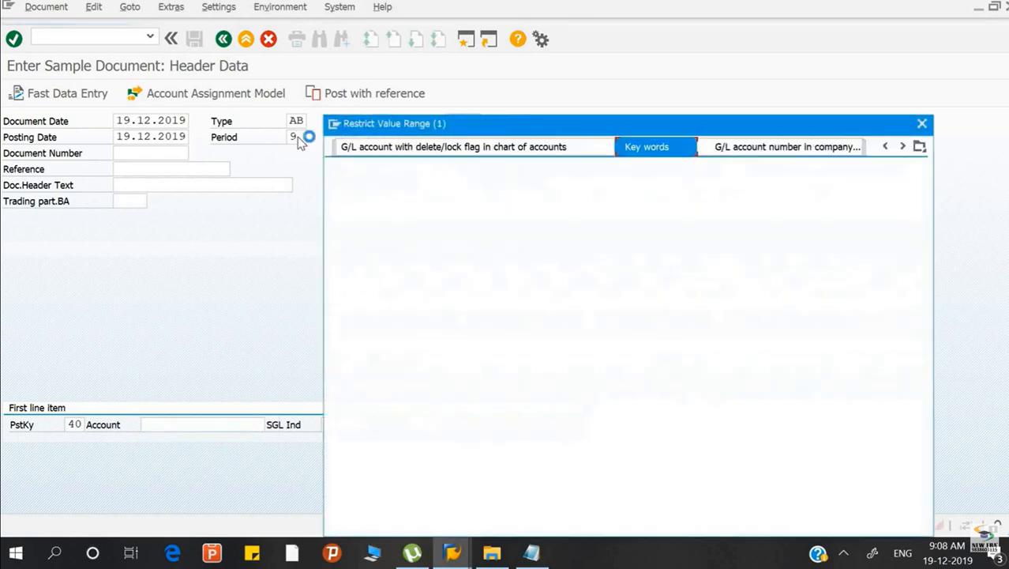
type("dee")
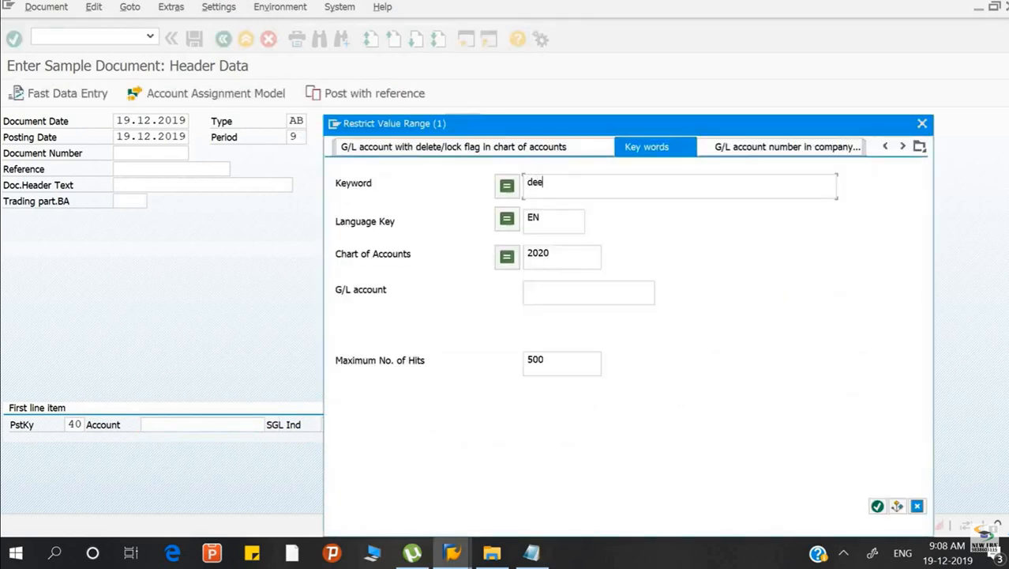
type("l")
key("Return")
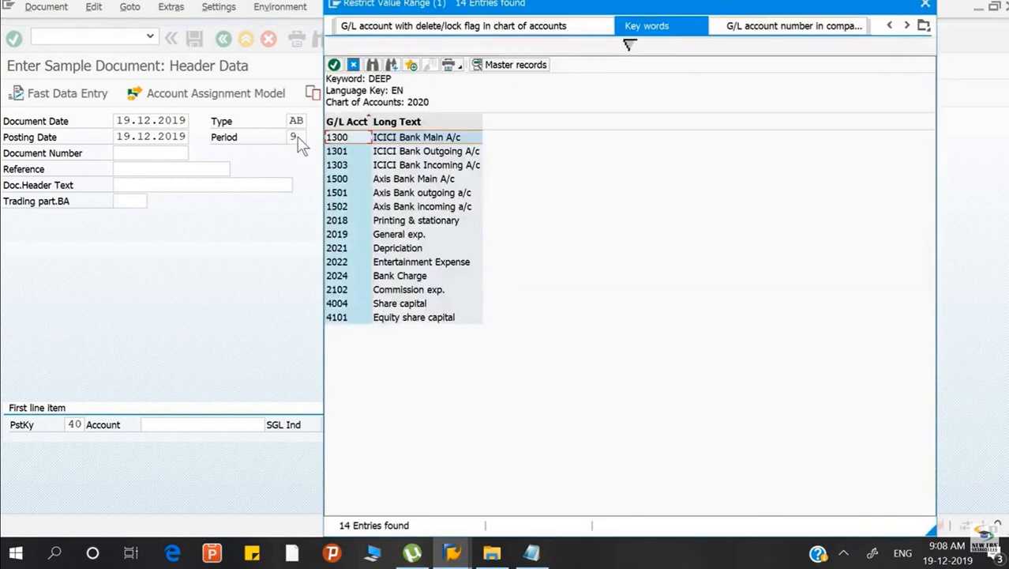
Choose G/L account 2102, Commission exp., for the first line item and submit the sample document header.
key("Down")
key("Down")
key("Down")
key("Down")
key("Down")
key("Down")
key("Down")
key("Down")
key("Down")
key("Down")
key("Down")
key("Down")
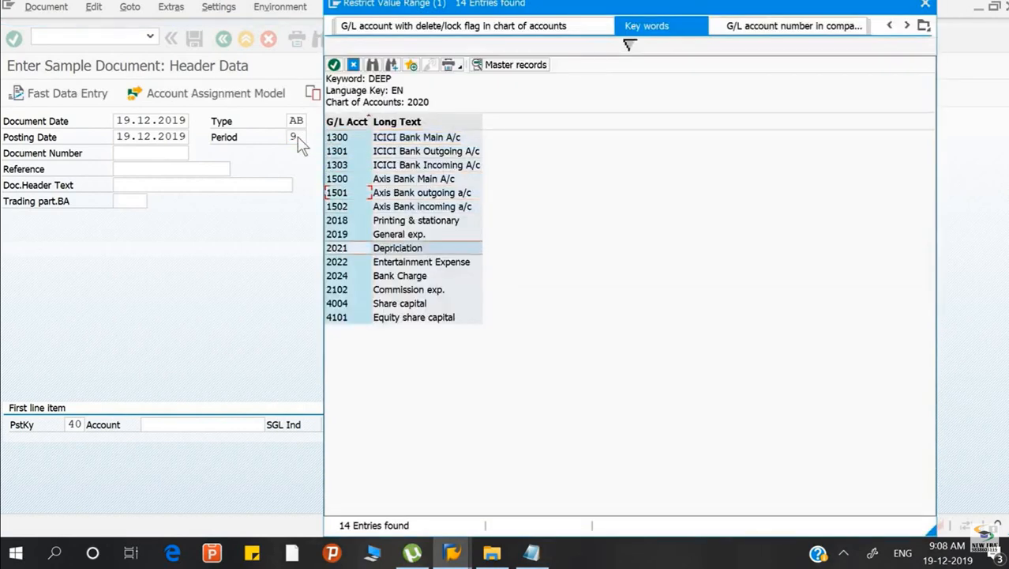
key("Down")
key("Up")
key("Up")
key("Up")
key("Down")
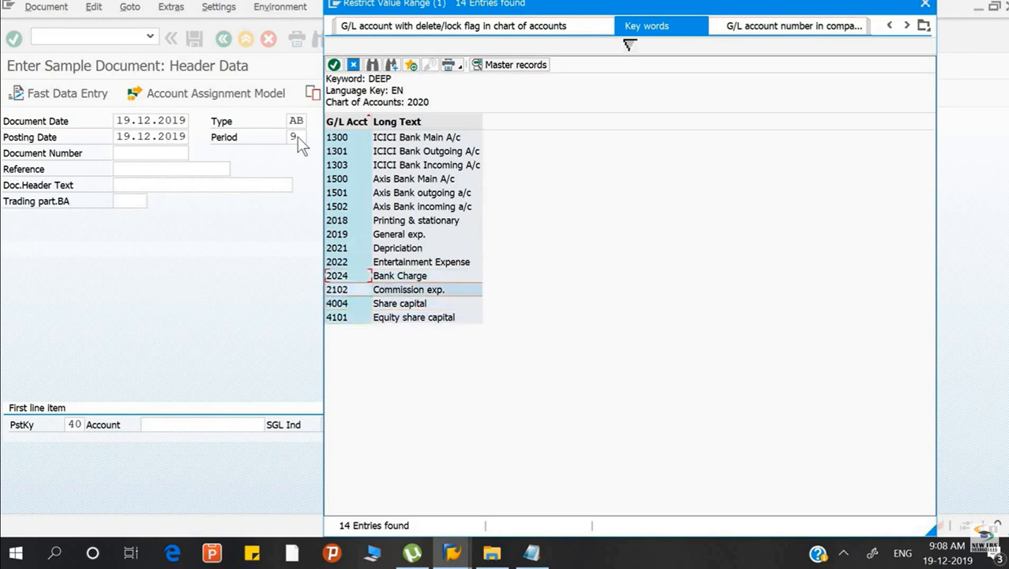
key("Return")
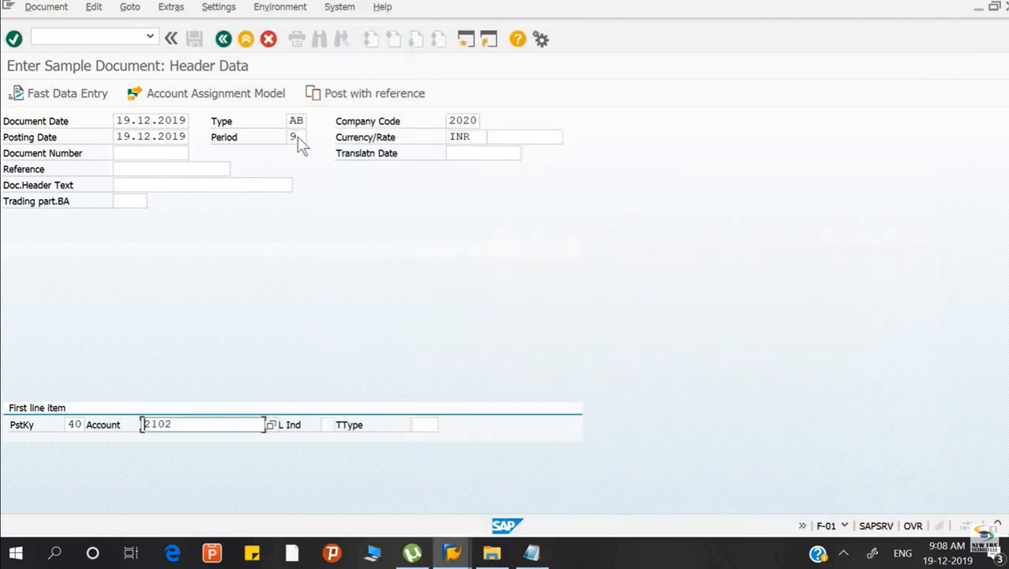
key("Return")
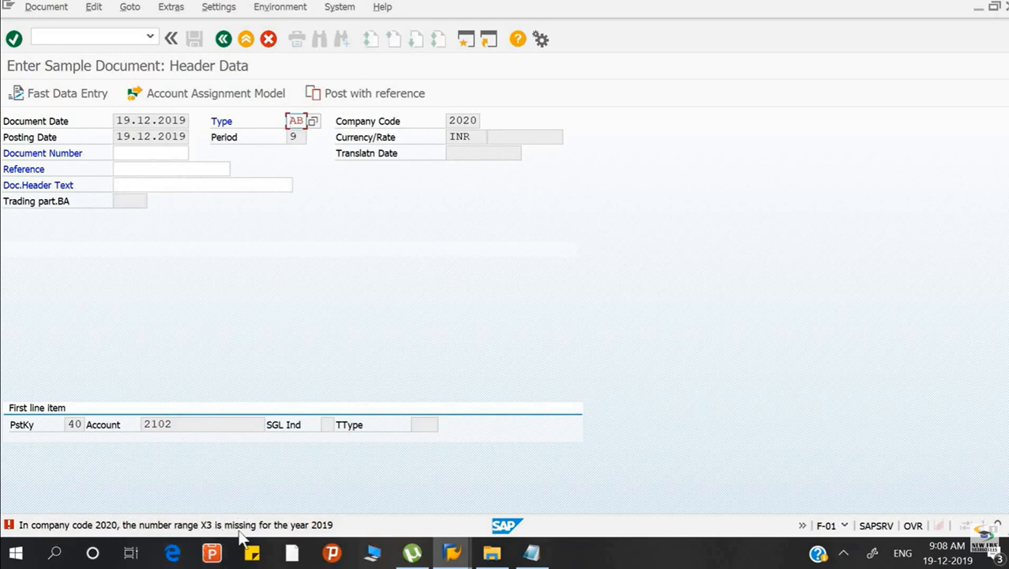
Pause the video on the missing number range error, resume it briefly, and pause it again at 3:39.
left_click(304, 158)
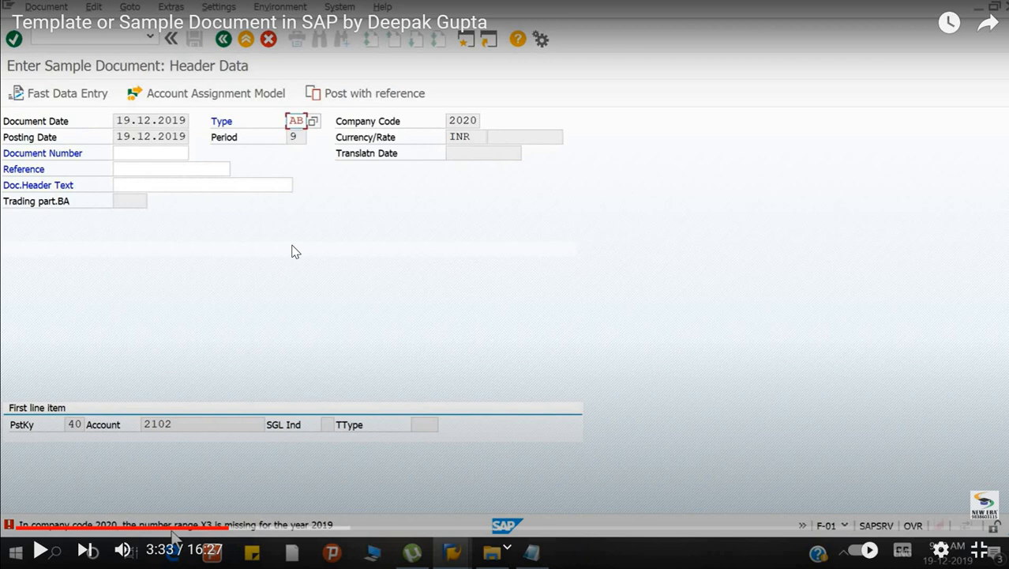
key("space")
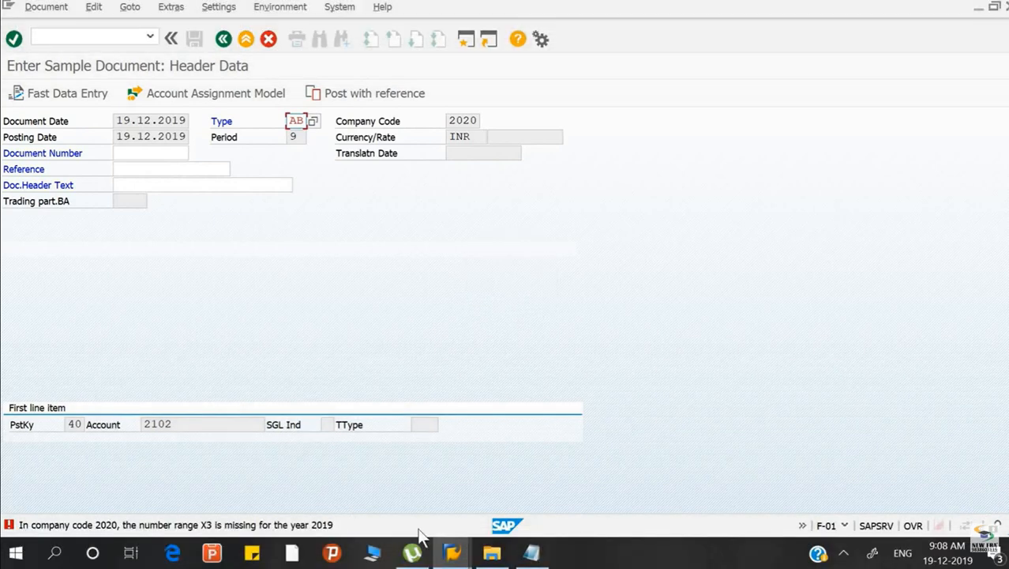
key("space")
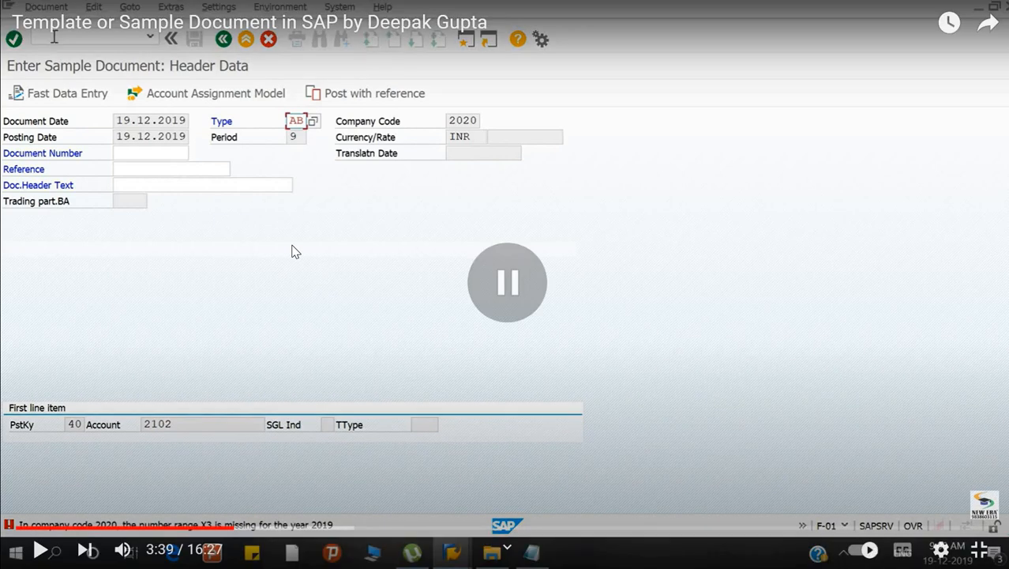
Skip the tutorial ahead to 4:44 to examine the notes on document number ranges.
key("Right")
key("Right")
key("Right")
key("Right")
key("Right")
key("Right")
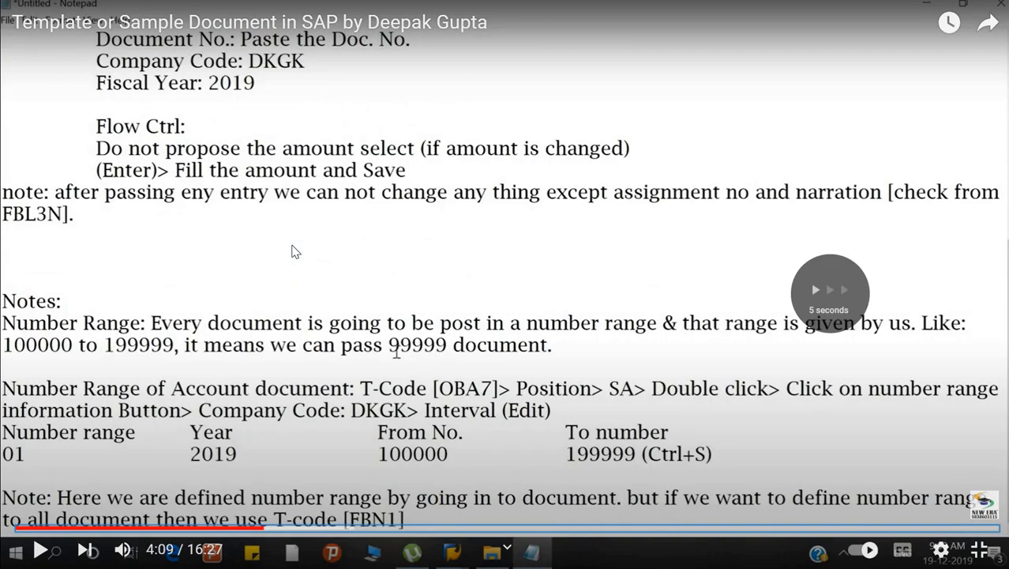
key("Right")
key("Right")
key("Right")
key("Right")
key("Right")
key("Right")
key("Right")
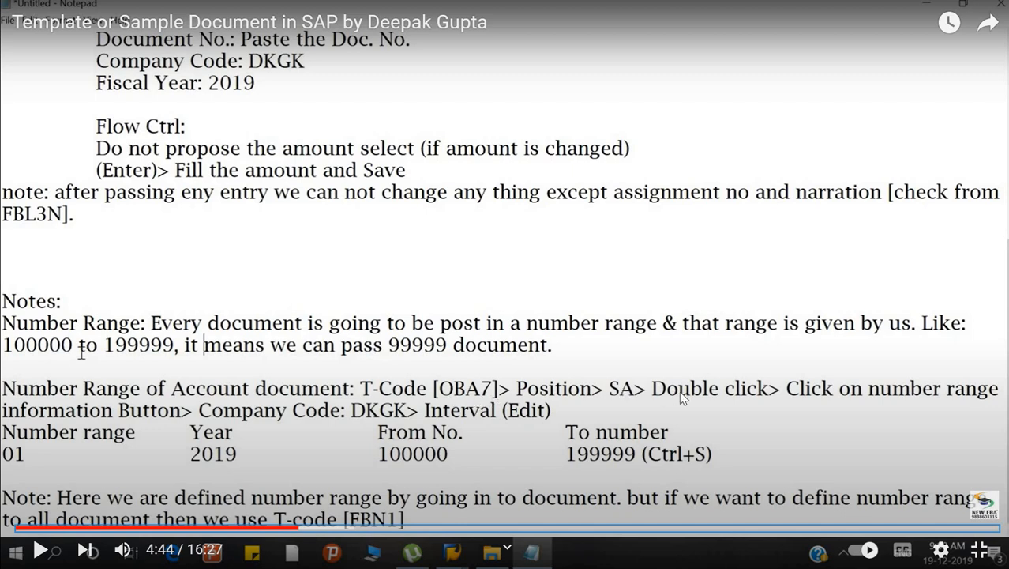
Skip the tutorial ahead to 5:39 to examine the FBN1 number range intervals for company code 2020.
key("Right")
key("Right")
key("Right")
key("Right")
key("Right")
key("Right")
key("Right")
key("Right")
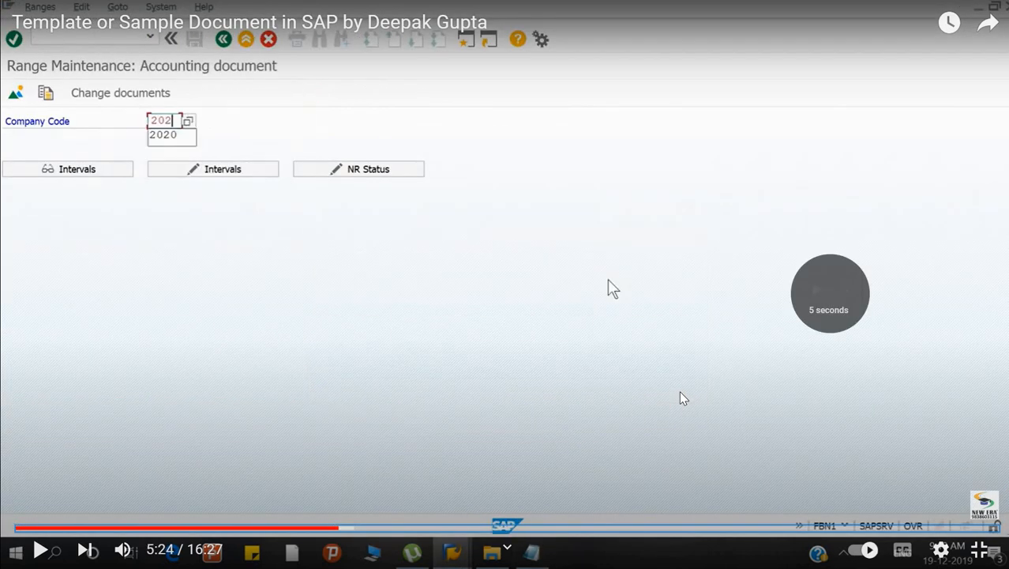
key("Right")
key("Right")
key("Right")
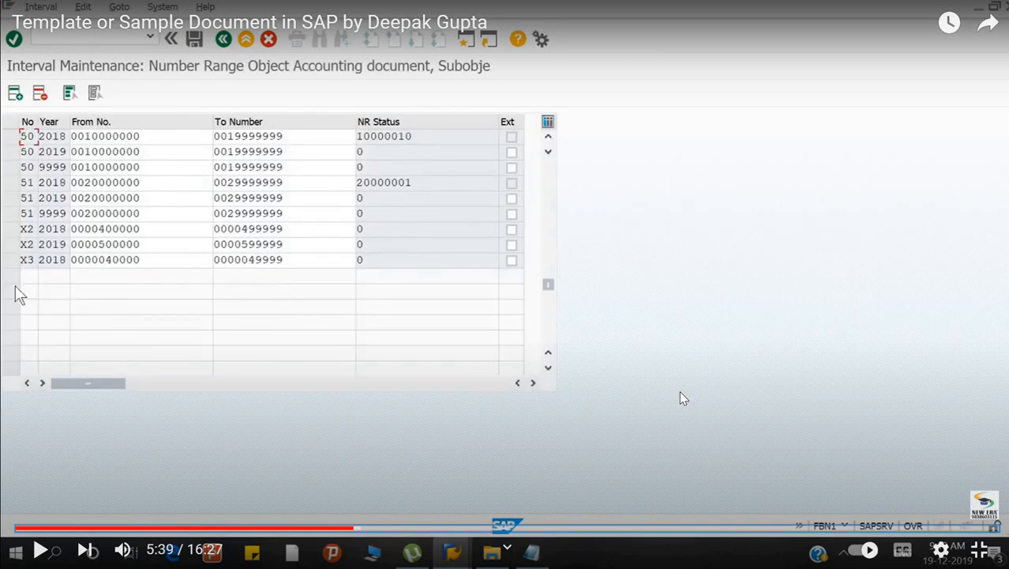
Skip the tutorial ahead to 6:44, past the return to F-01 and the reopened interval maintenance.
key("Right")
key("Right")
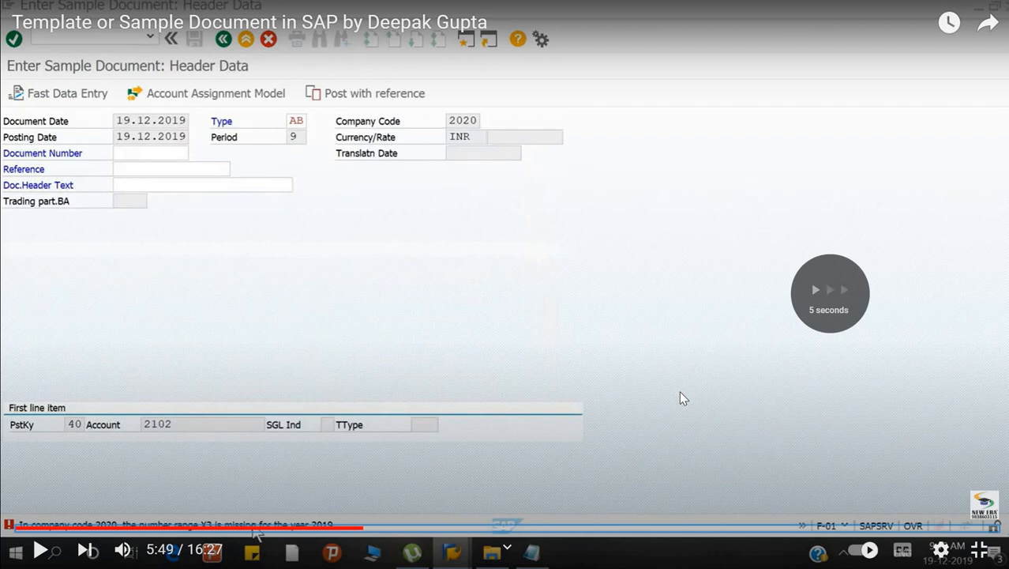
key("Right")
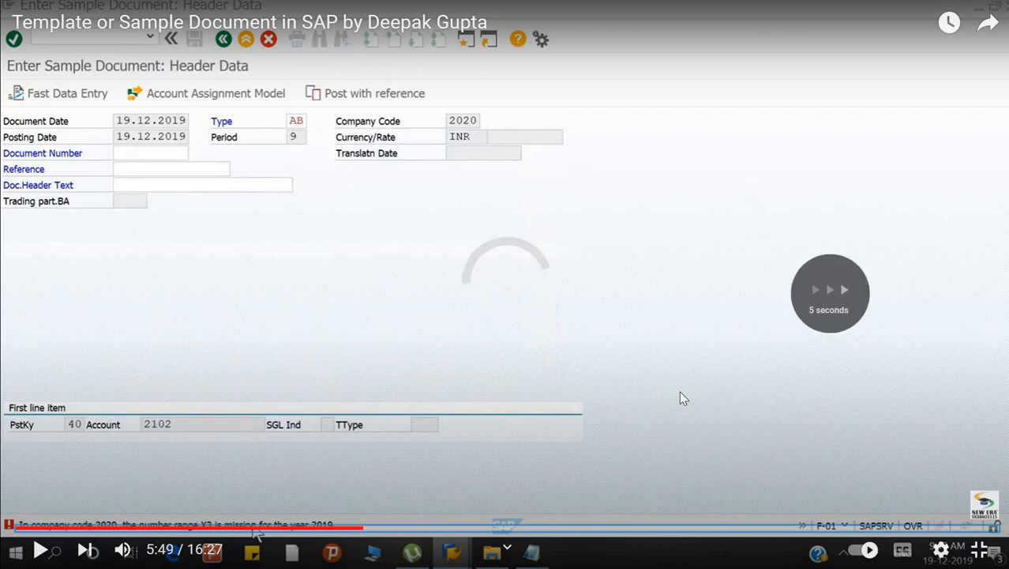
key("Right")
key("Right")
key("Right")
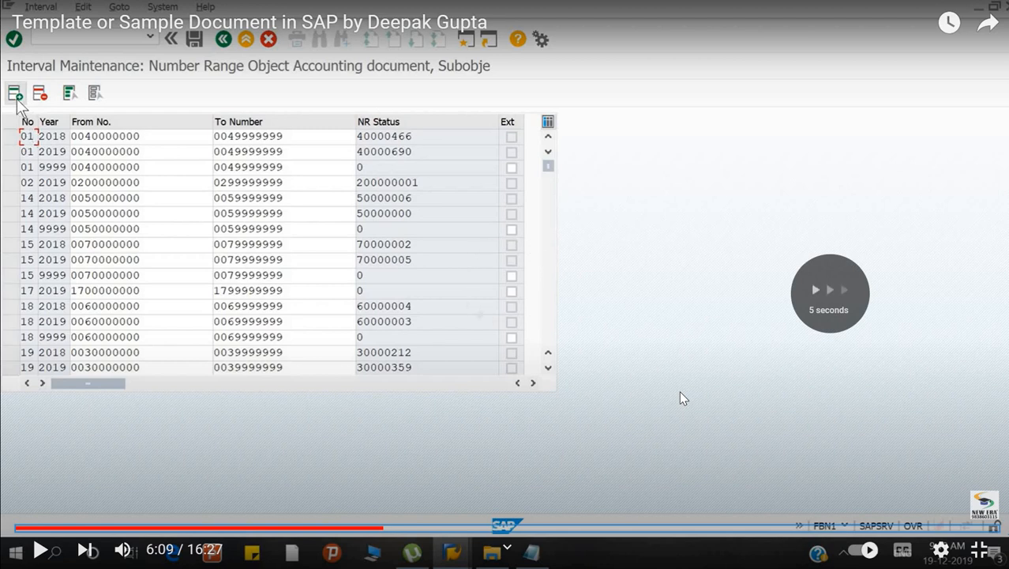
key("Right")
key("Right")
key("Right")
key("Right")
key("Right")
key("Right")
key("Right")
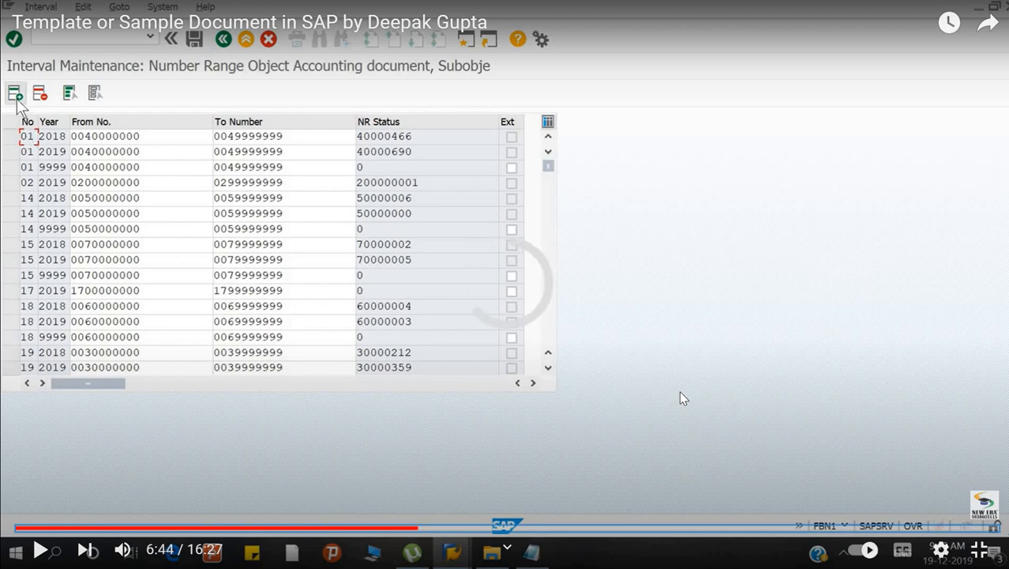
Skip the tutorial ahead to 7:29 to find the commission expense line item entry in F-01.
key("Right")
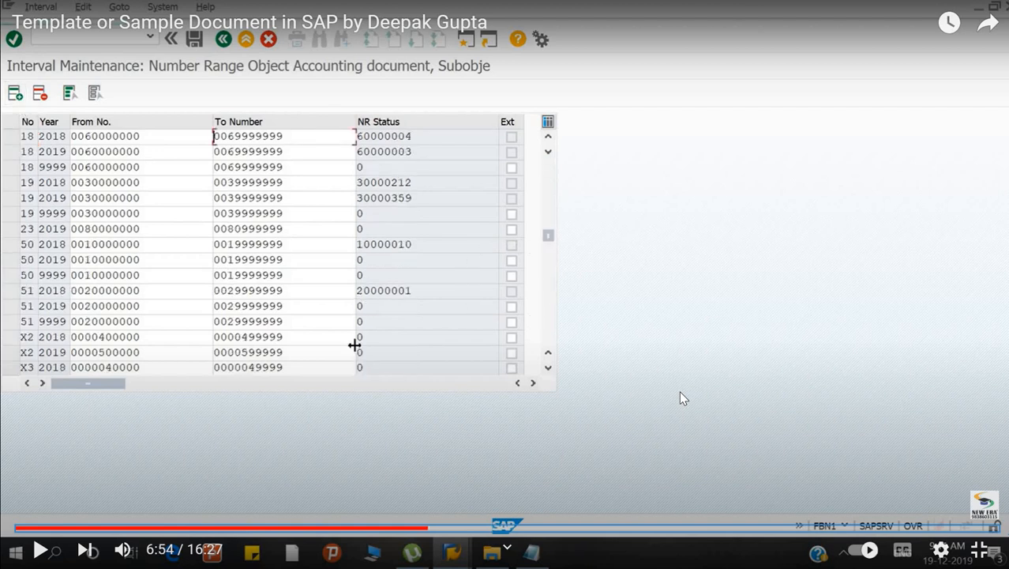
key("Right")
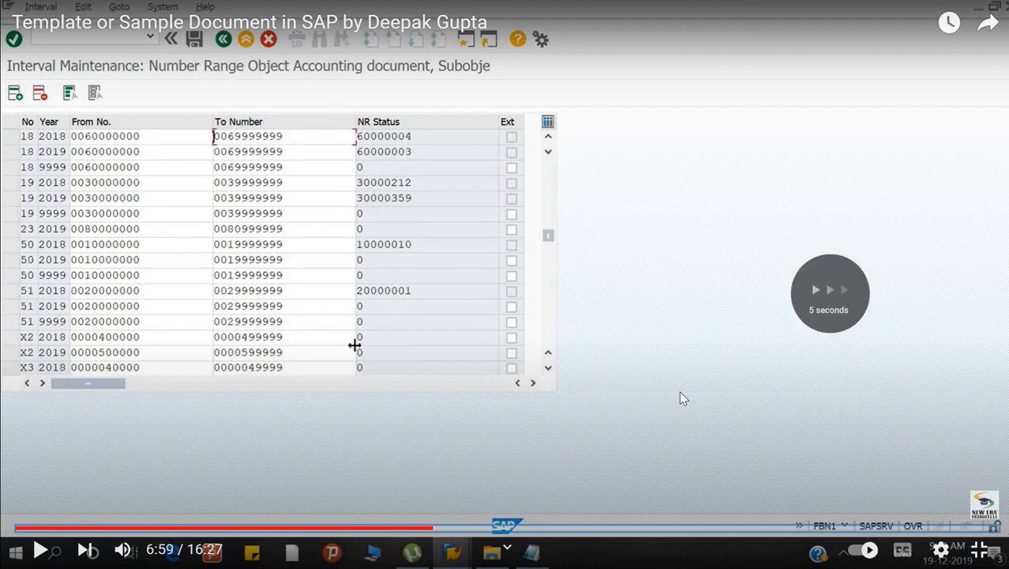
key("Right")
key("Right")
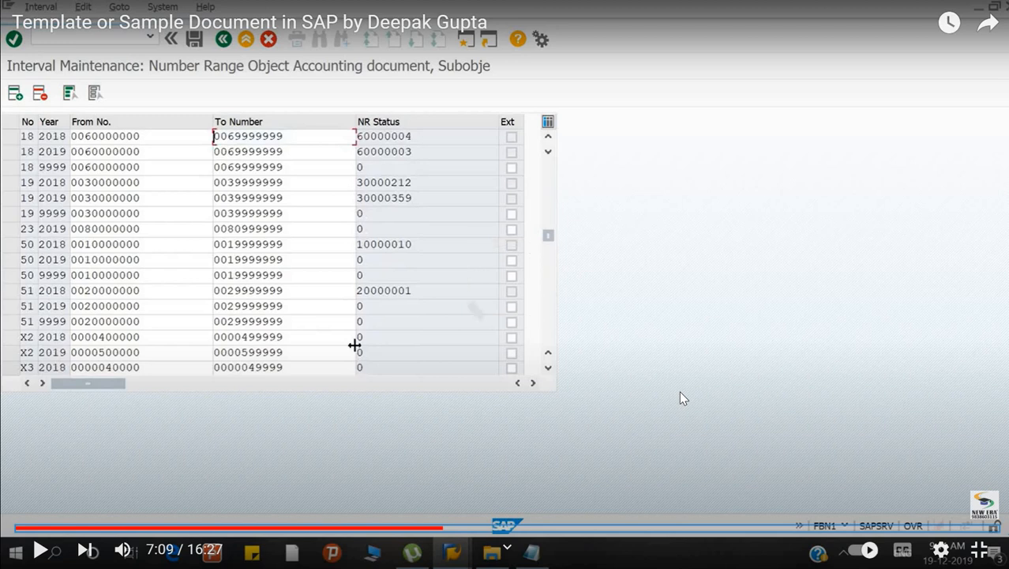
key("Right")
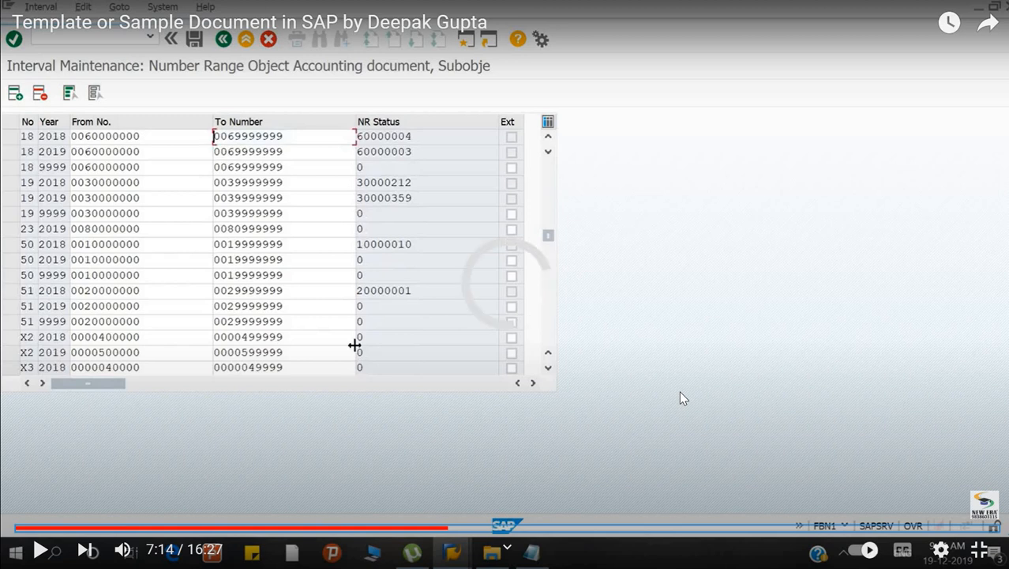
key("Right")
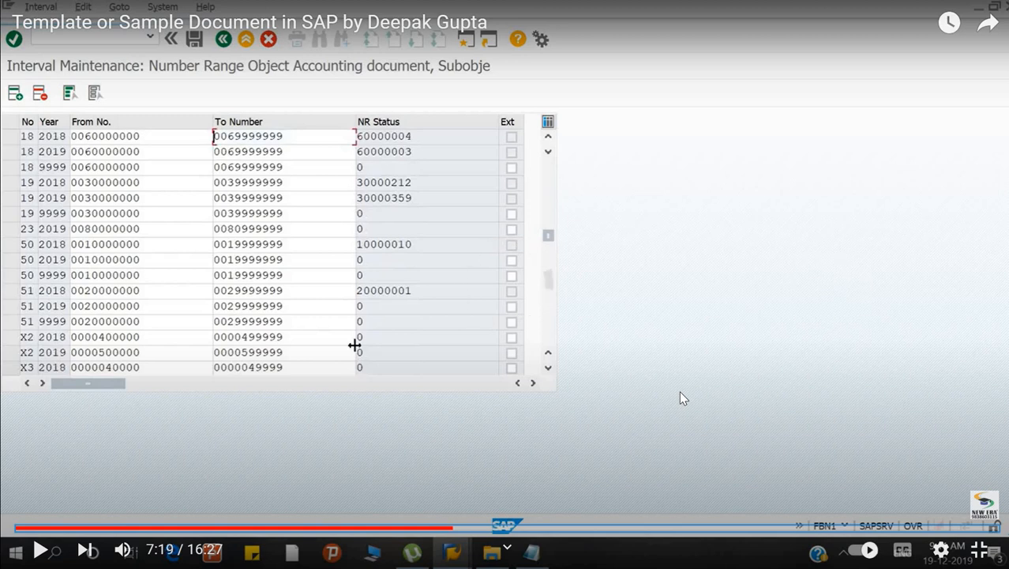
key("Right")
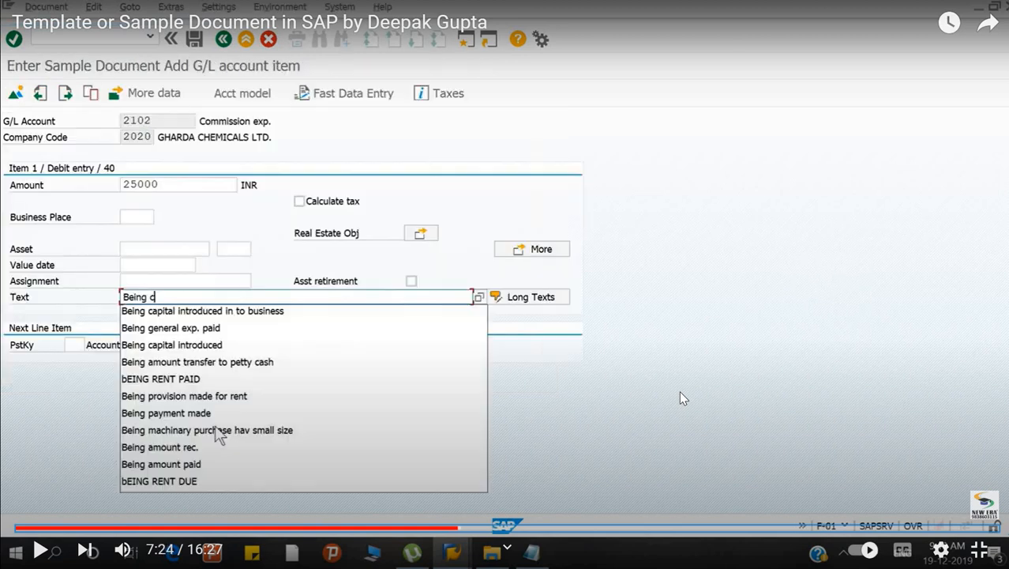
key("Right")
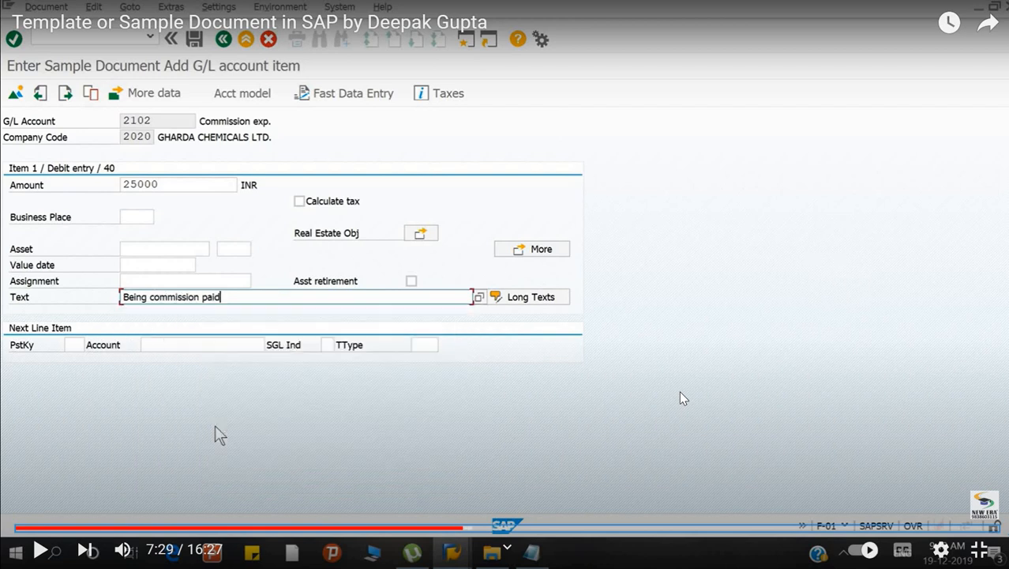
Rewind the tutorial to 7:09, where the commission line item's amount is still empty.
key("Left")
key("Left")
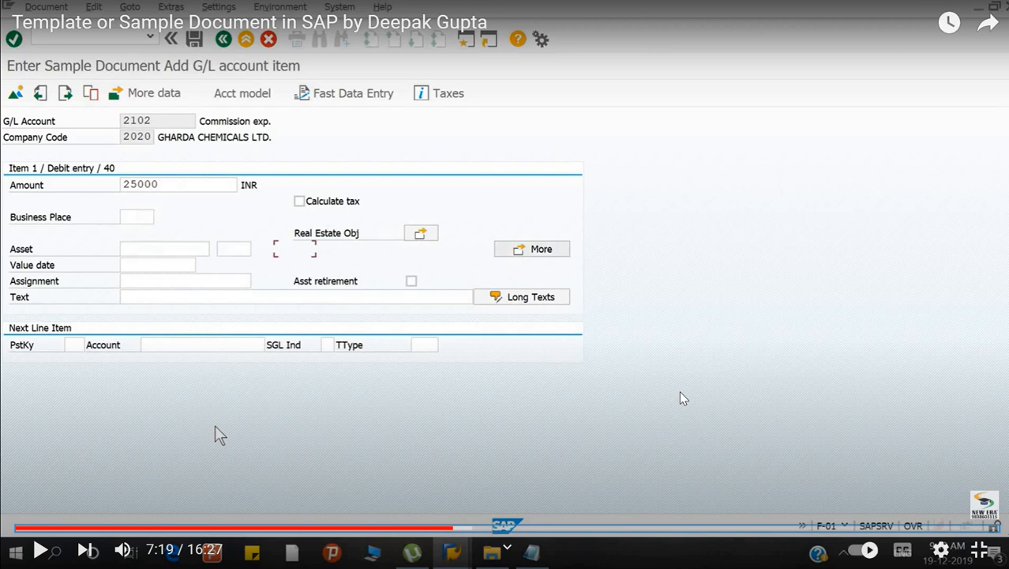
key("Left")
key("Left")
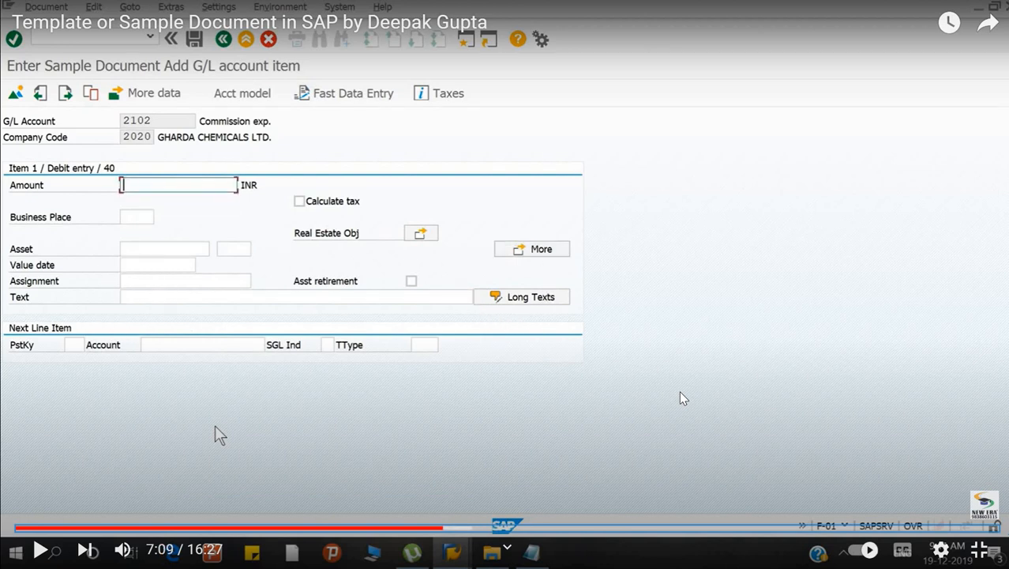
Set the debit commission expense line item's amount to 25000 INR and its text to "Being commission paid".
key("Left")
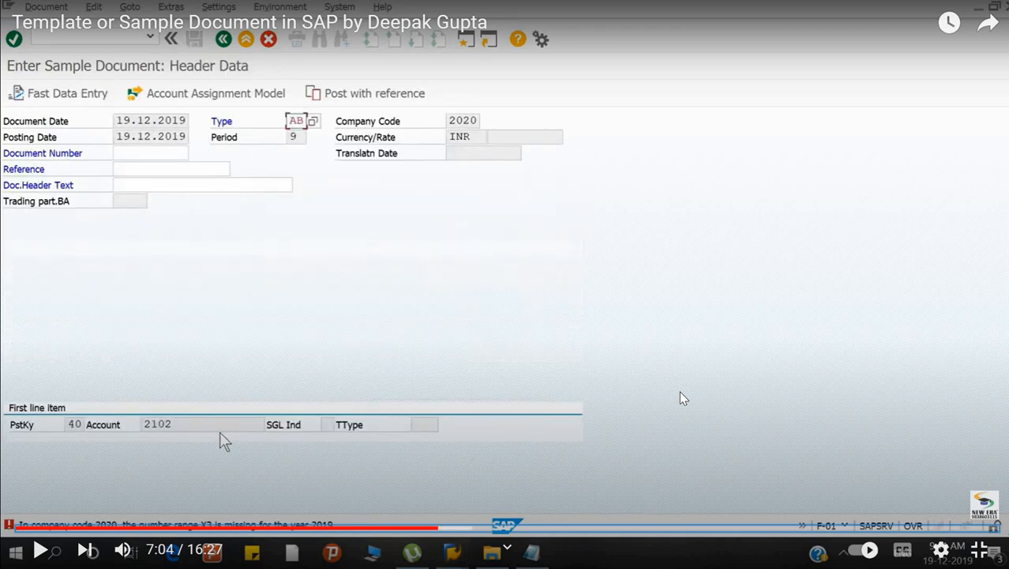
left_click(39, 550)
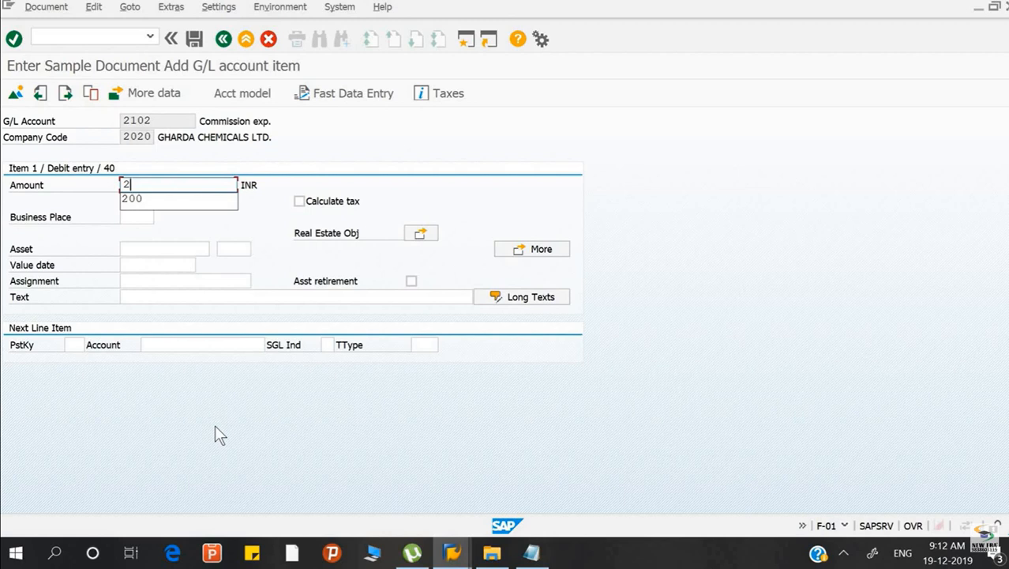
type("000")
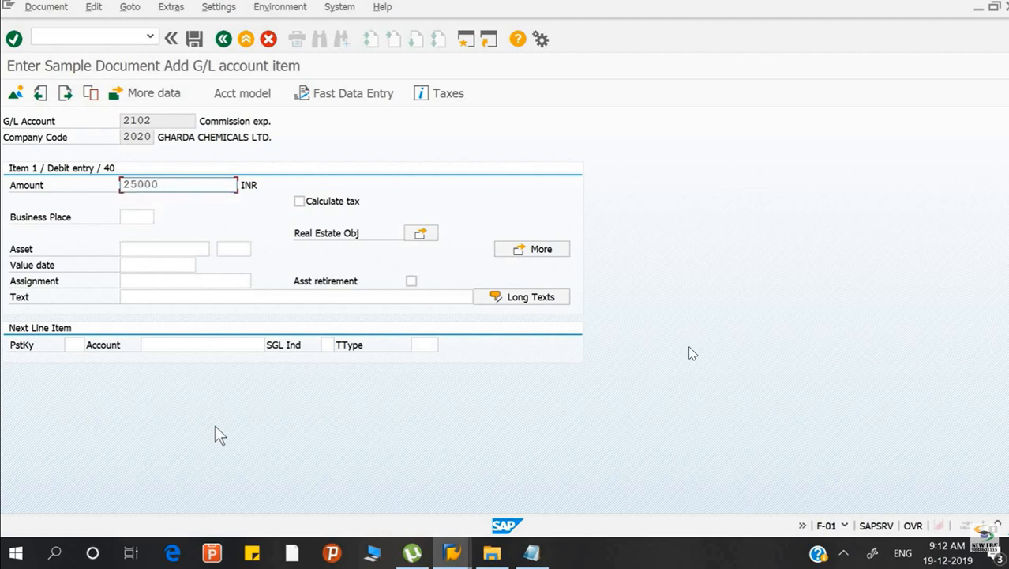
key("Tab")
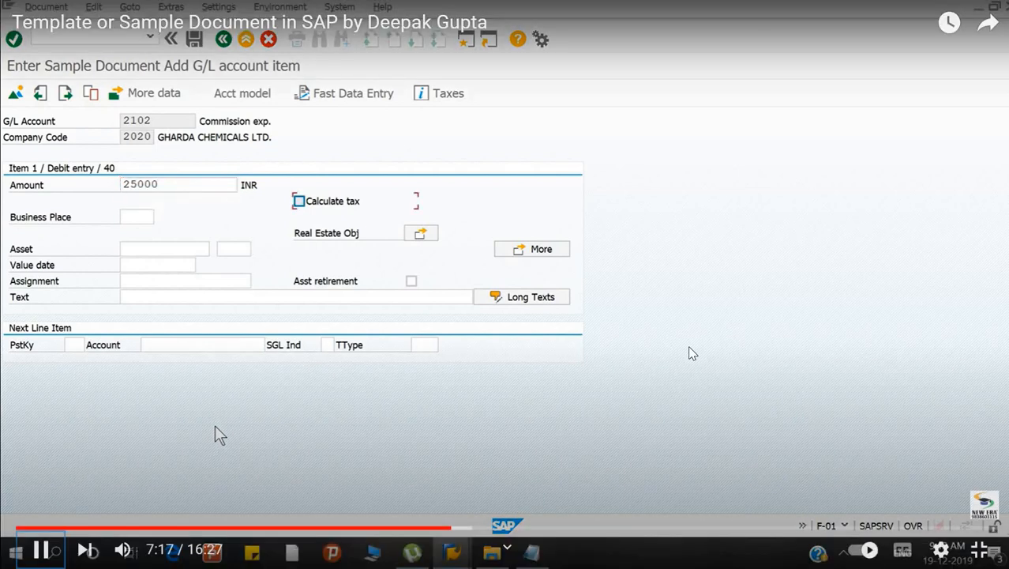
key("Tab")
key("Tab")
key("Tab")
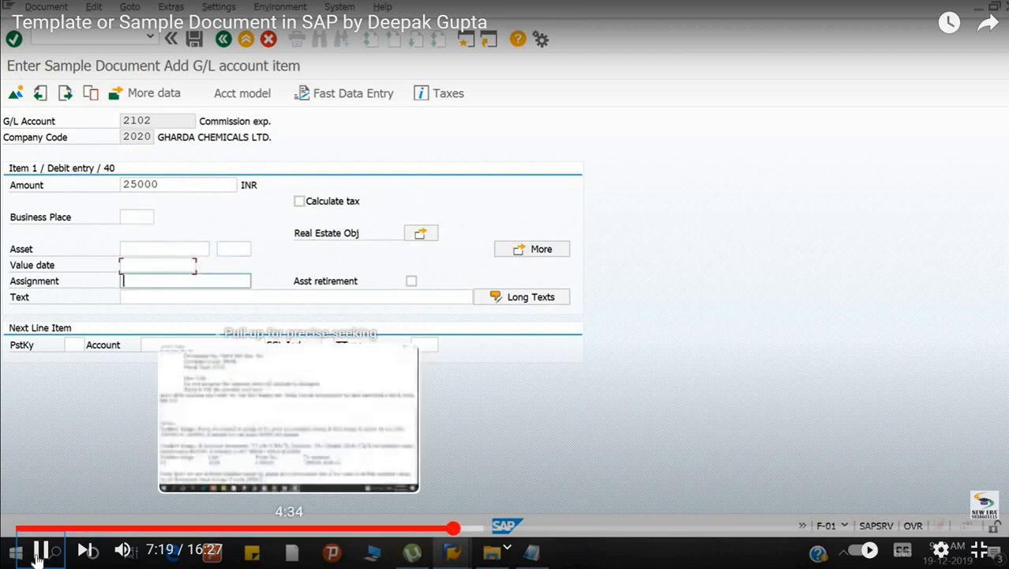
left_click(39, 549)
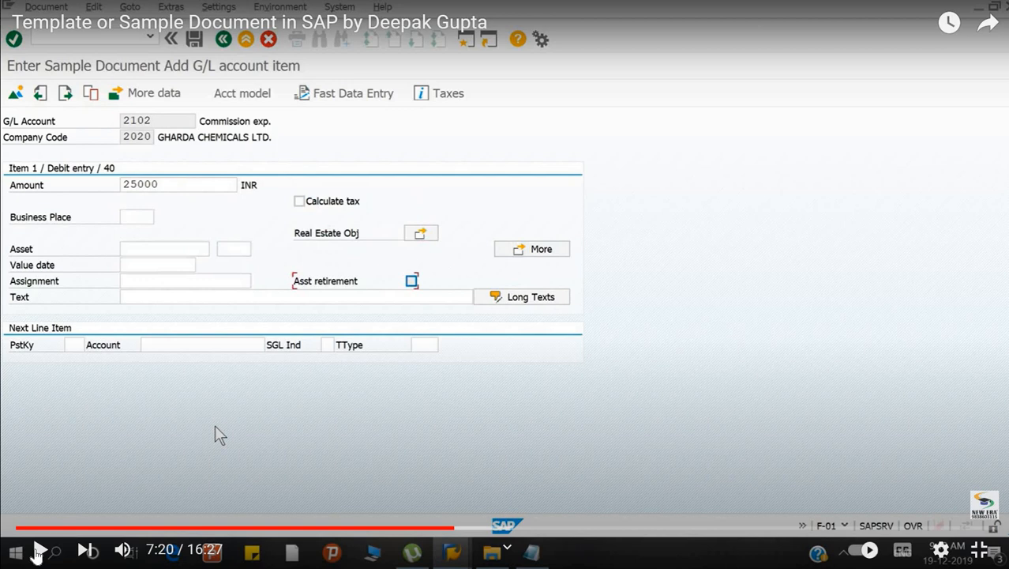
left_click(38, 551)
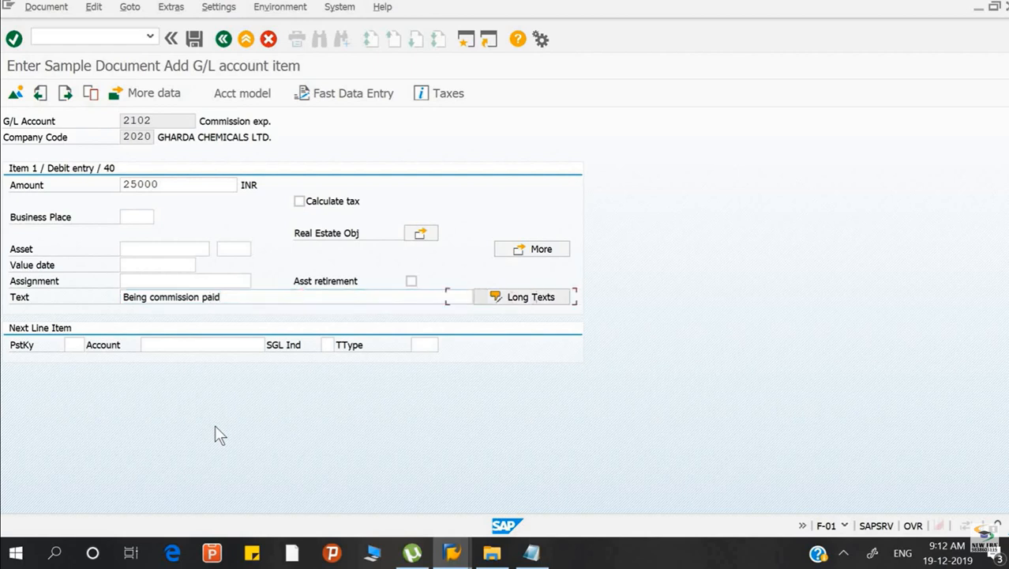
Add a next line item with posting key 50 and account 1301 ICICI Bank Outgoing A/c, found with the keyword "deep".
type("50")
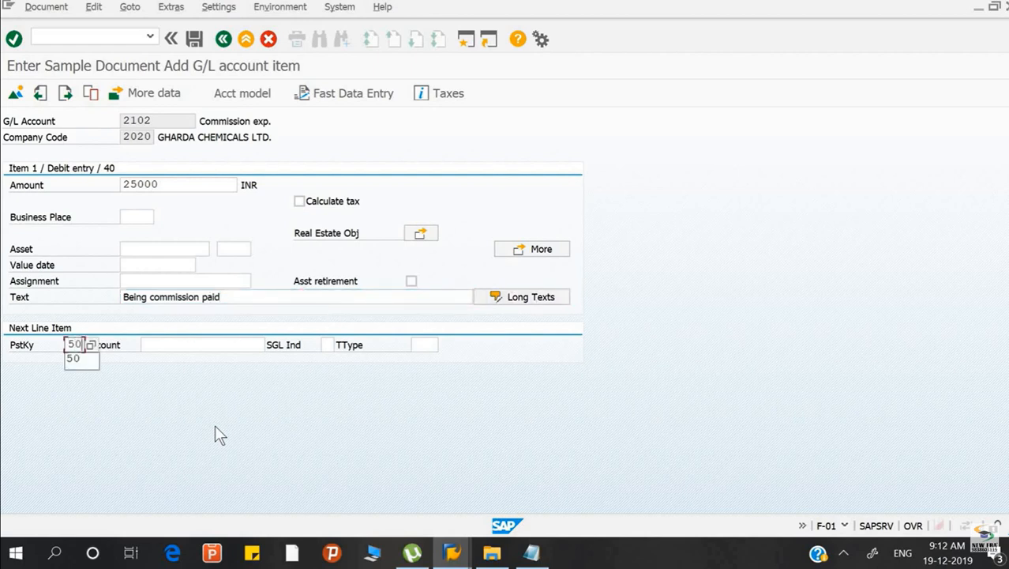
key("Tab")
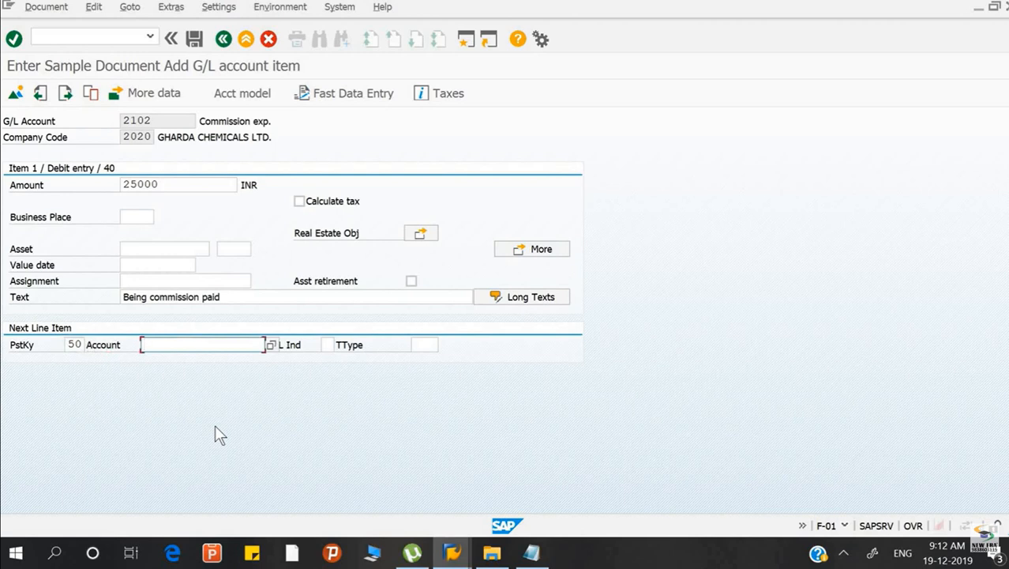
key("F4")
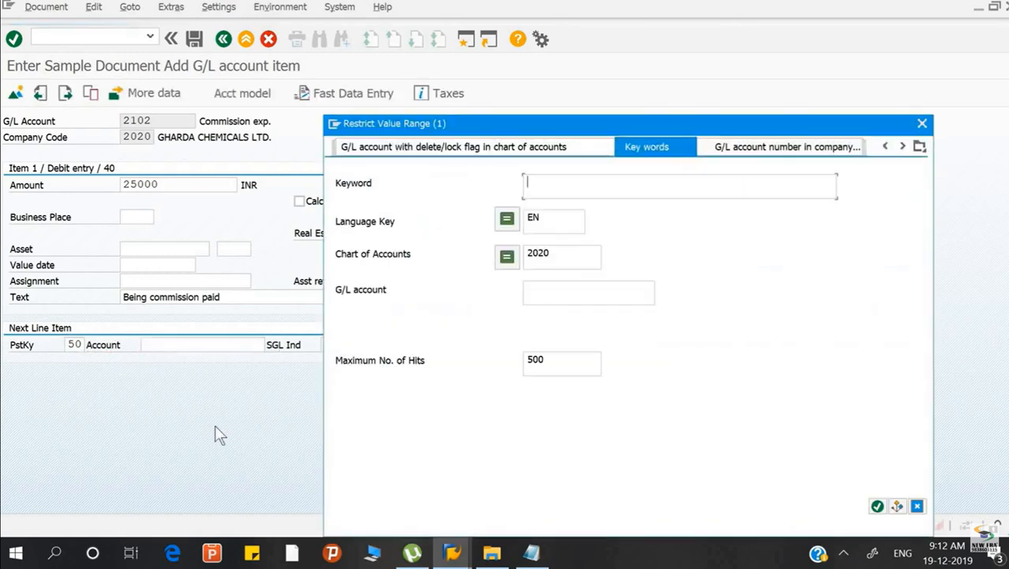
type("deep")
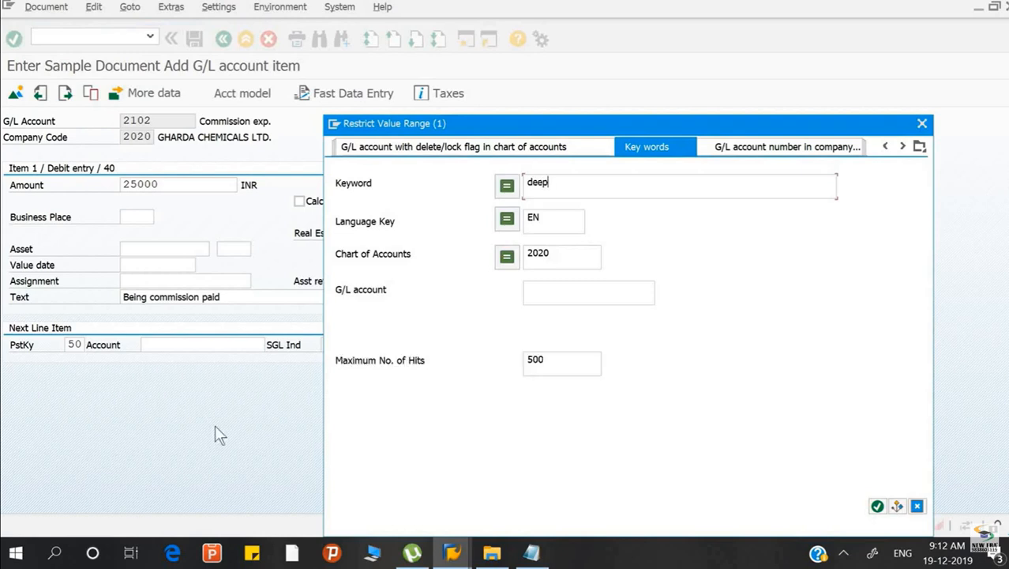
key("Return")
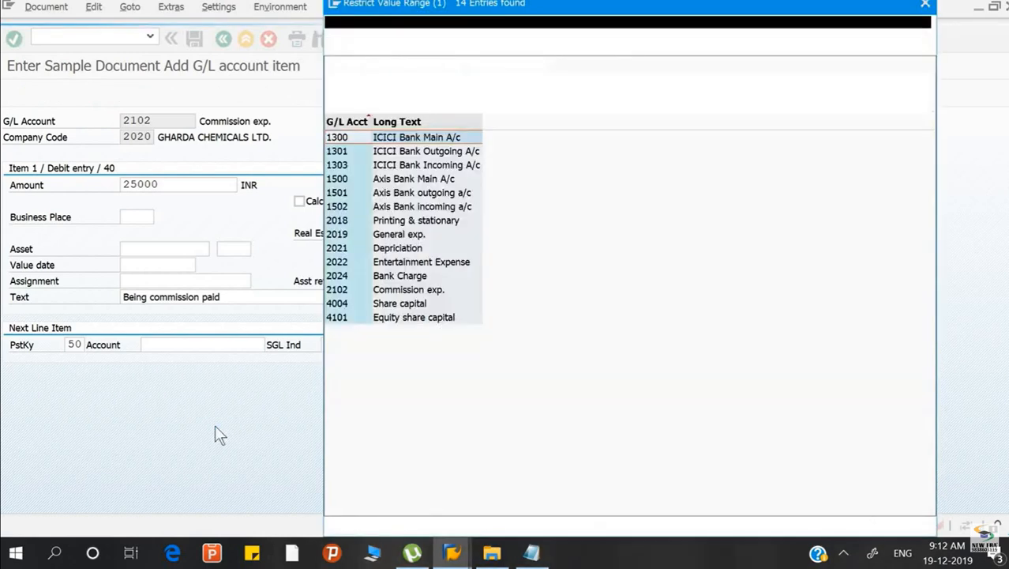
key("Up")
key("Up")
key("Up")
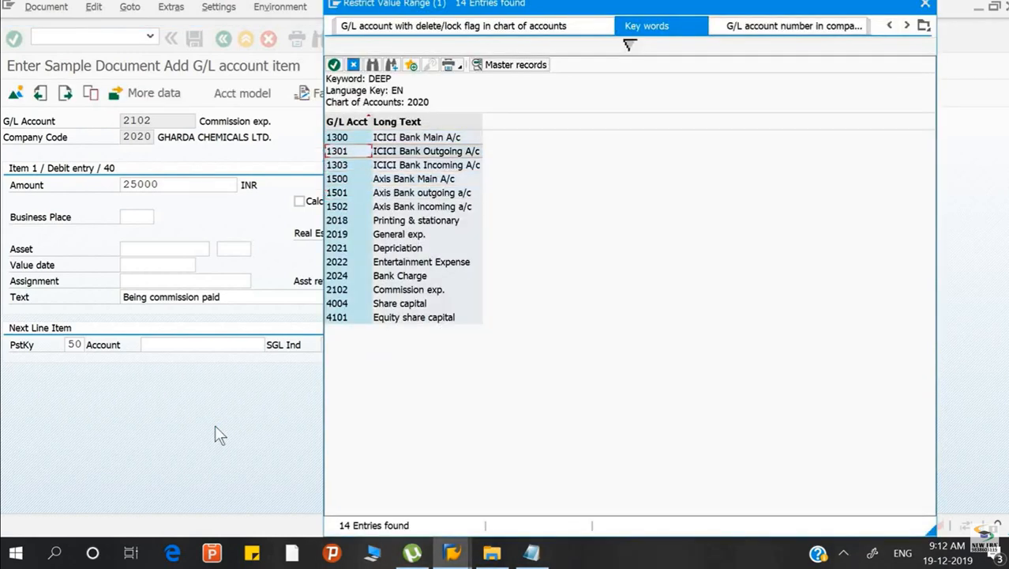
key("Return")
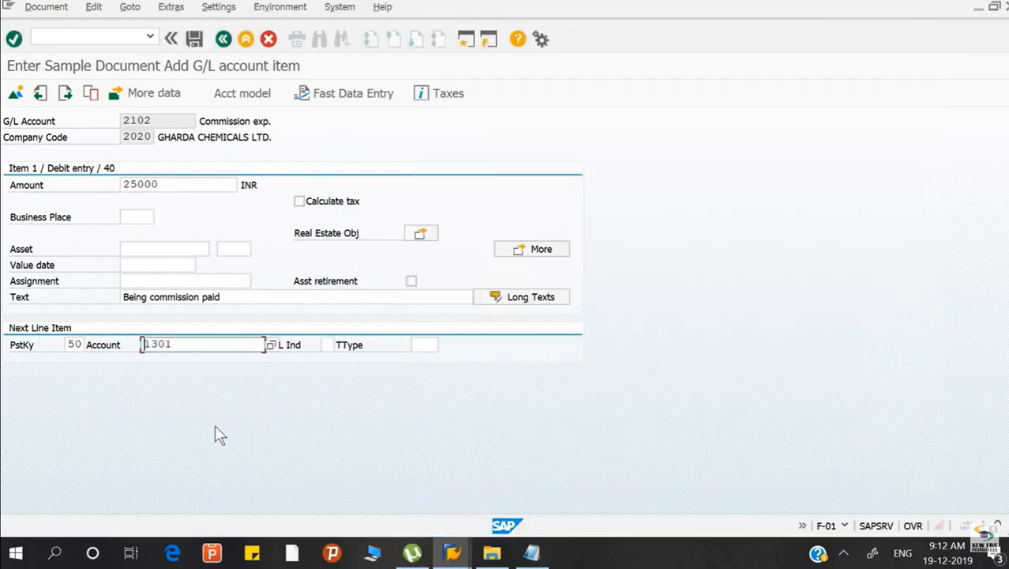
key("Return")
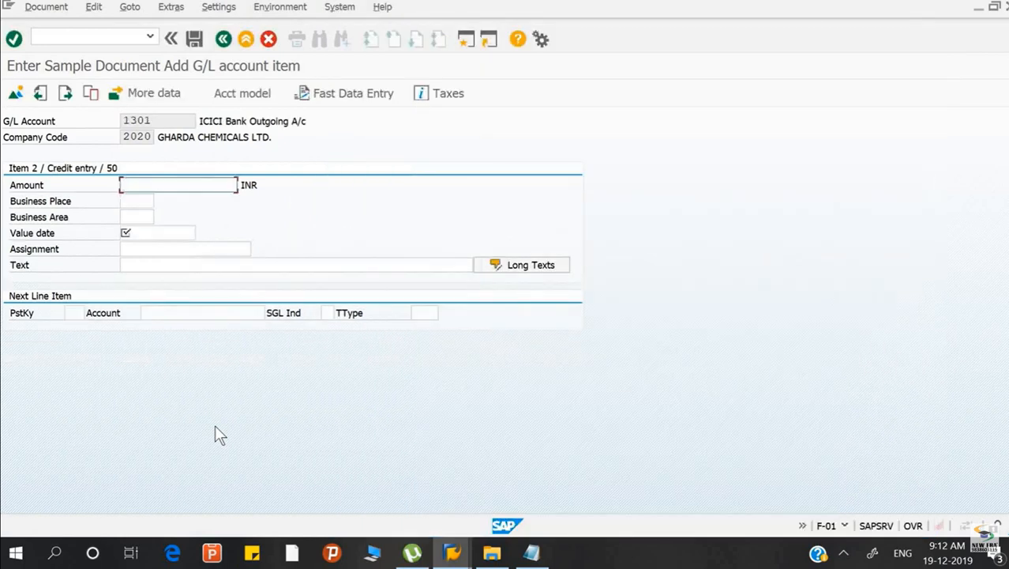
Enter the amount 25000 and the value date 19122019 for the ICICI bank credit item.
type("25000")
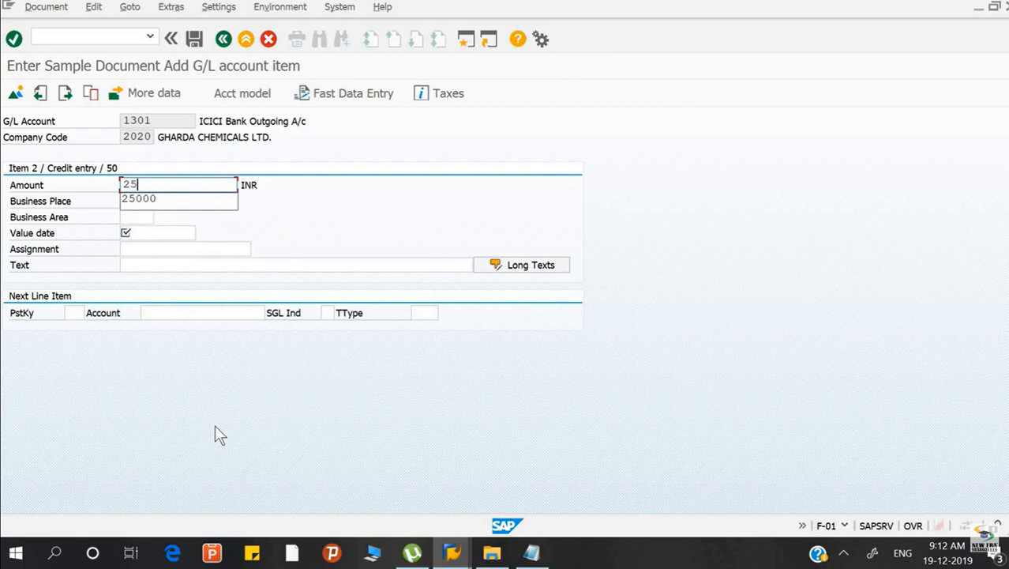
key("Tab")
key("Tab")
key("Tab")
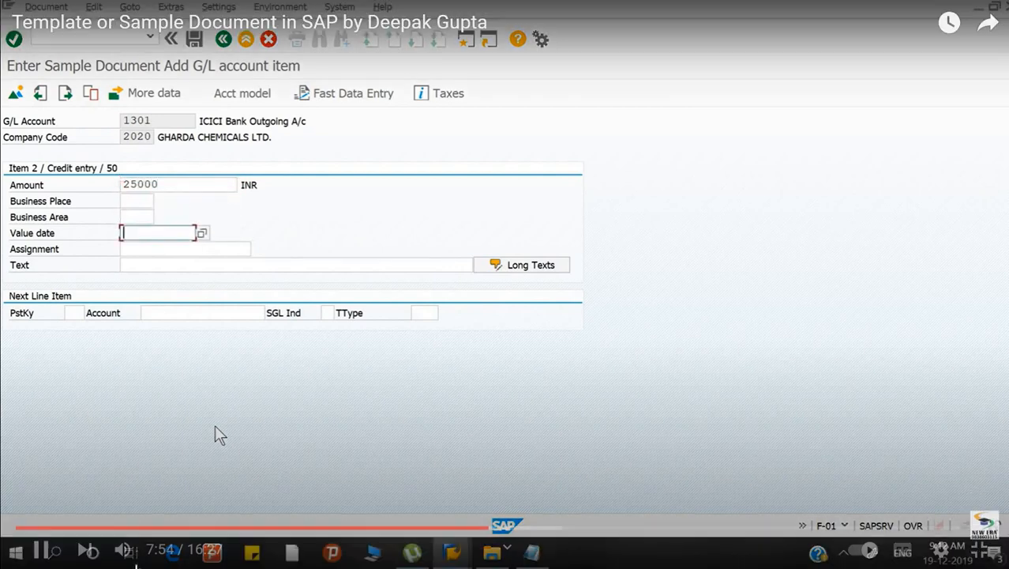
left_click(215, 428)
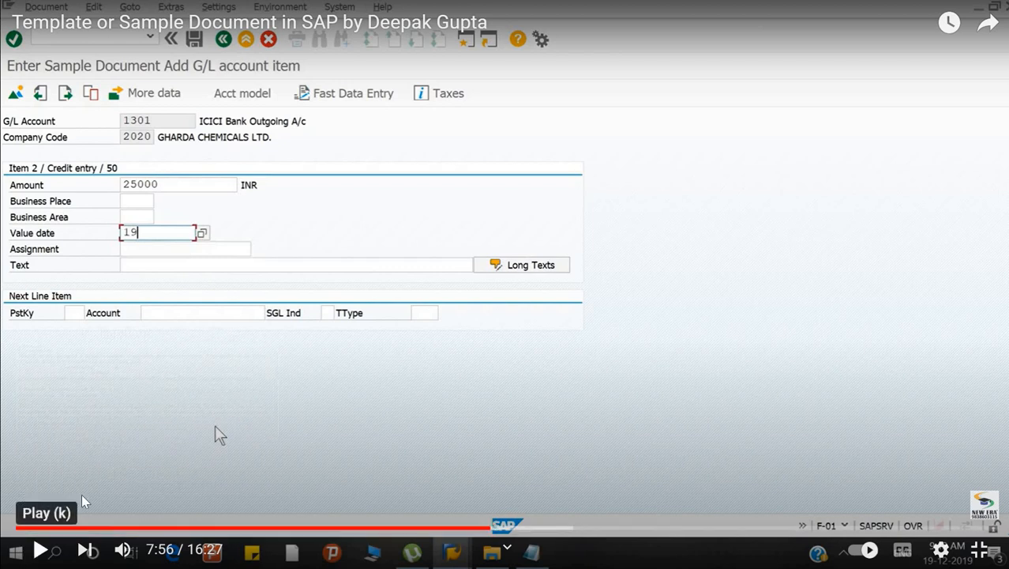
left_click(166, 420)
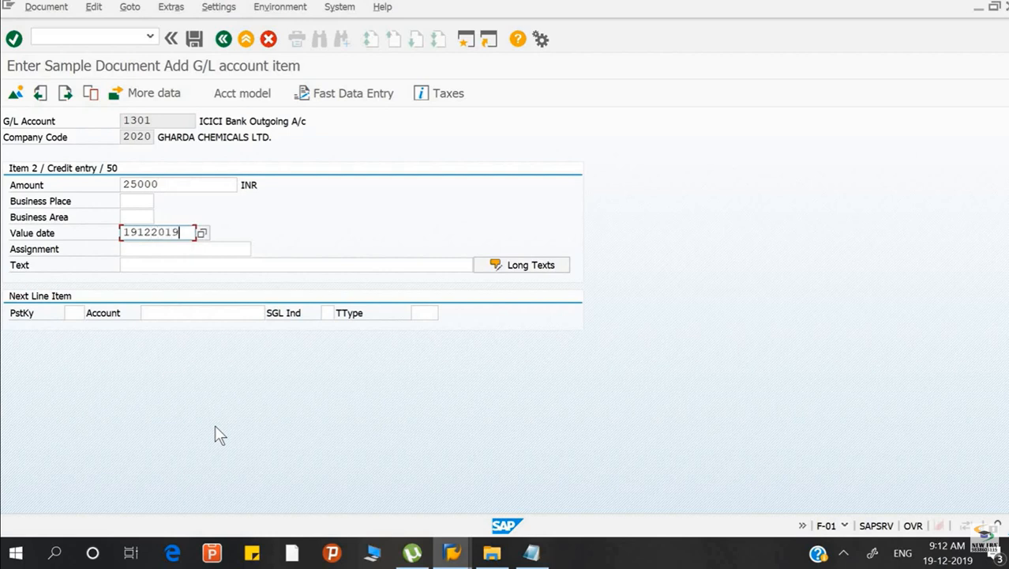
left_click(167, 263)
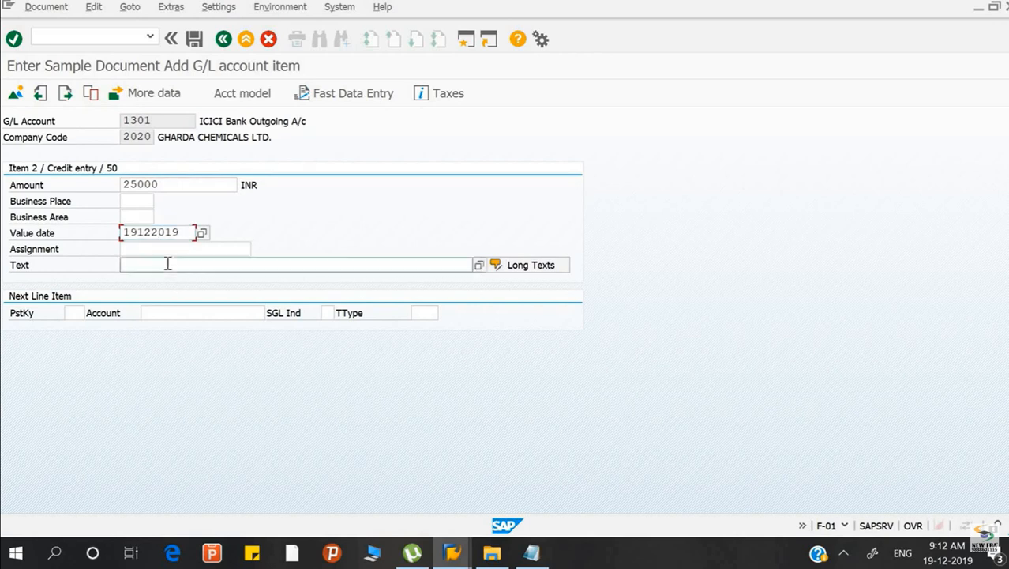
Replace the bank item's amount with * and enter + as its text to carry over the commission item's values.
left_click(167, 184)
key("BackSpace")
key("BackSpace")
key("BackSpace")
key("BackSpace")
key("BackSpace")
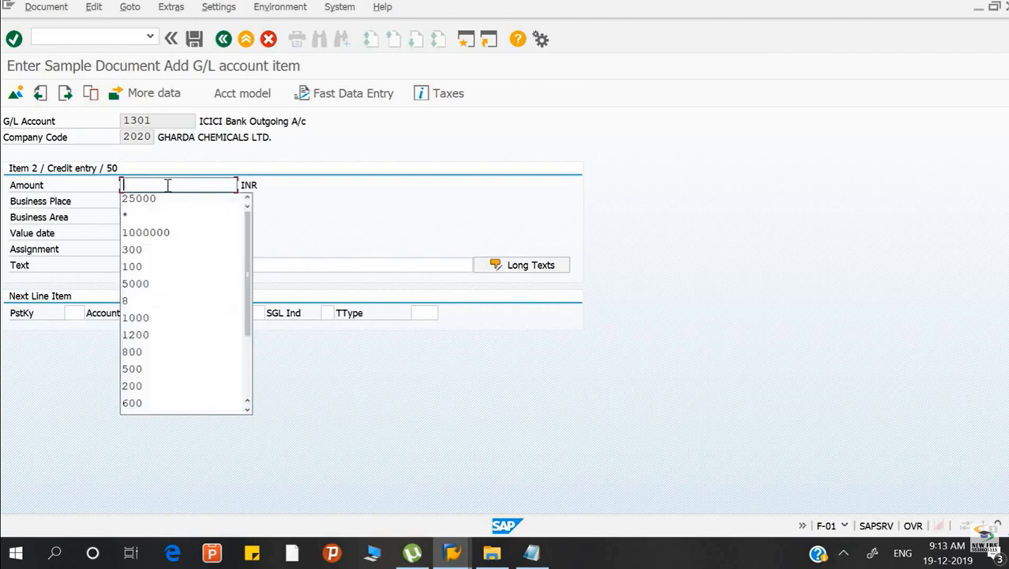
type("*")
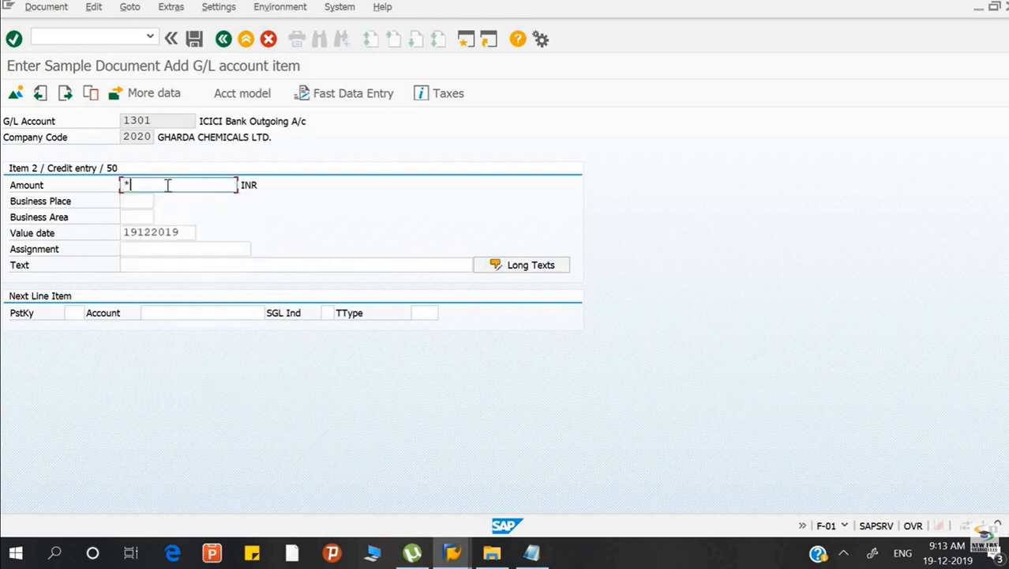
left_click(157, 265)
type("*")
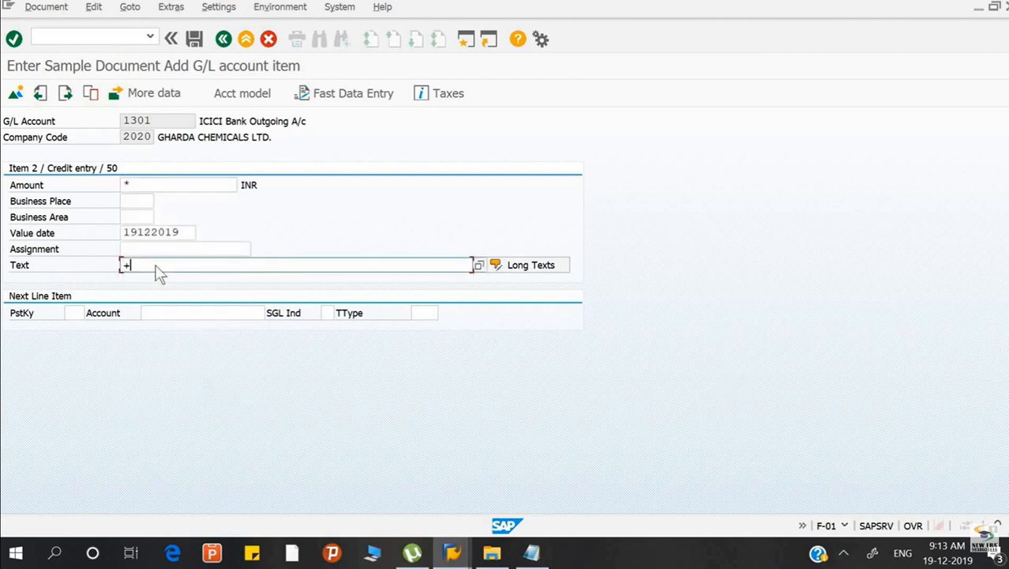
key("Return")
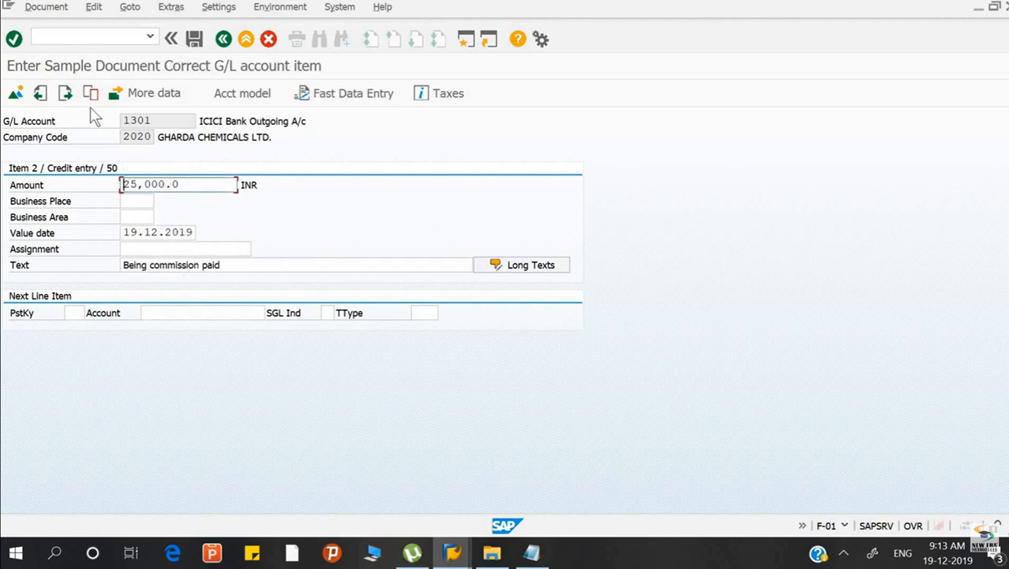
Save the sample document, open the details of the status message and select the message's document reference.
left_click(195, 38)
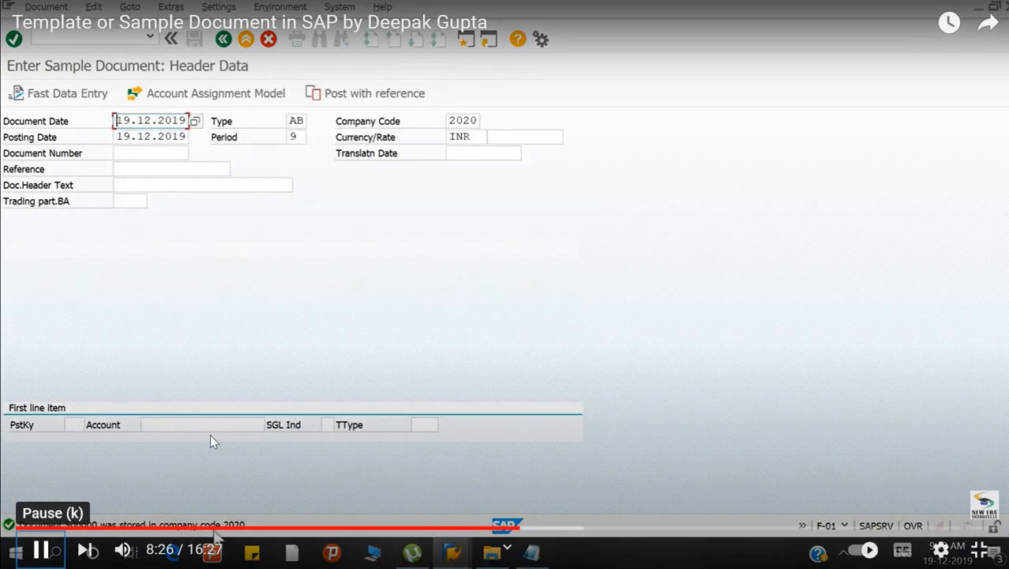
key("space")
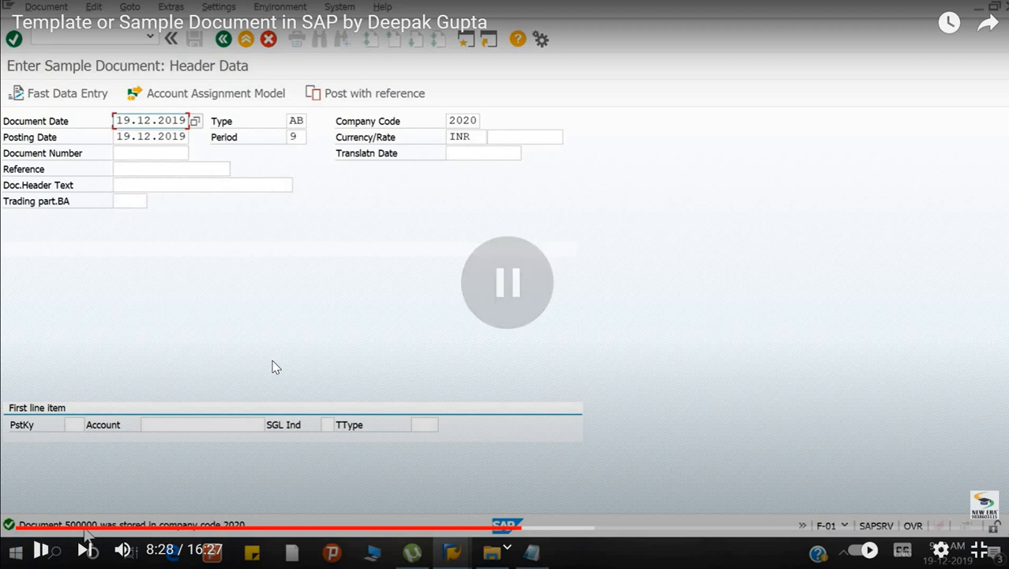
key("space")
key("space")
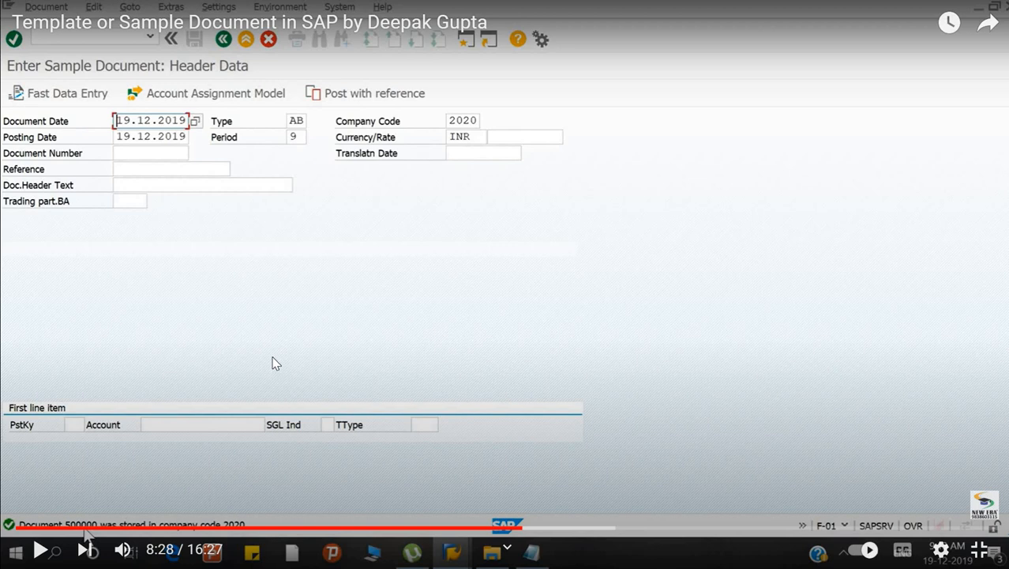
left_click(276, 363)
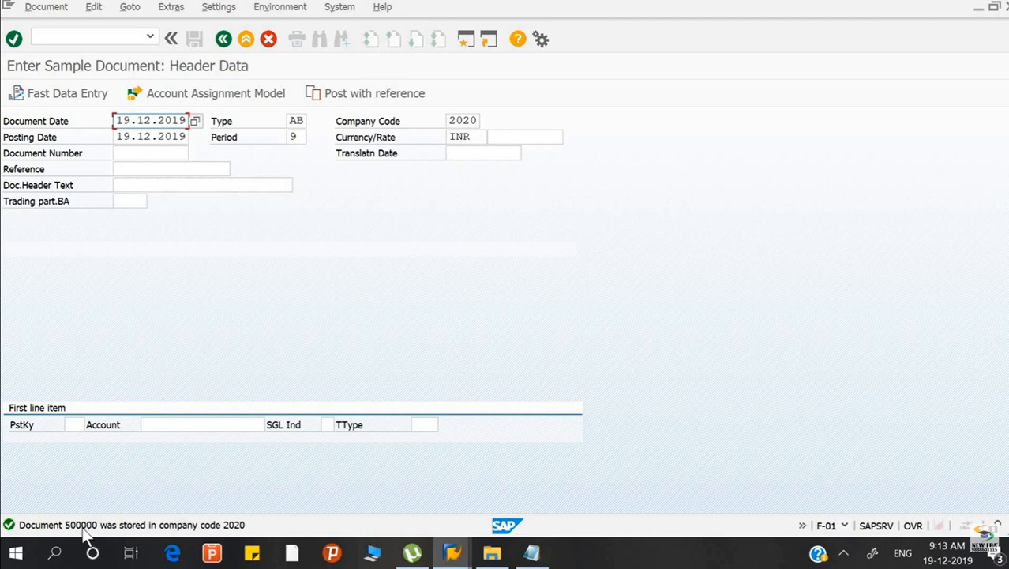
left_click(82, 528)
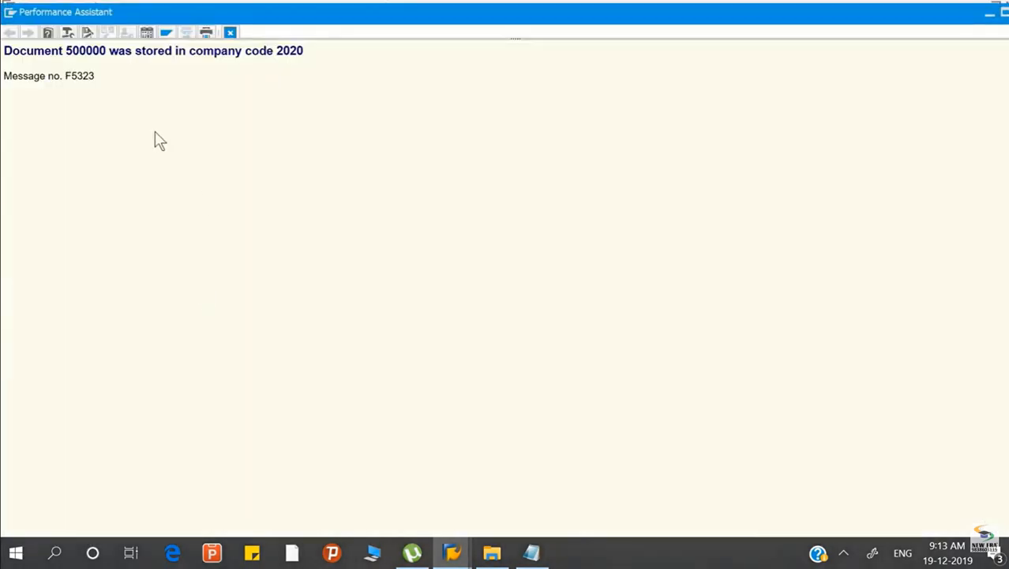
left_click_drag(4, 54, 94, 64)
Continue the tutorial past the Notepad template notes to the vendor account search in FBL1N at 9:52.
mouse_move(42, 550)
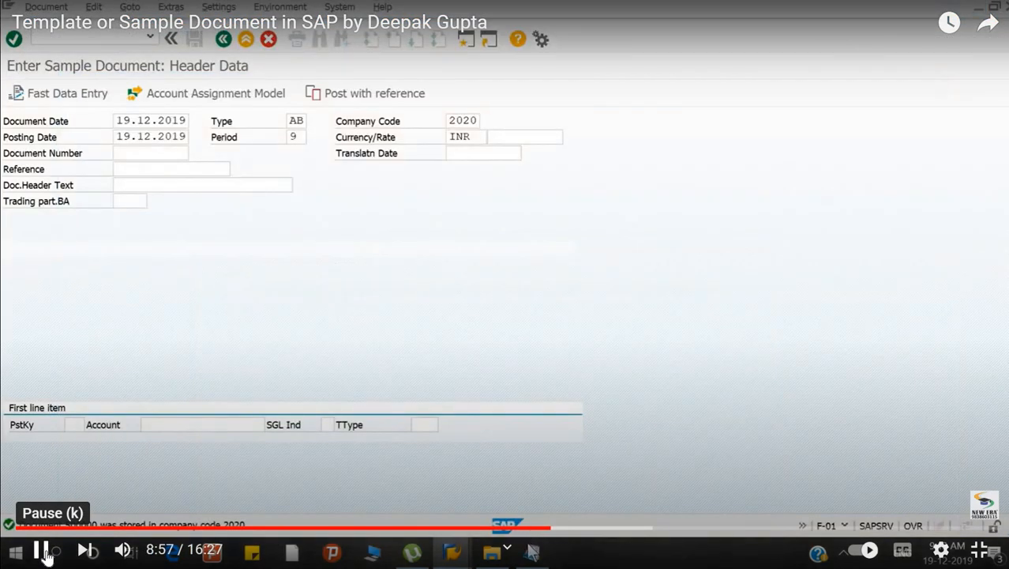
left_click(43, 551)
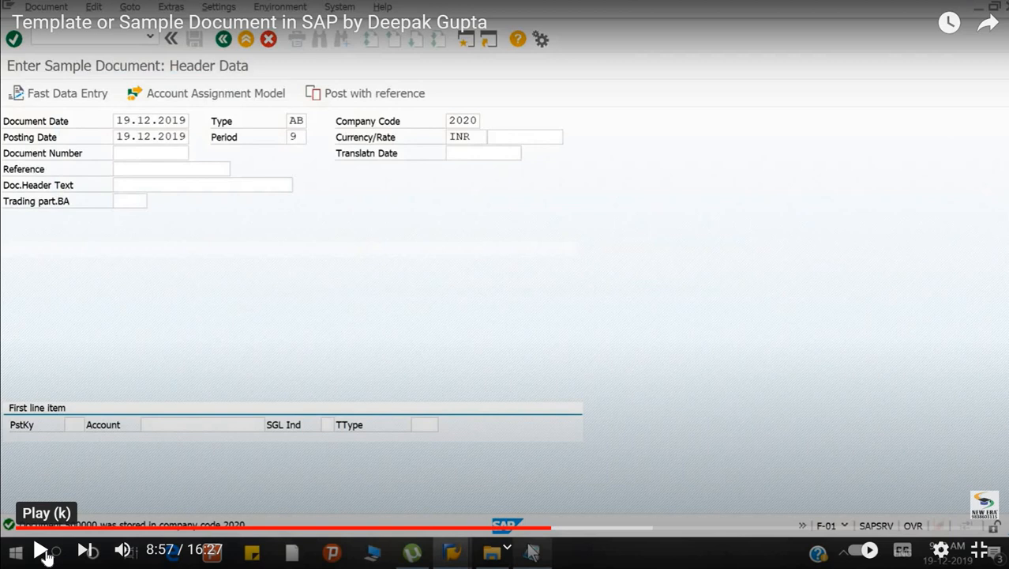
left_click(45, 557)
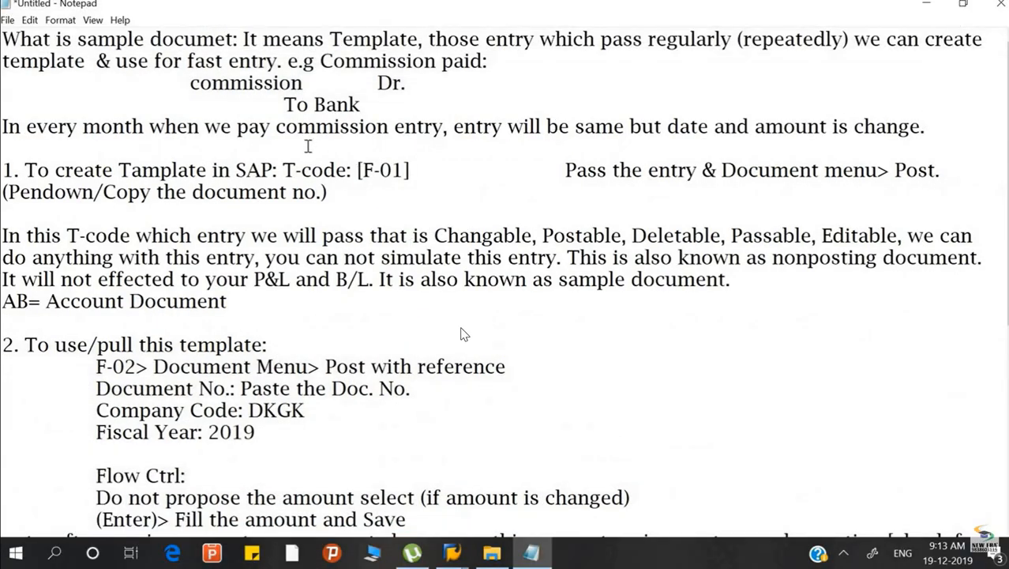
mouse_move(55, 537)
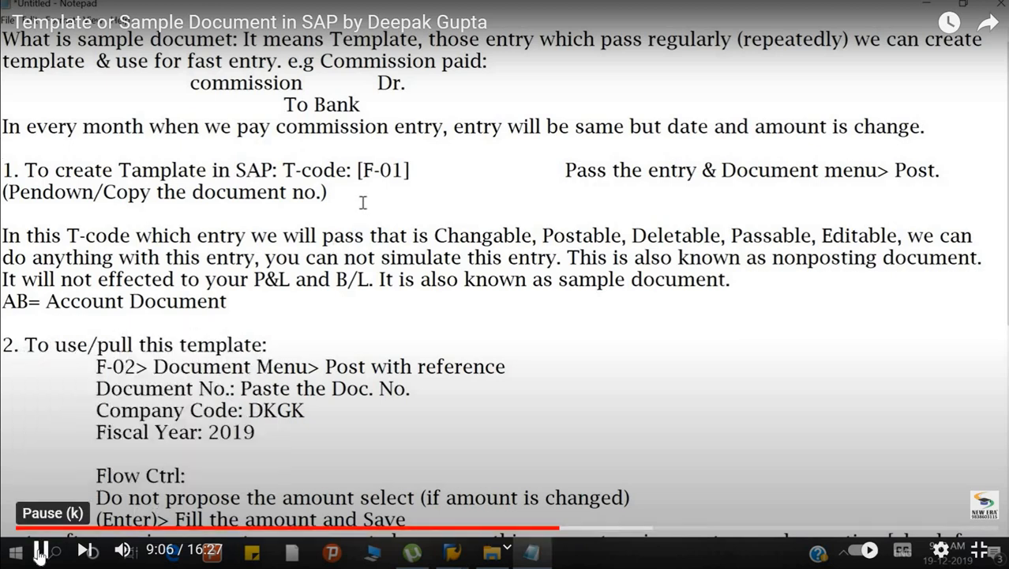
left_click(39, 550)
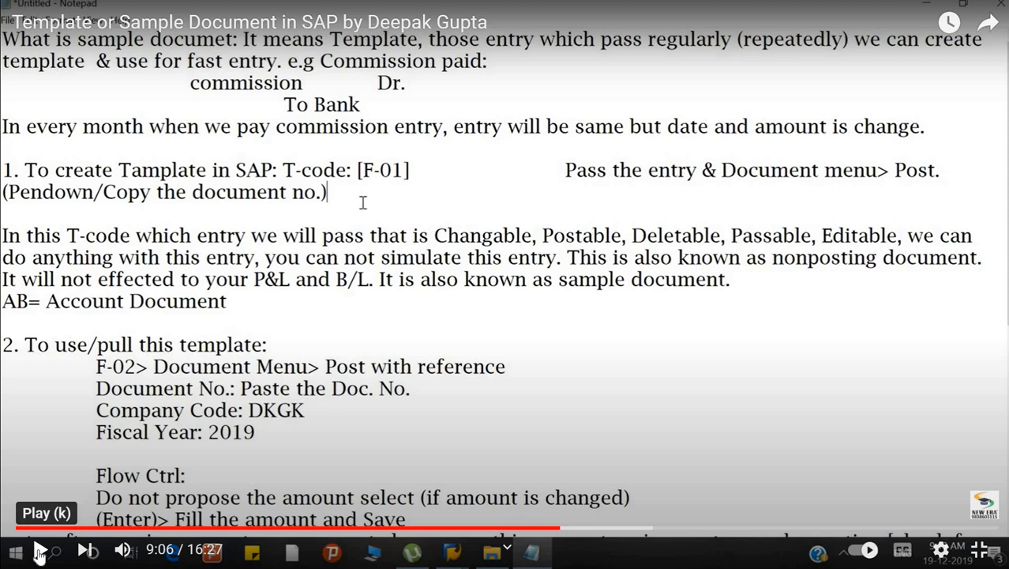
left_click(40, 551)
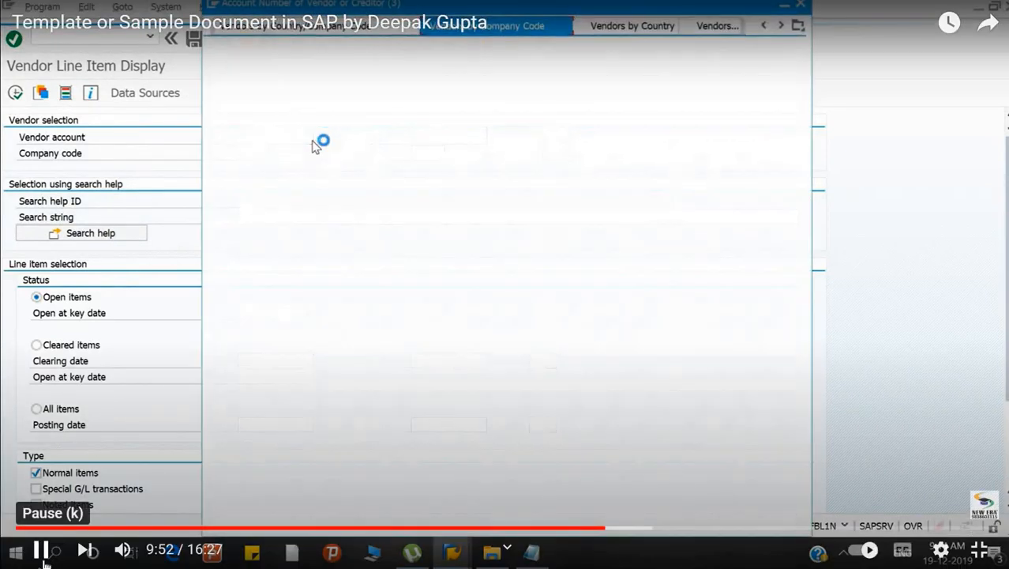
Skip the tutorial ahead to the G/L Account Line Item Display in FBL3N at 10:41 and pause it.
left_click(41, 550)
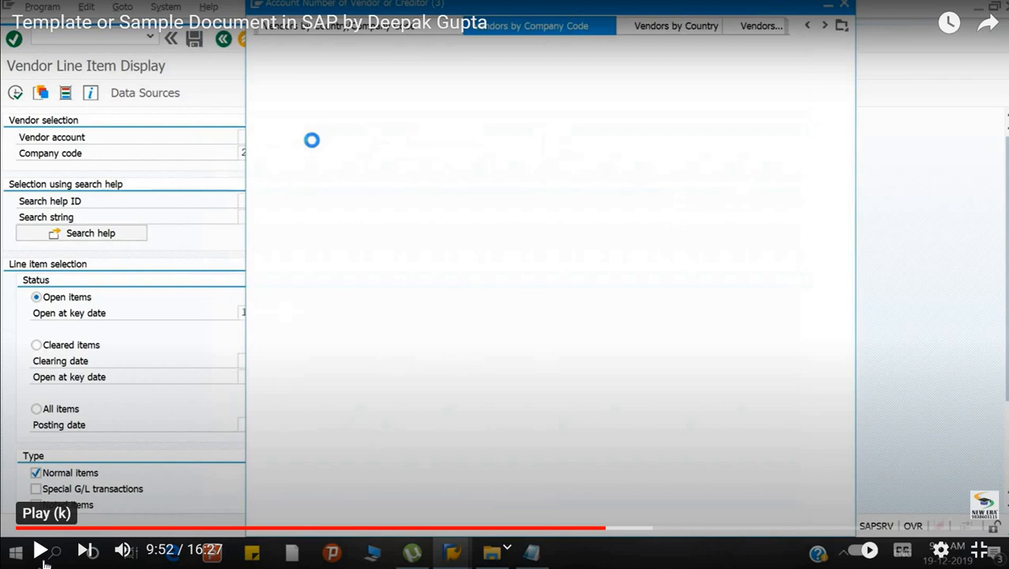
left_click(43, 561)
key("Right")
key("Right")
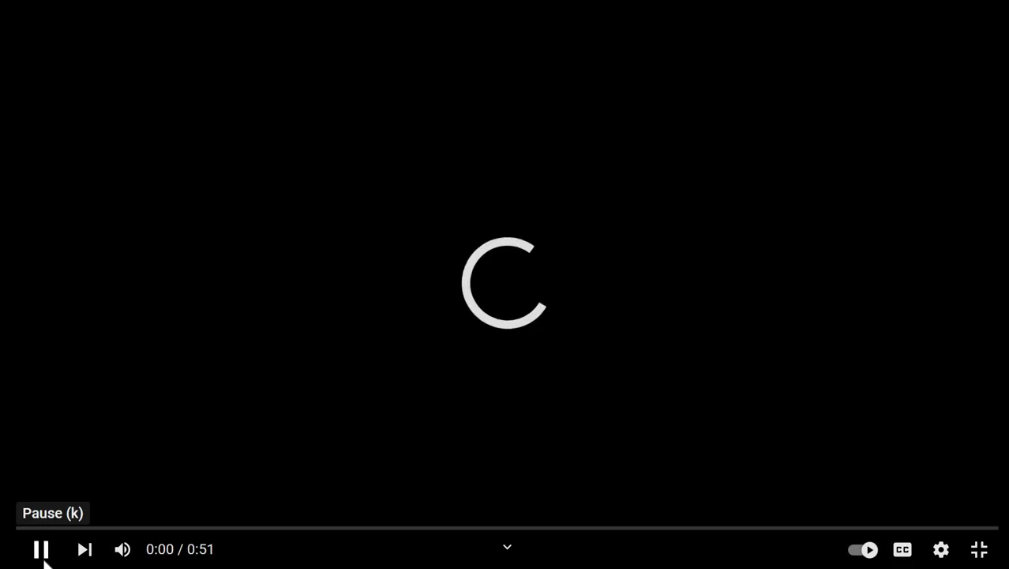
left_click(40, 552)
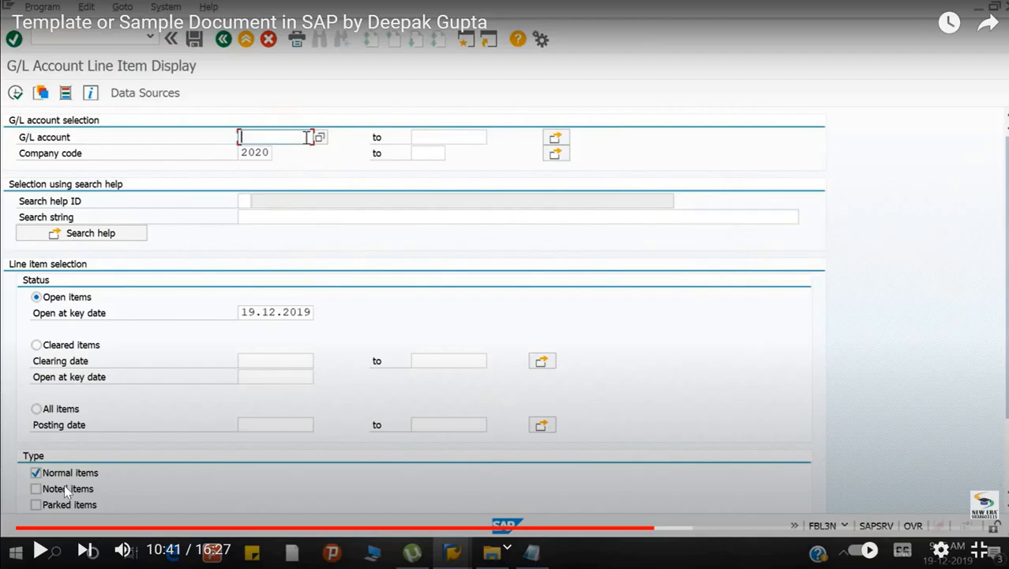
Run the FBL3N line item display for the commission G/L account in company code 2020 with all items included.
left_click(40, 553)
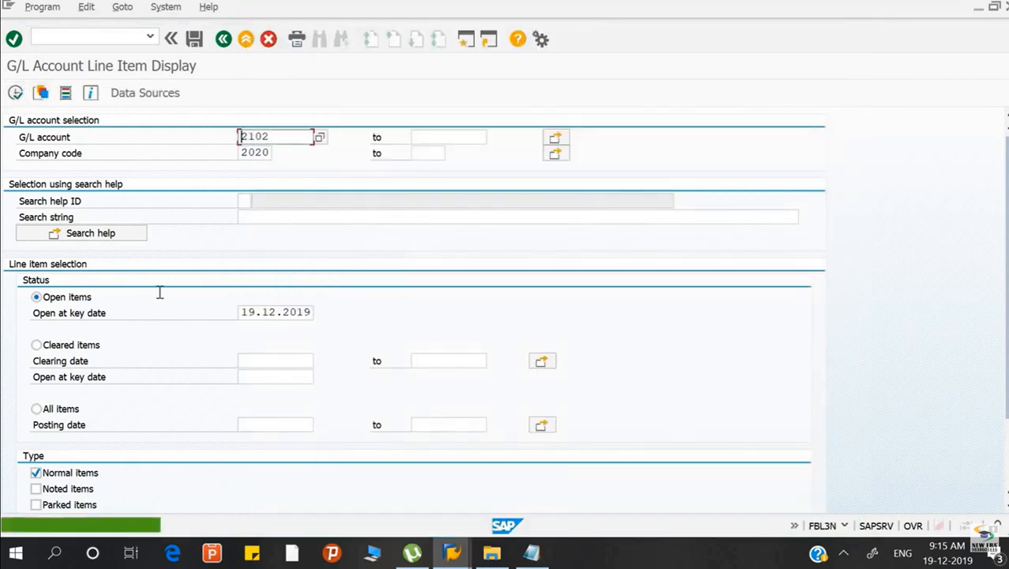
left_click(36, 408)
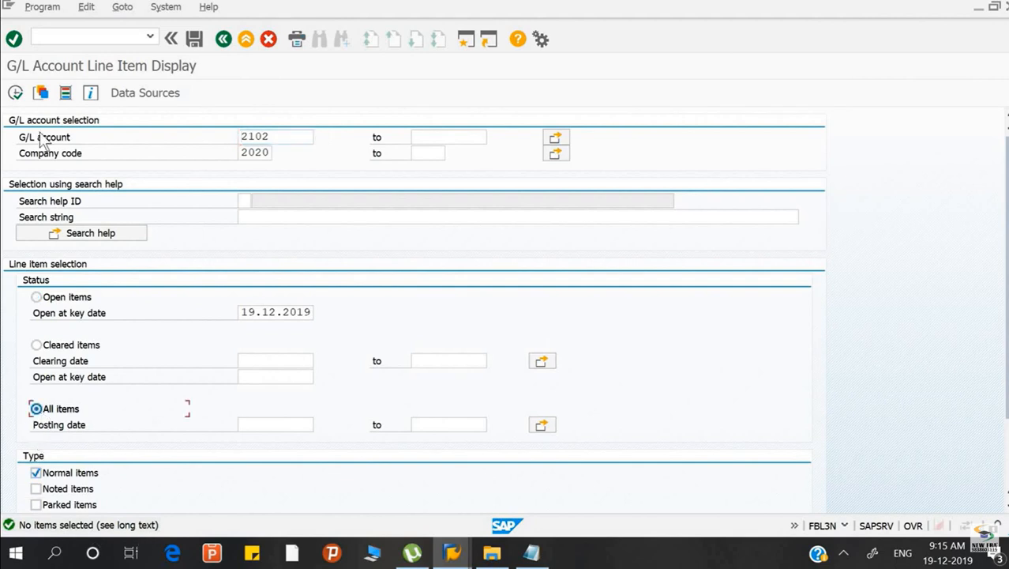
left_click(14, 93)
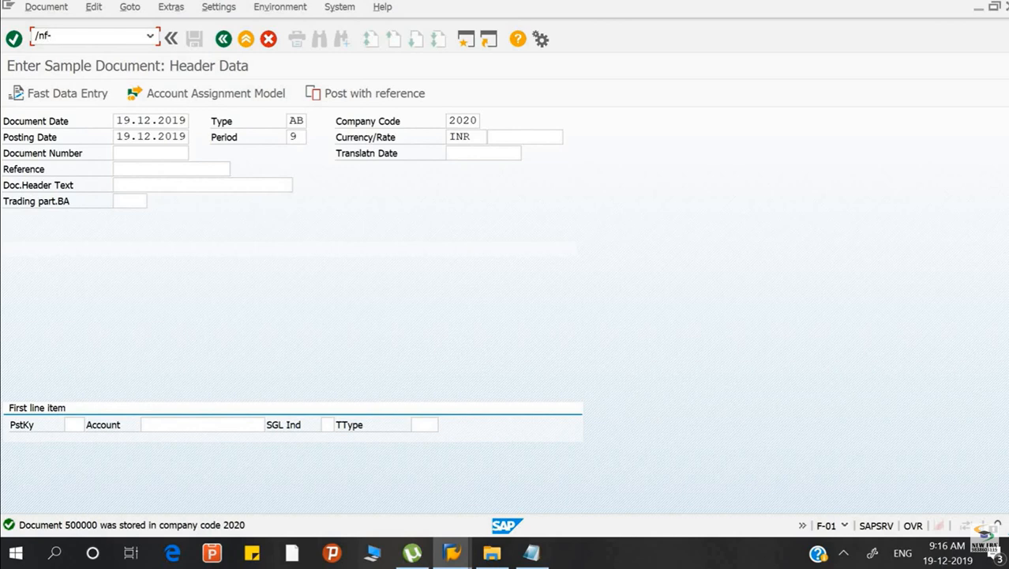
Open F-02, enter the document date 19122019 and copy the sample document number 500000 from the Notepad notes.
key("Return")
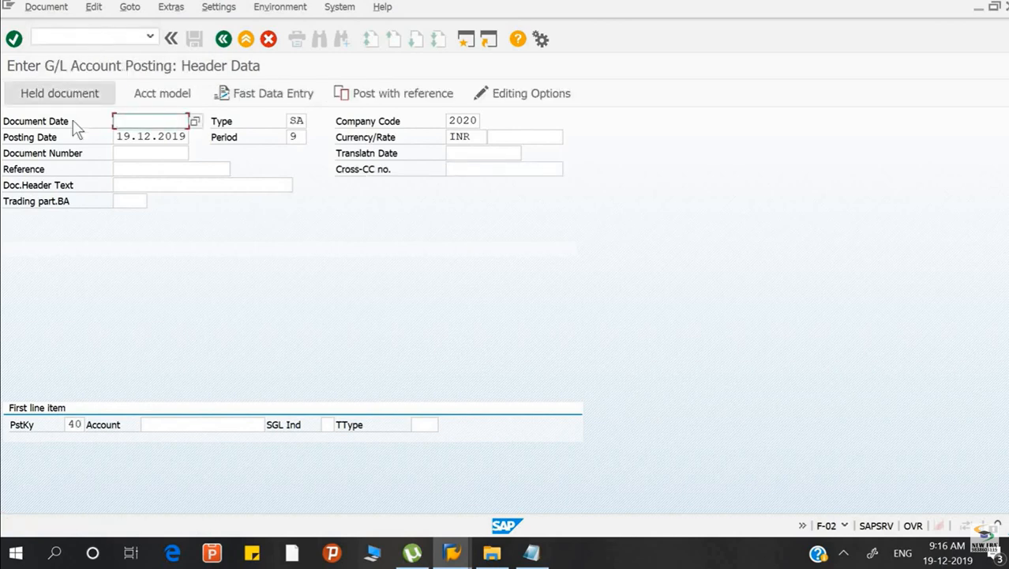
type("19")
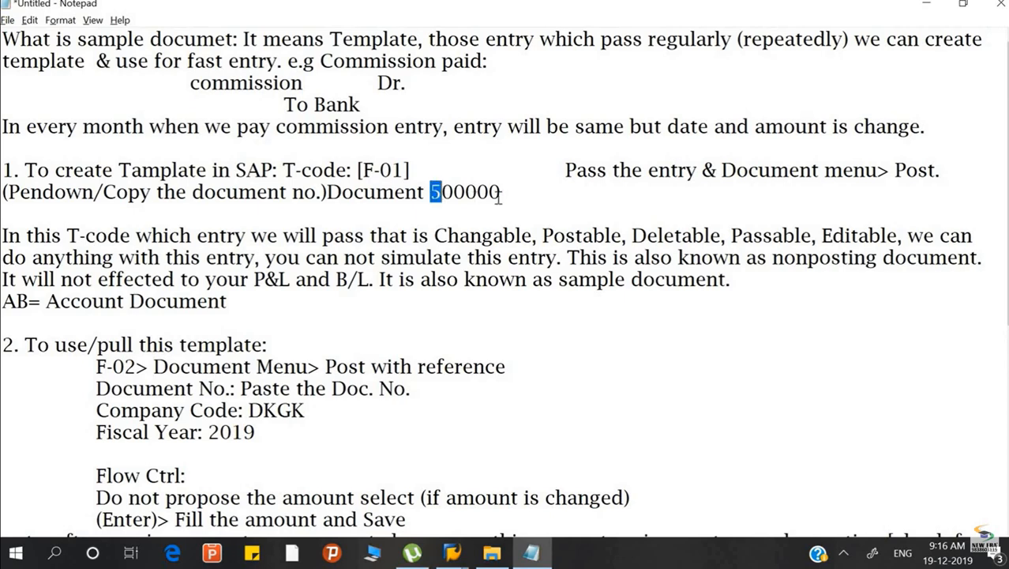
key("shift+Left")
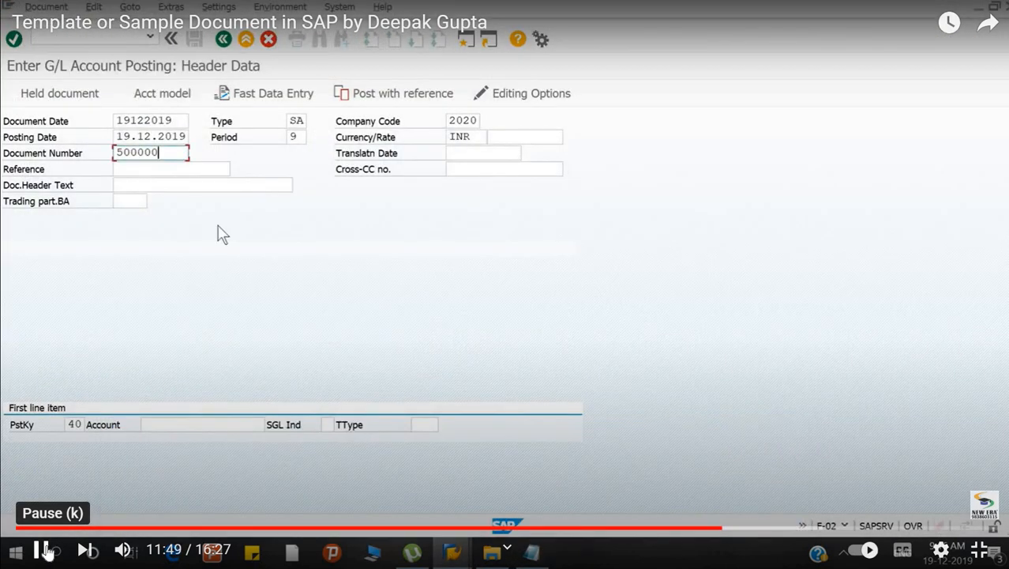
Mute the tutorial and skip it ahead past the Notepad notes on using the template.
left_click(45, 551)
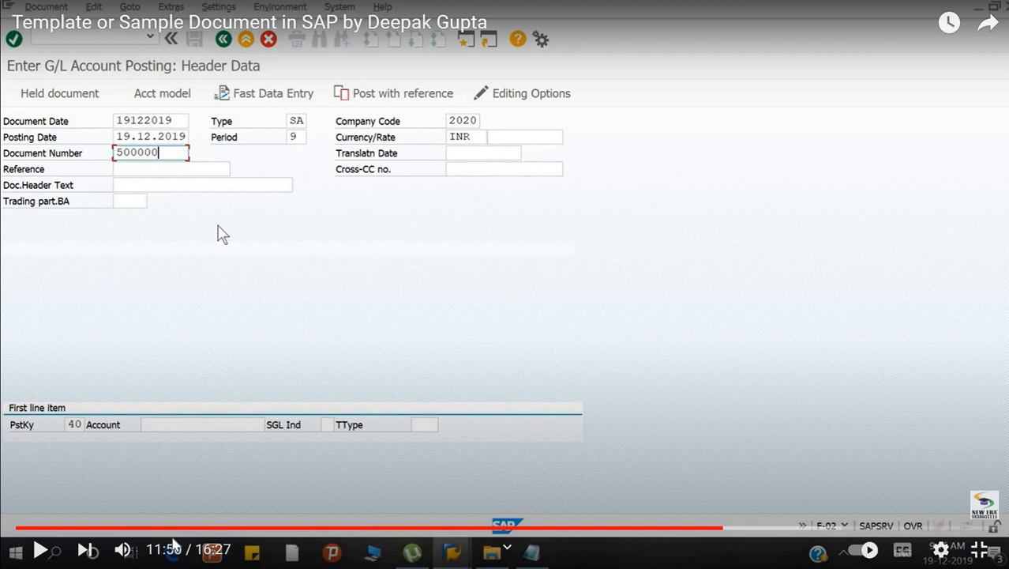
key("m")
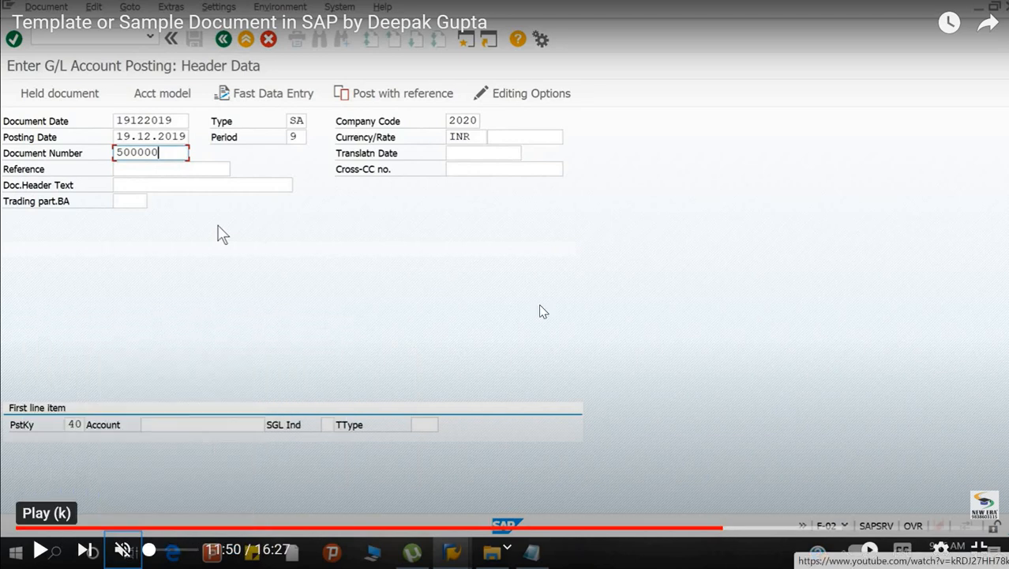
key("k")
key("Right")
key("Right")
key("Right")
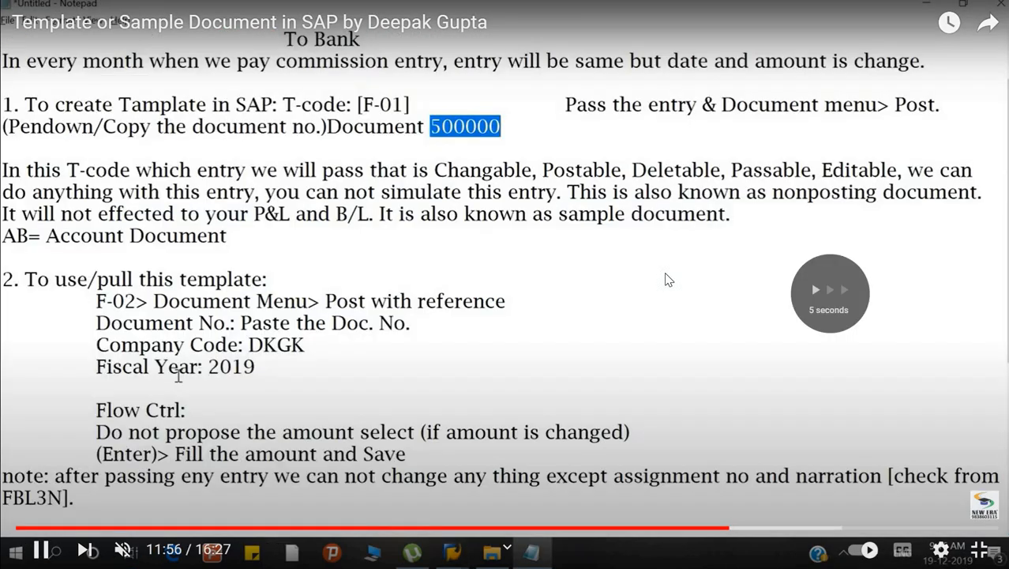
key("Right")
key("Right")
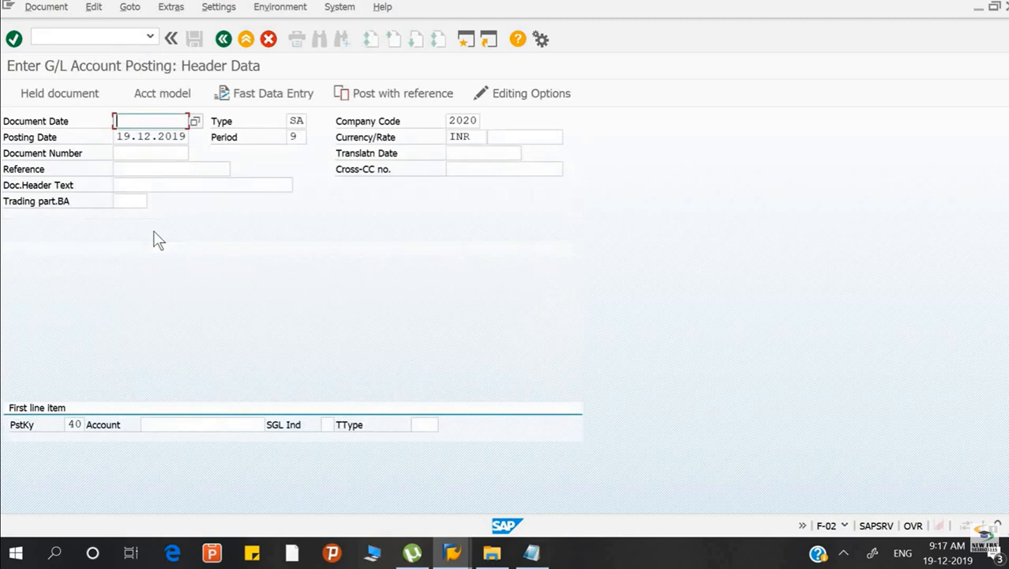
Consult the Notepad template notes and try posting from F-02 with reference to sample document 500000.
key("alt+Tab")
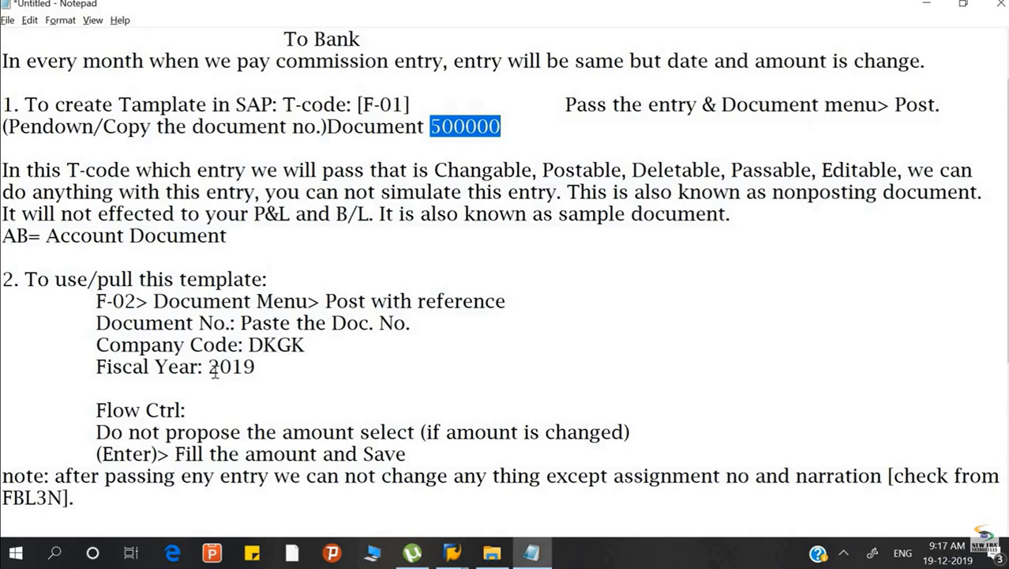
key("alt+Tab")
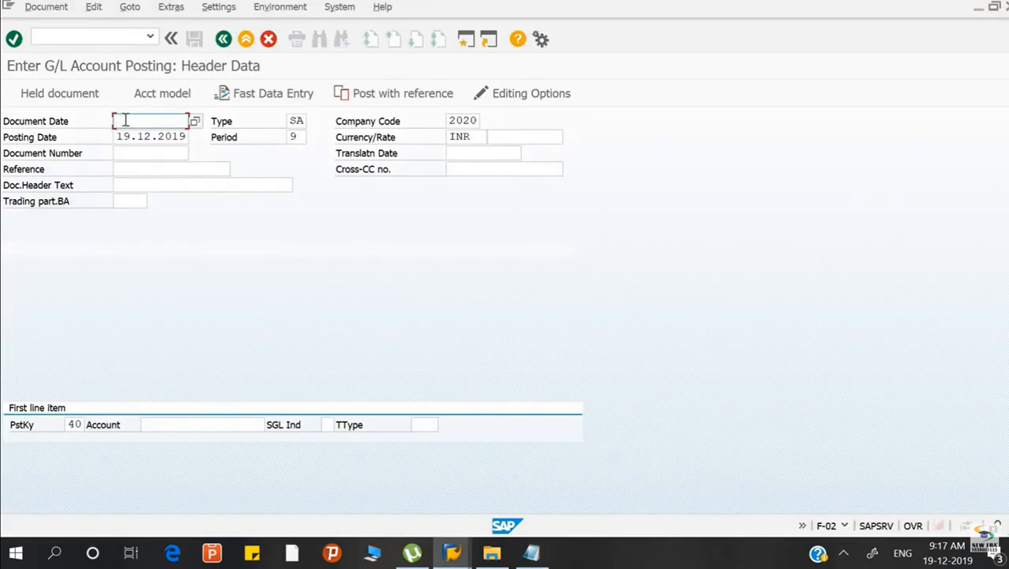
left_click(46, 6)
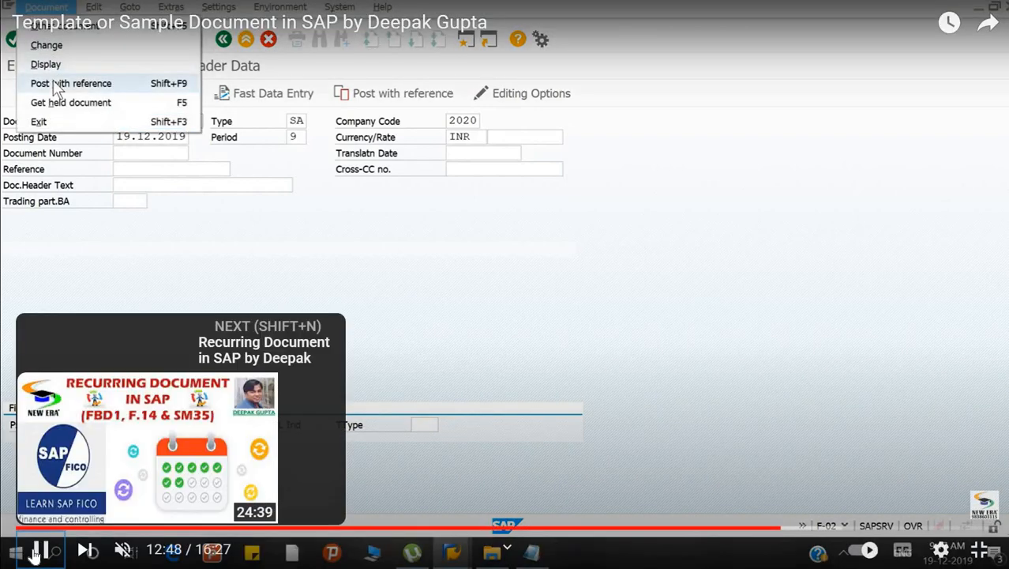
left_click(43, 555)
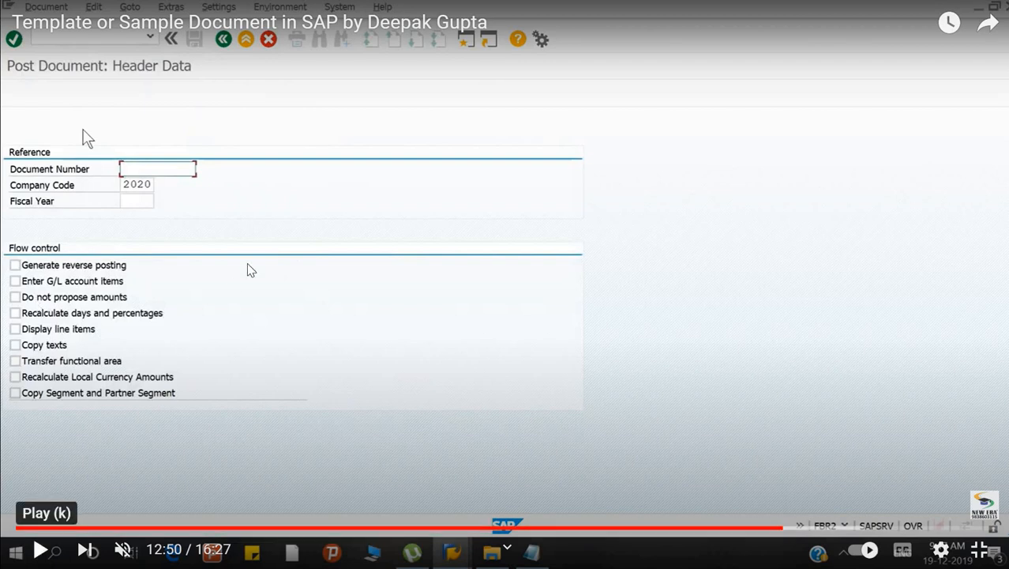
left_click(40, 551)
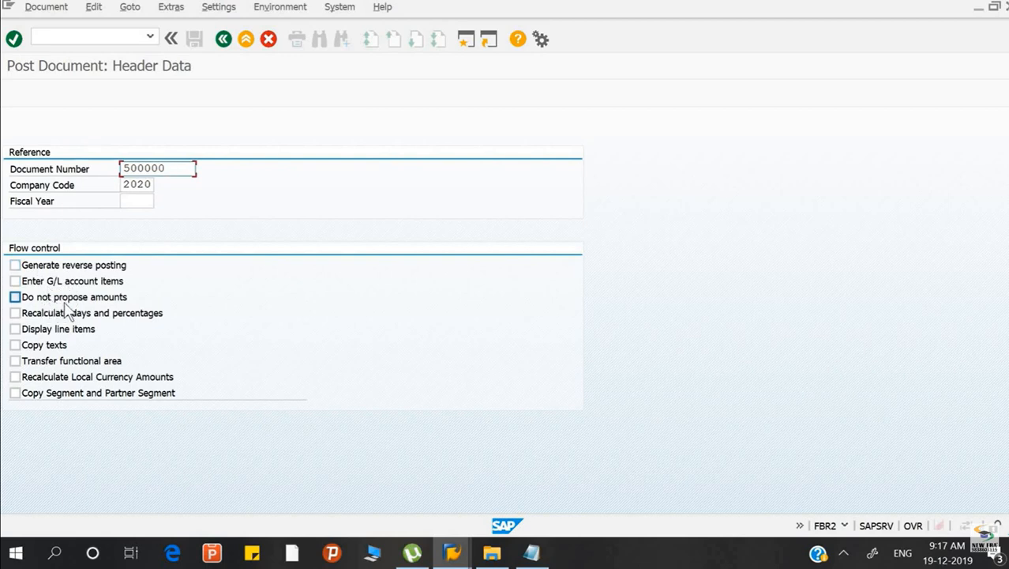
key("alt+Tab")
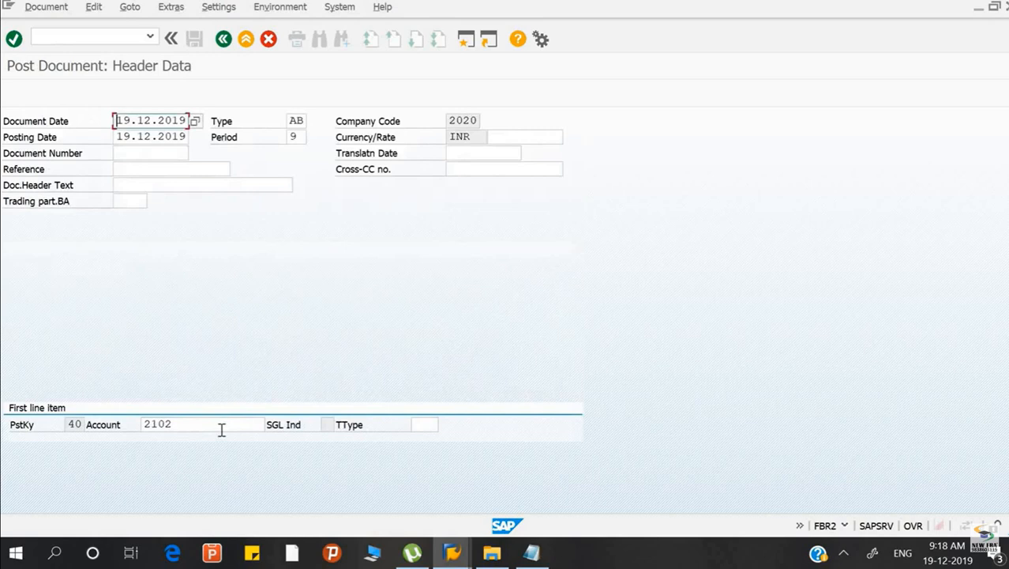
left_click(222, 429)
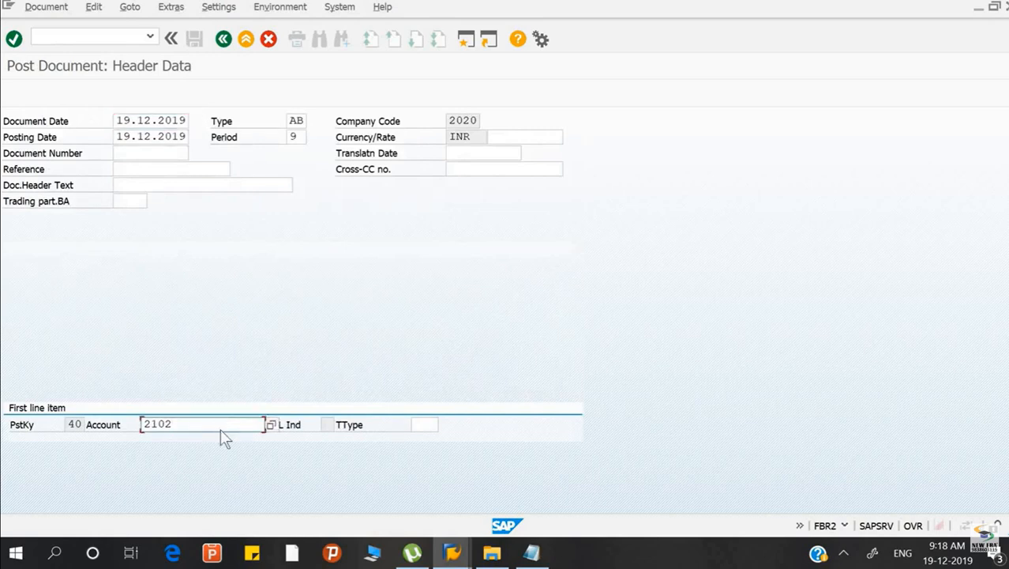
key("Return")
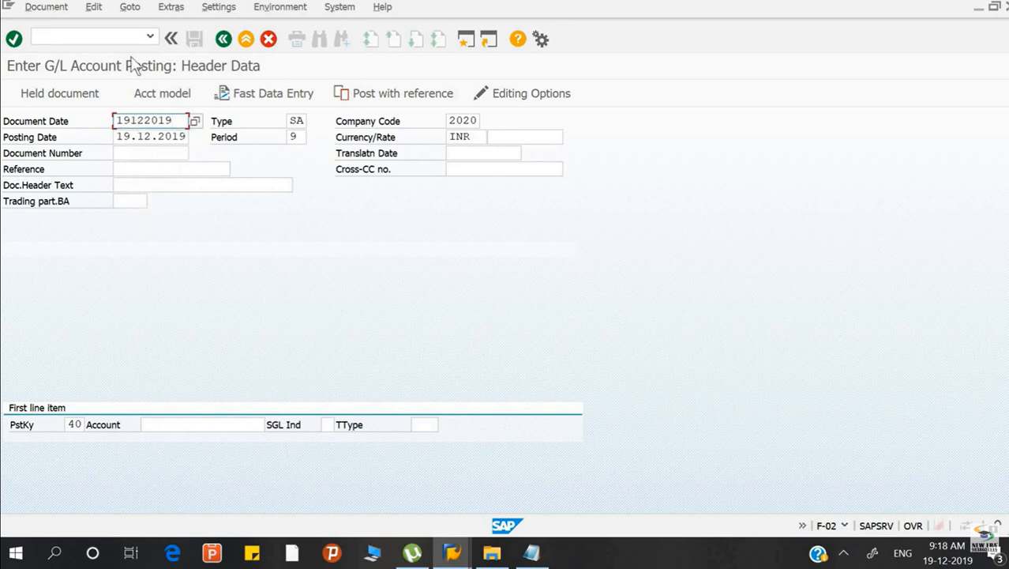
Start a posting with reference from F-02, using document number 500000, company code 2020 and fiscal year 2019.
left_click(62, 15)
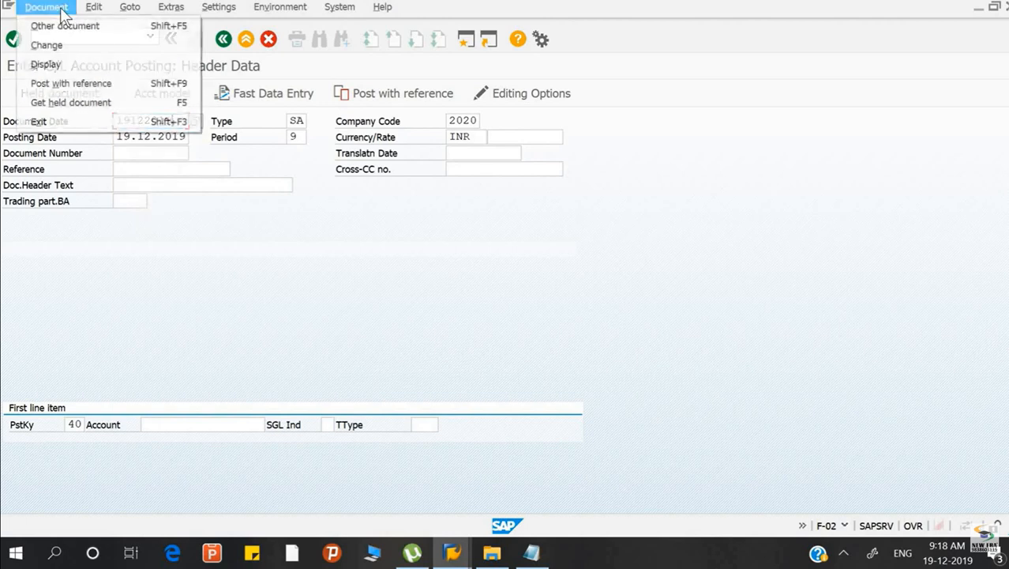
left_click(55, 84)
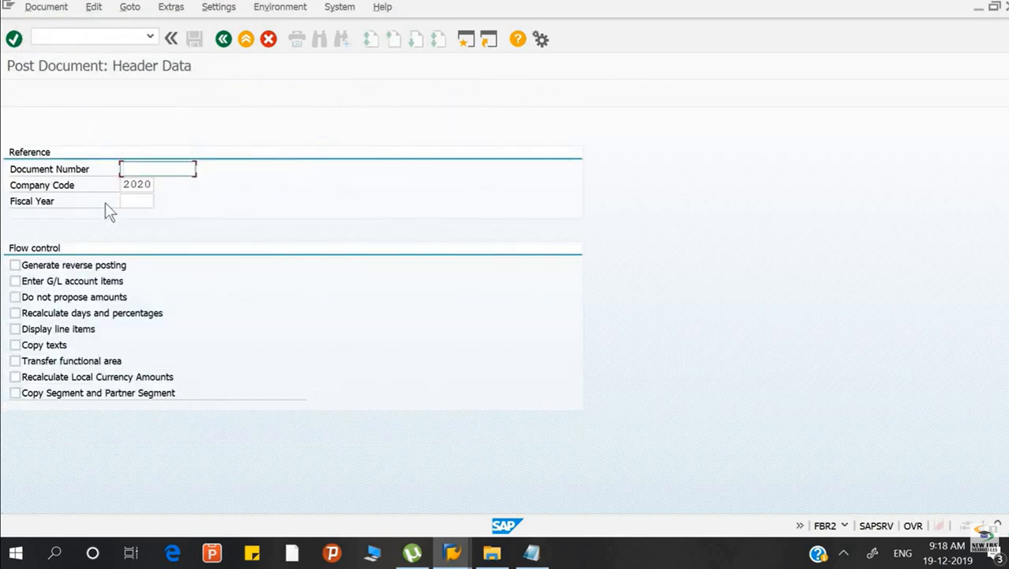
type("500000")
left_click(135, 204)
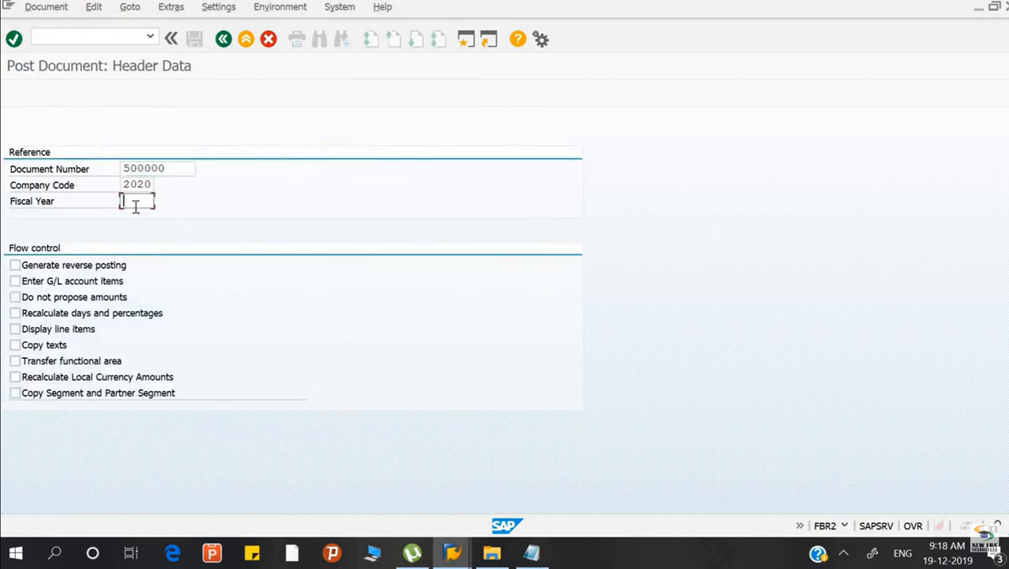
type("2019")
key("Return")
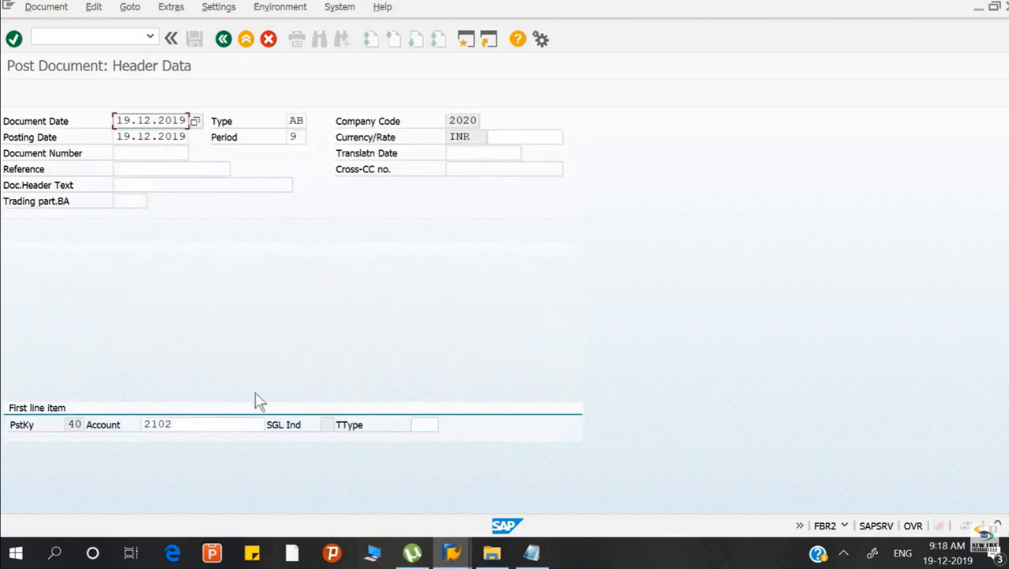
Continue to the line items and enter the amount 21500 for the commission debit and ICICI bank credit.
left_click(222, 424)
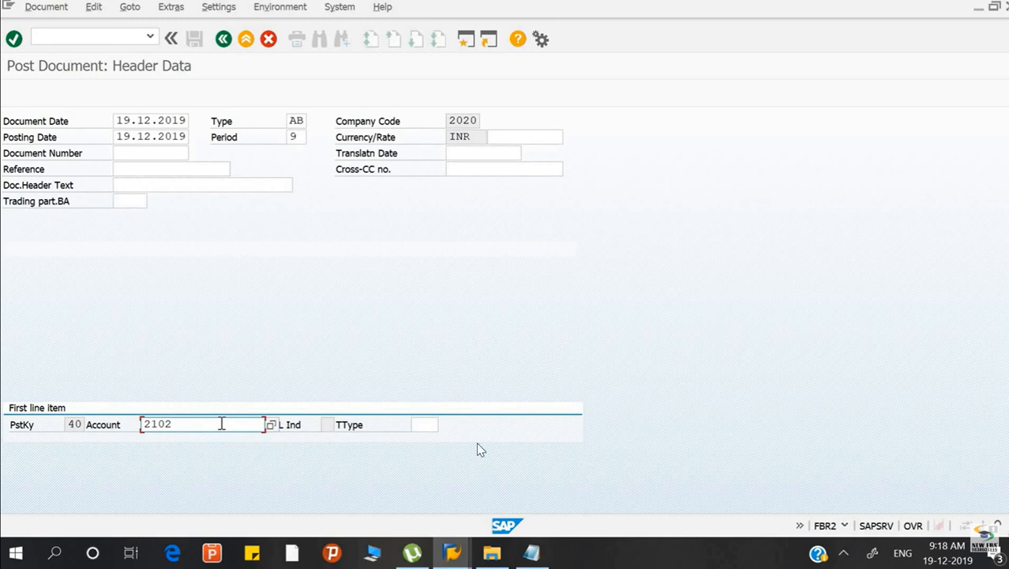
key("Right")
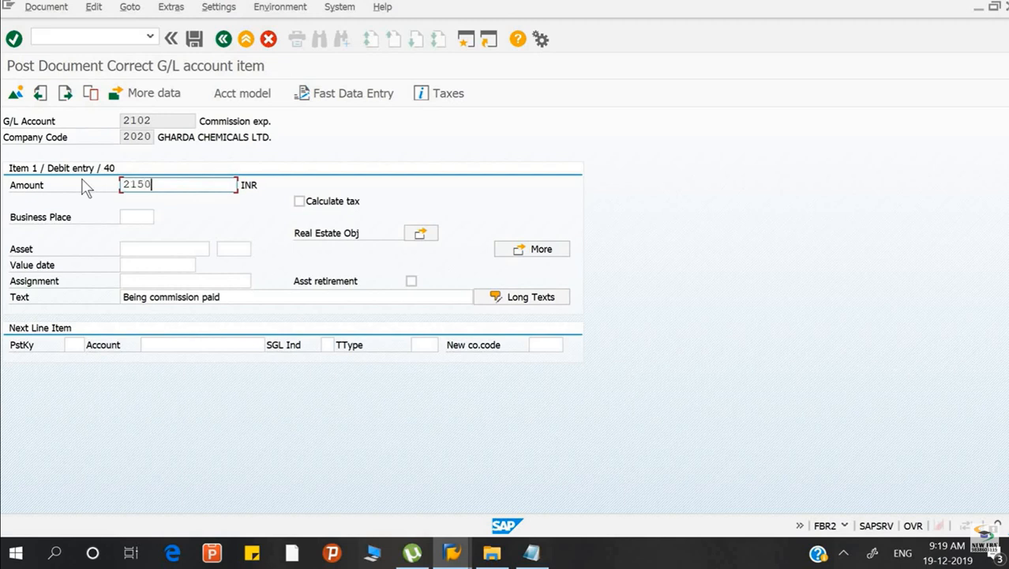
key("Right")
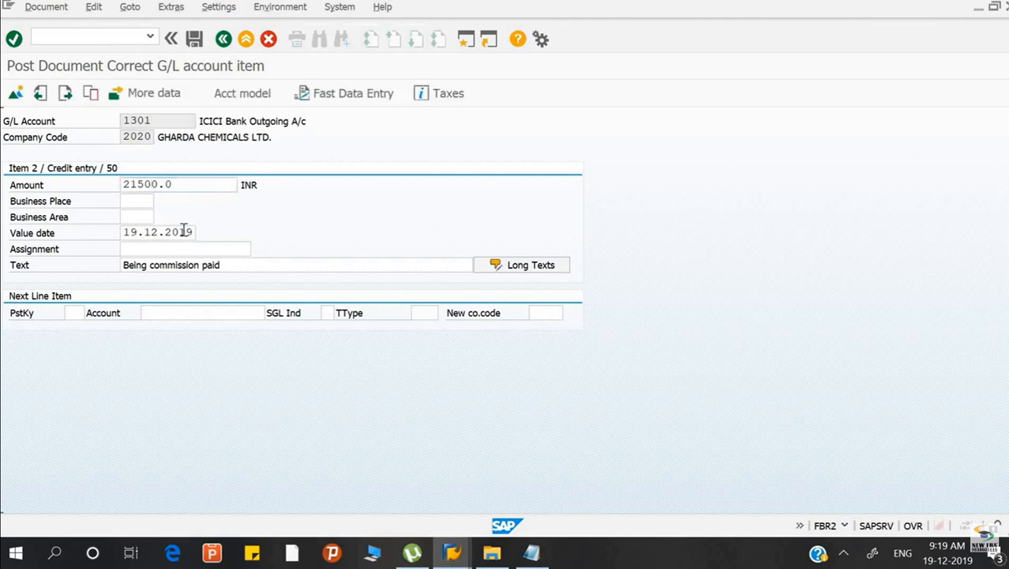
Display the document overview, post the commission document and acknowledge the posting message.
left_click(16, 93)
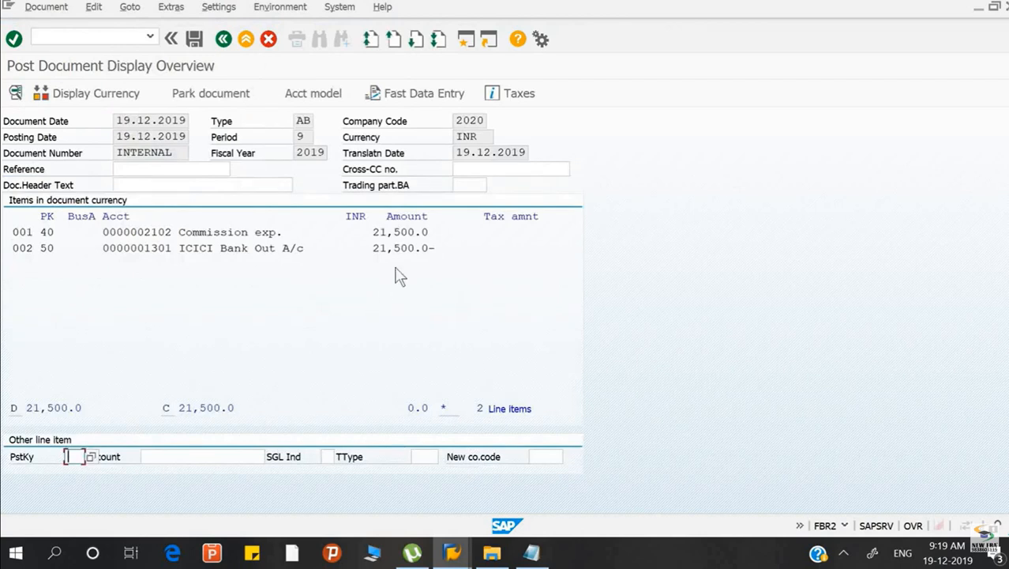
left_click(196, 39)
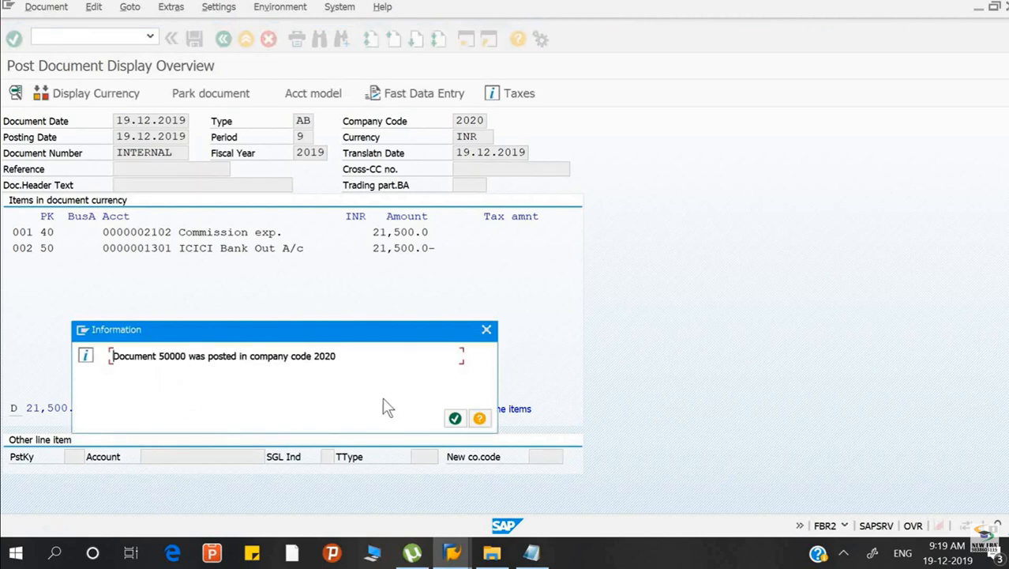
left_click(455, 419)
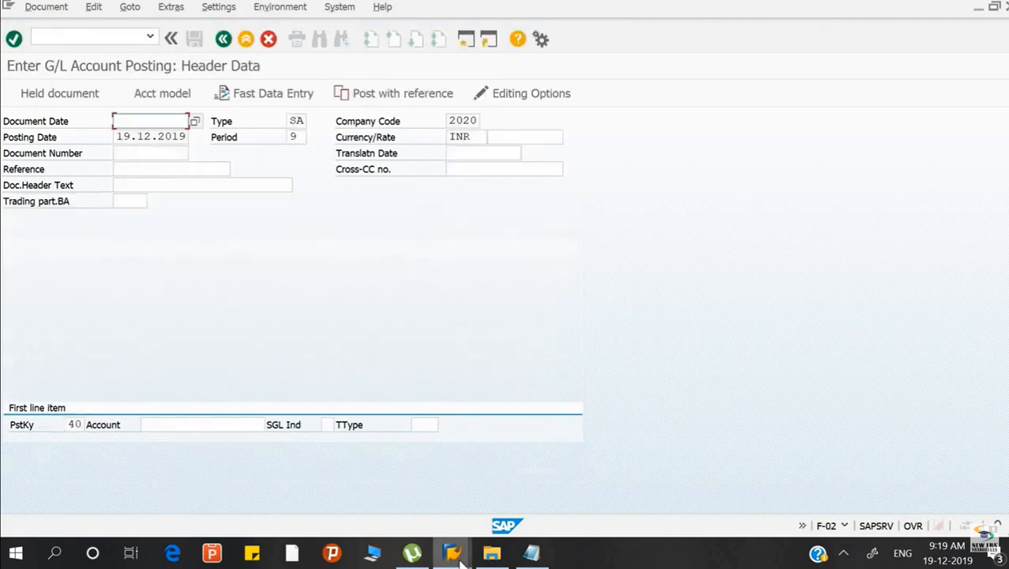
Continue to the G/L Account Line Item Display, pause the tutorial at 15:00 and exit its full-screen view.
mouse_move(461, 559)
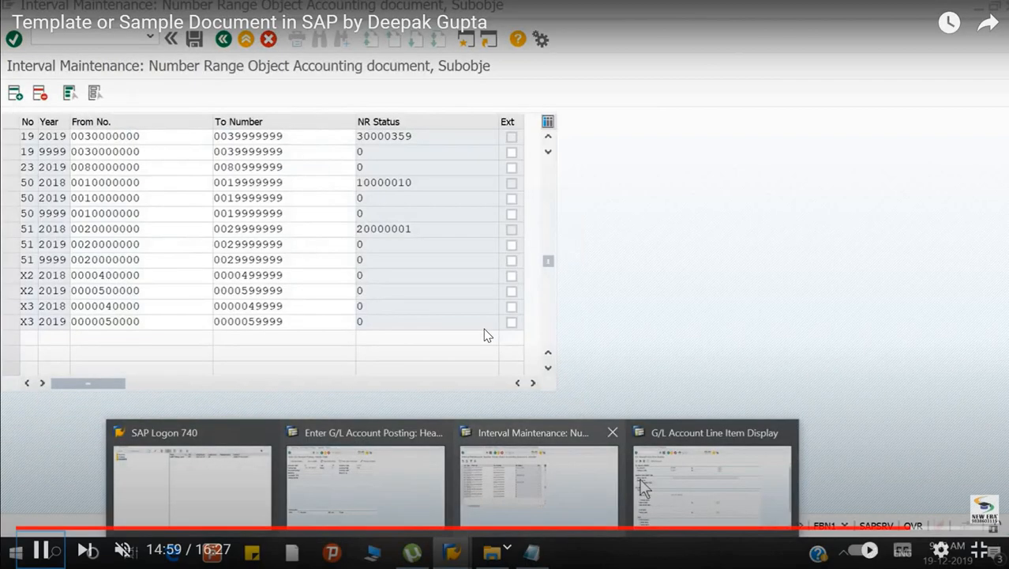
left_click(487, 337)
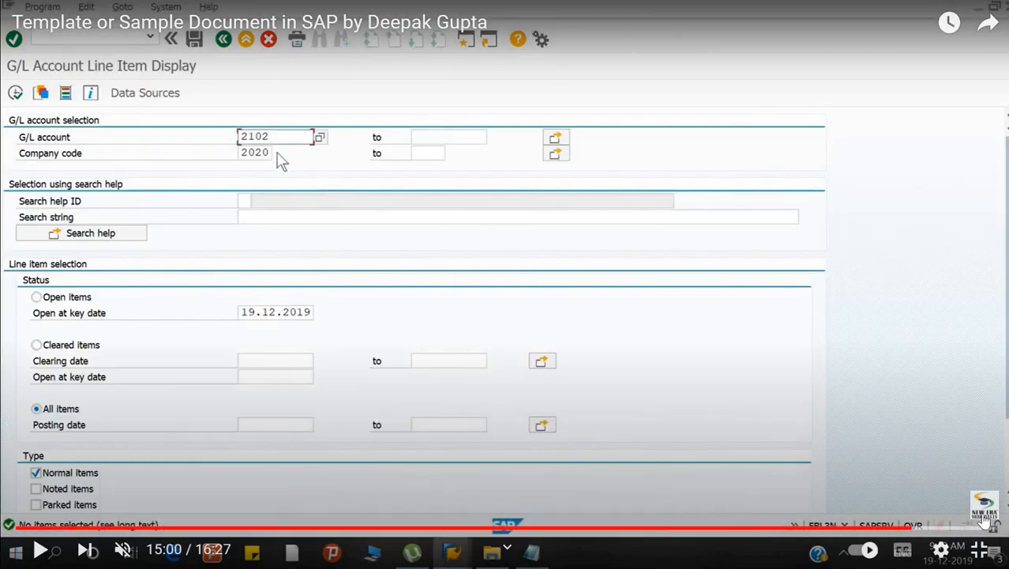
left_click(983, 550)
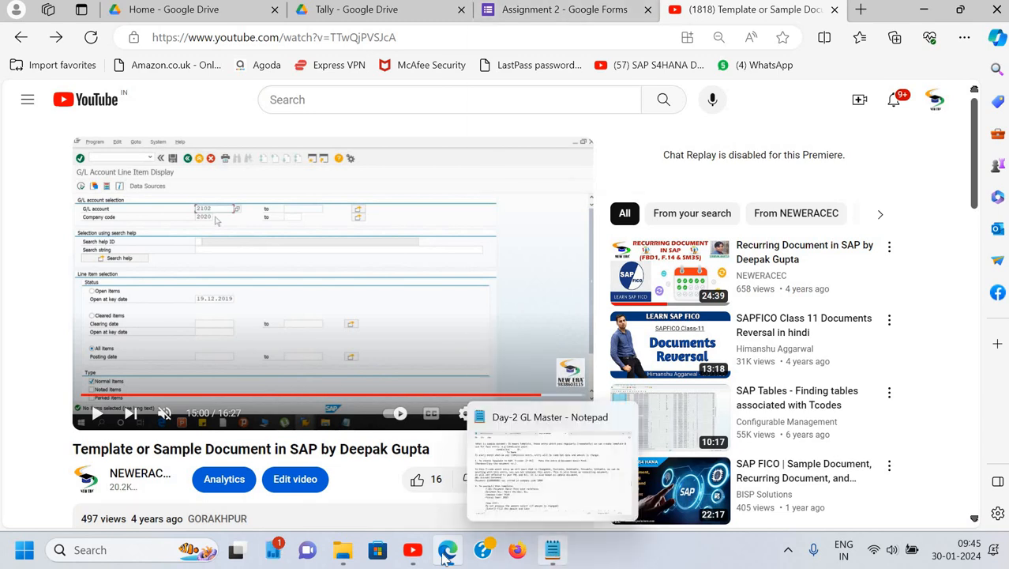
mouse_move(447, 556)
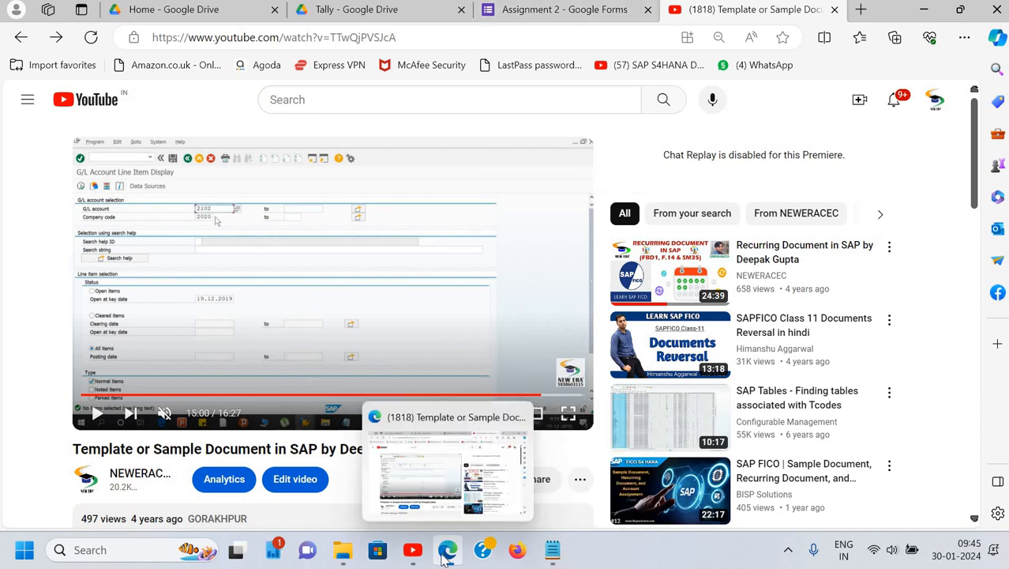
Switch to the Day-2 GL Master notes in Notepad and review the FBD1 recurring entry section, including month-end and year-end activities.
left_click(556, 552)
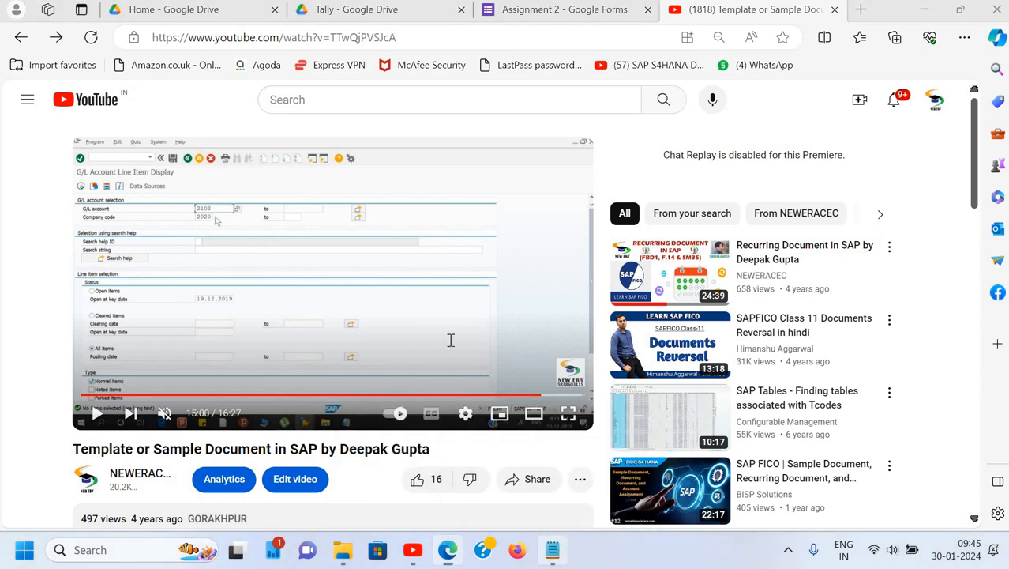
scroll(450, 340, "down", 9)
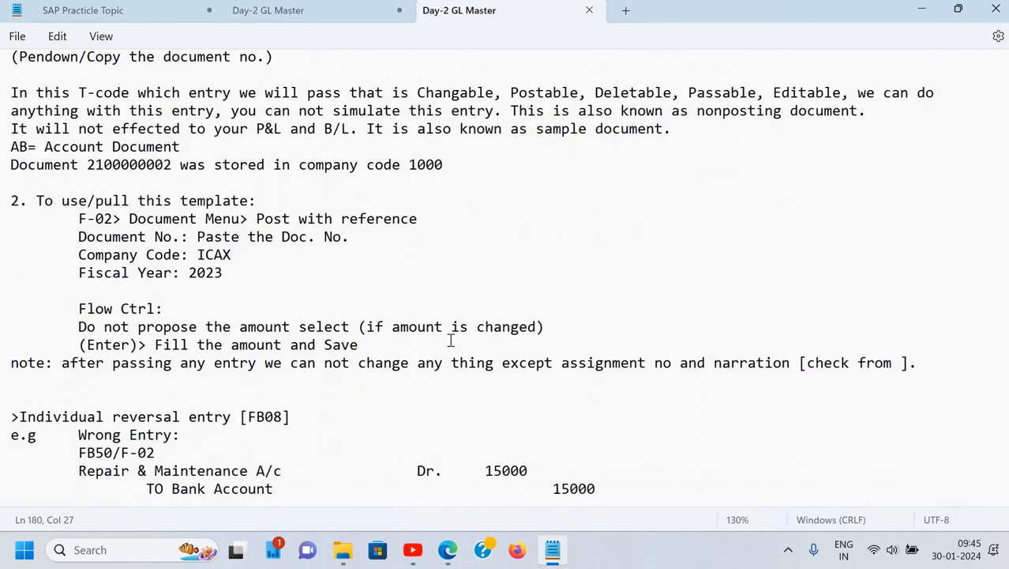
scroll(450, 339, "down", 4)
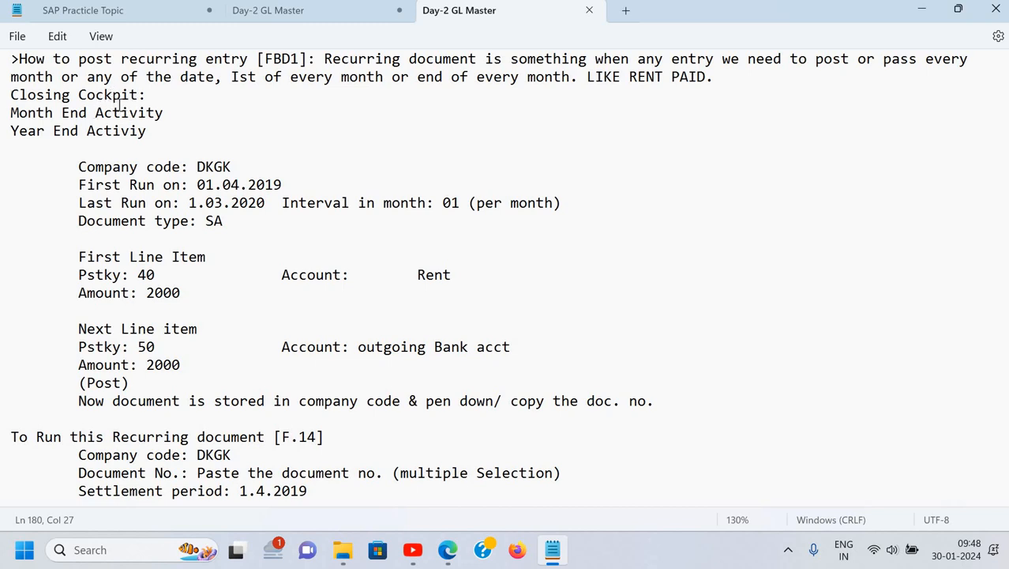
left_click(4, 118)
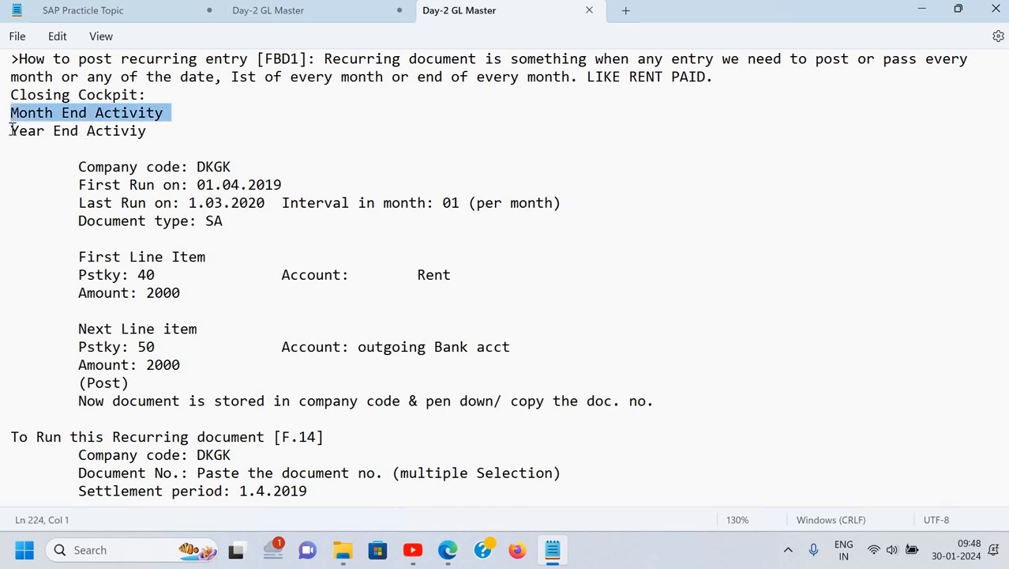
left_click(4, 136)
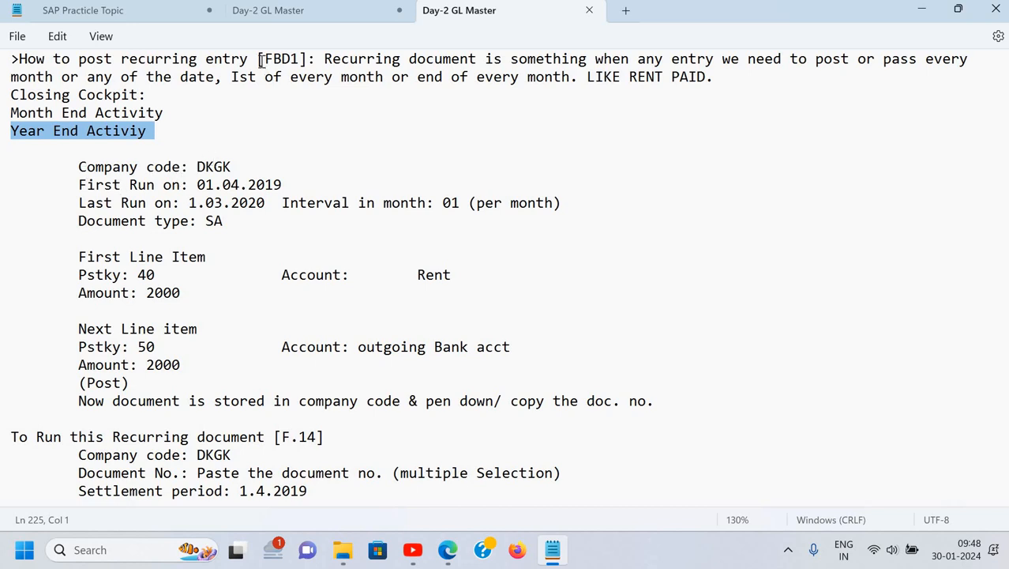
left_click_drag(266, 60, 295, 60)
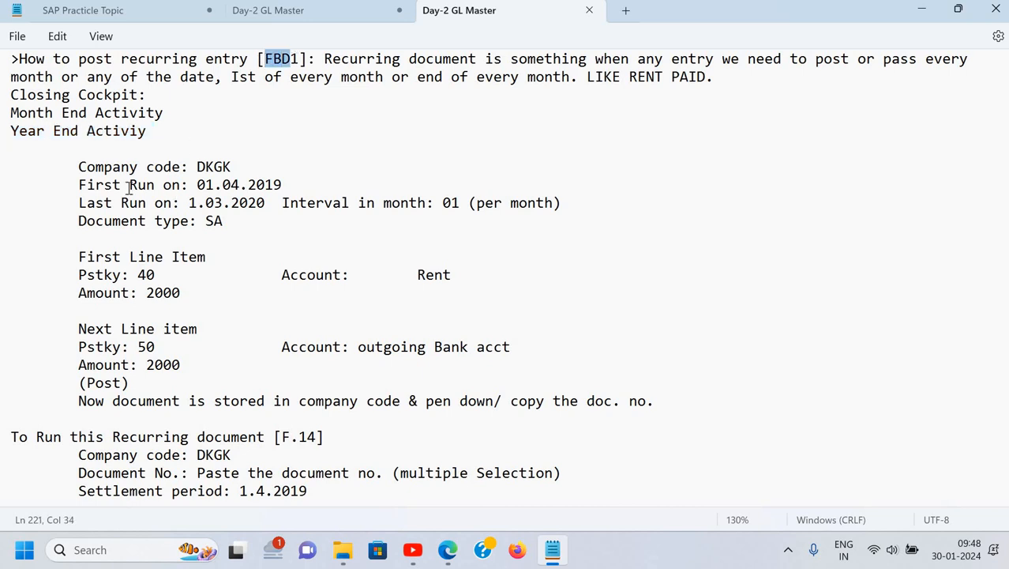
Change the First Run on date in the FBD1 recurring entry notes to 30.04.2019.
left_click(170, 185)
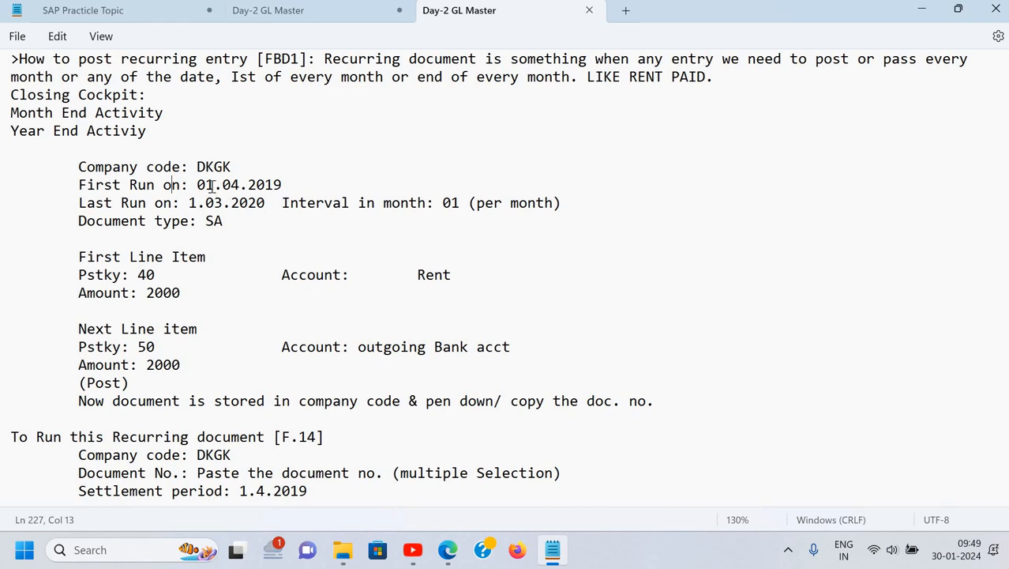
key("Right")
key("Right")
key("Right")
key("Right")
key("Right")
key("BackSpace")
key("BackSpace")
type("3")
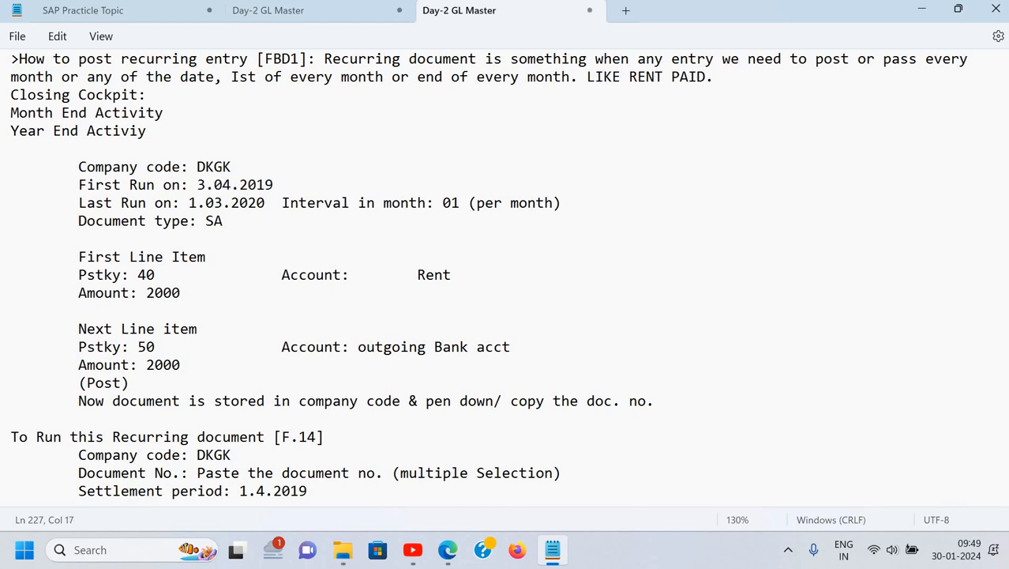
type("0")
Change the Last Run on date in the recurring entry notes to 30.03.2020.
key("Down")
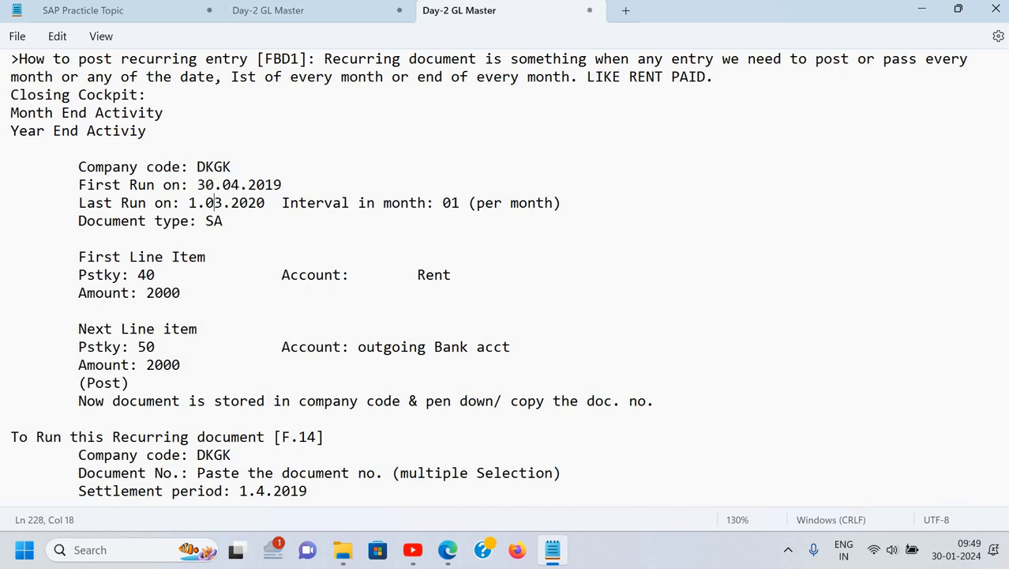
key("Left")
key("Left")
key("Left")
key("Right")
key("BackSpace")
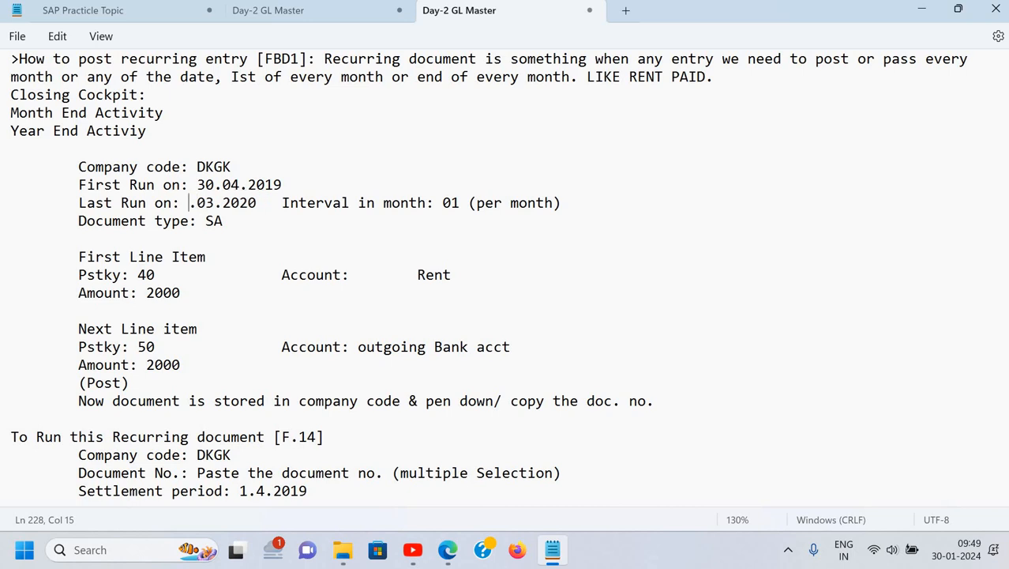
type("30")
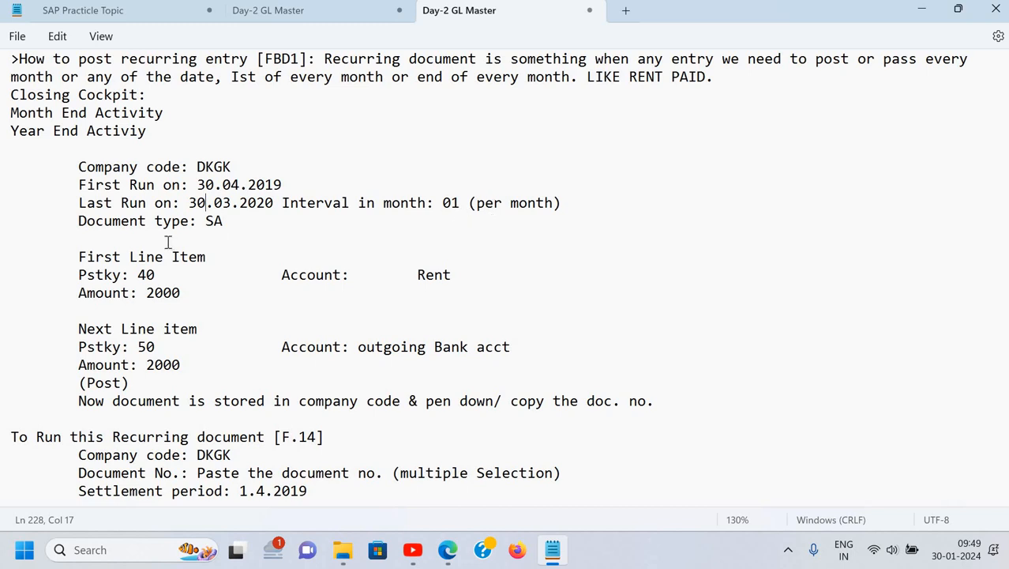
Read through the notes on running the recurring document with F.14 and SM35 and checking it with FBL3N.
left_click(226, 224)
scroll(239, 455, "down", 3)
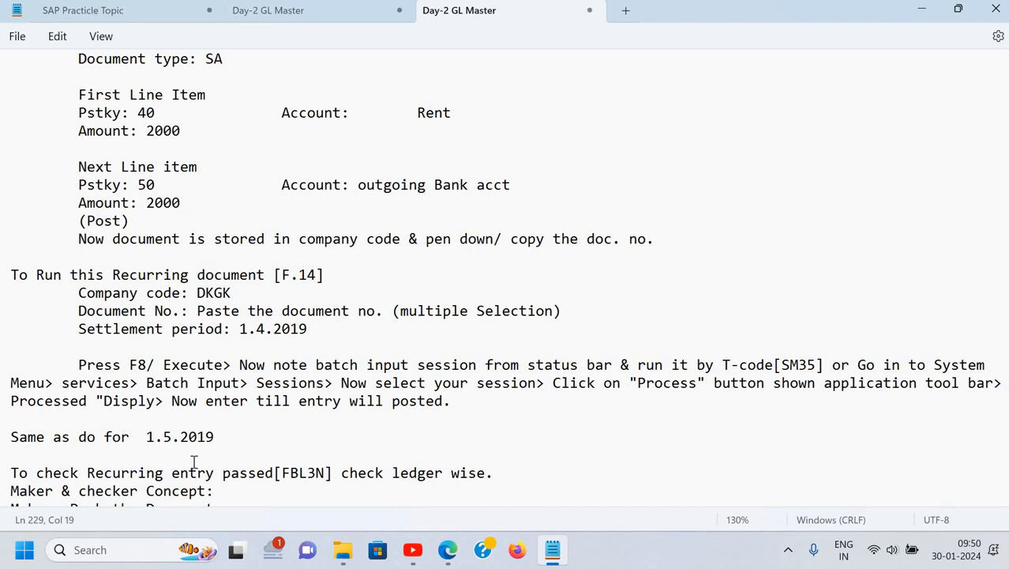
scroll(193, 461, "down", 3)
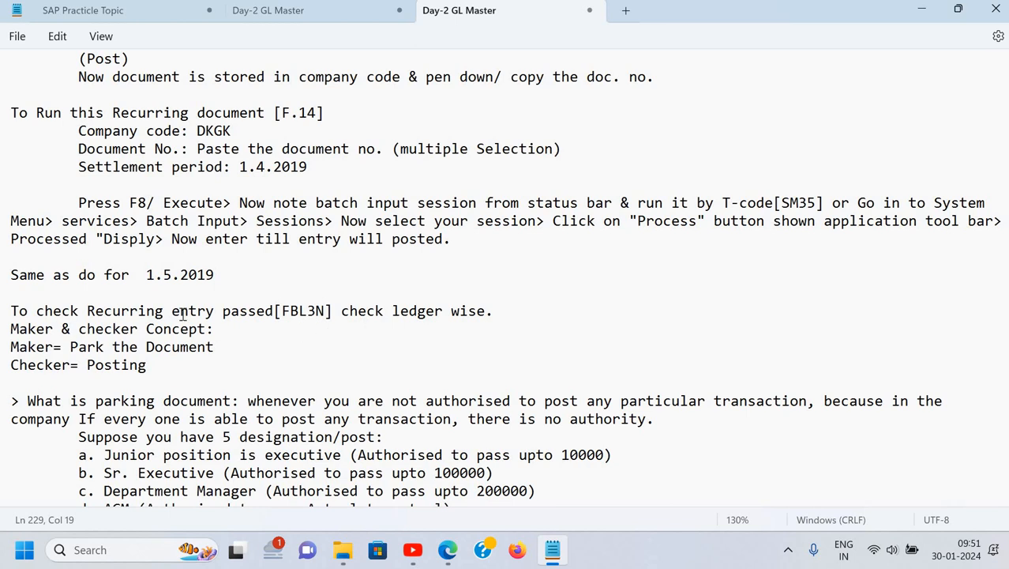
scroll(181, 312, "up", 3)
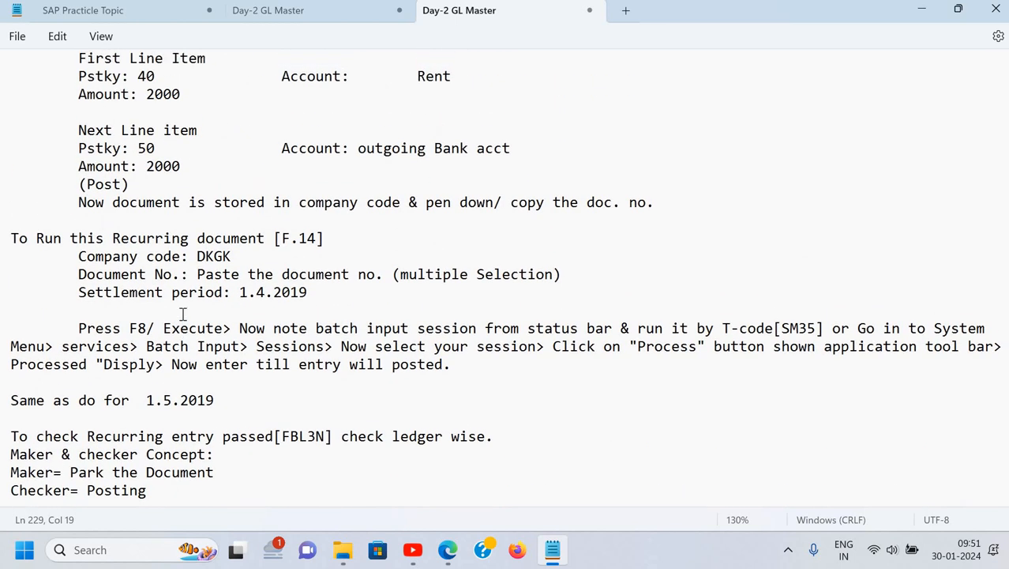
scroll(182, 314, "up", 3)
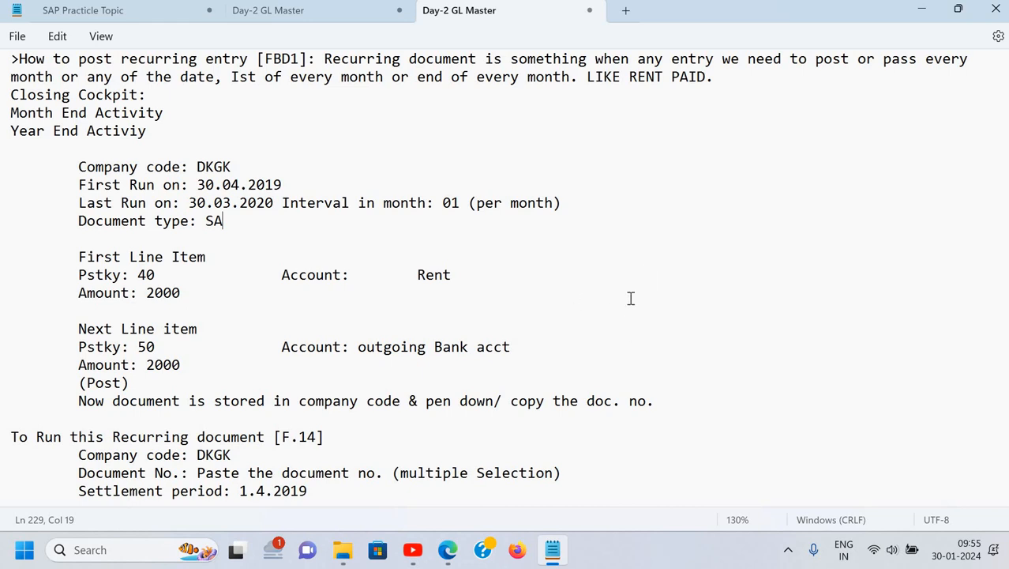
Switch to the desktop, launch SAP Logon and open the EDU_HANA connection.
key("super+d")
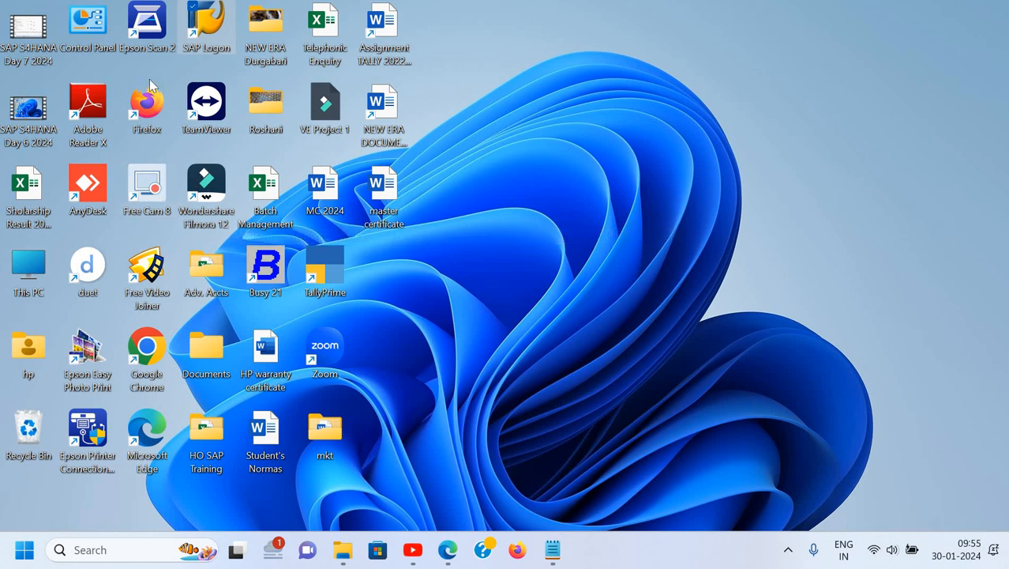
double_click(220, 20)
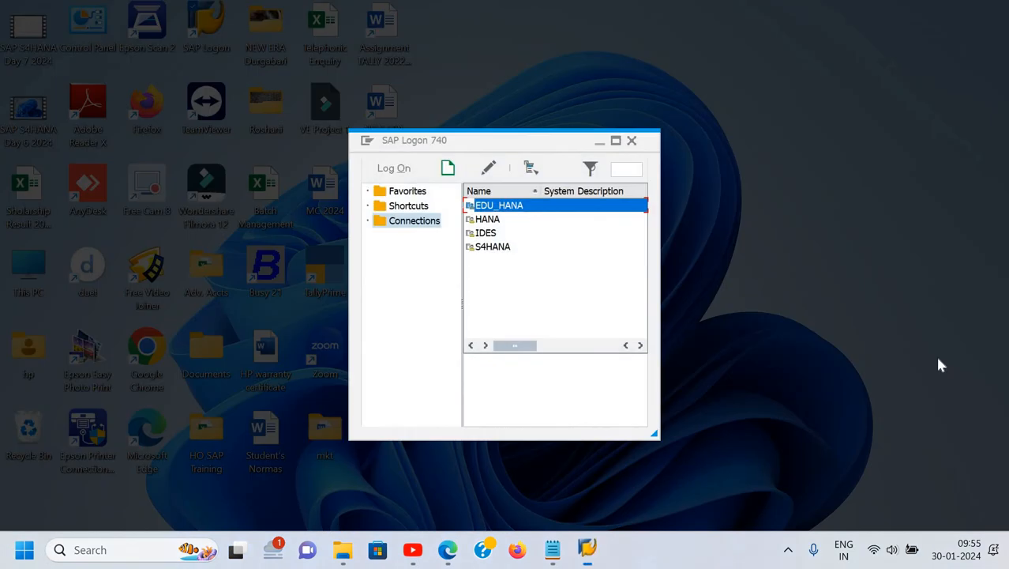
key("Return")
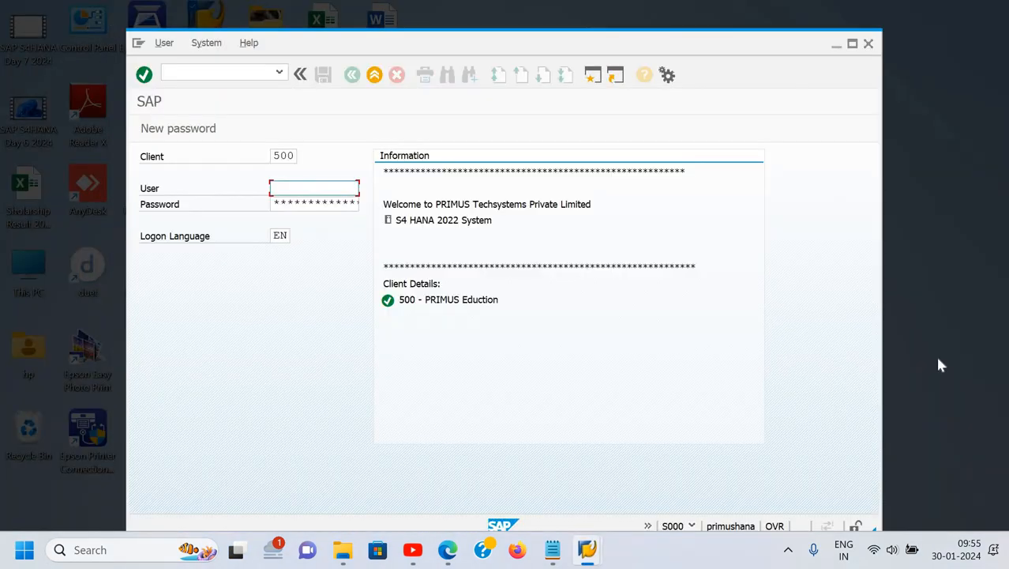
Log on to client 500 by filling in the user ID and the account password.
type("ne")
key("Down")
key("Return")
key("Tab")
type("********")
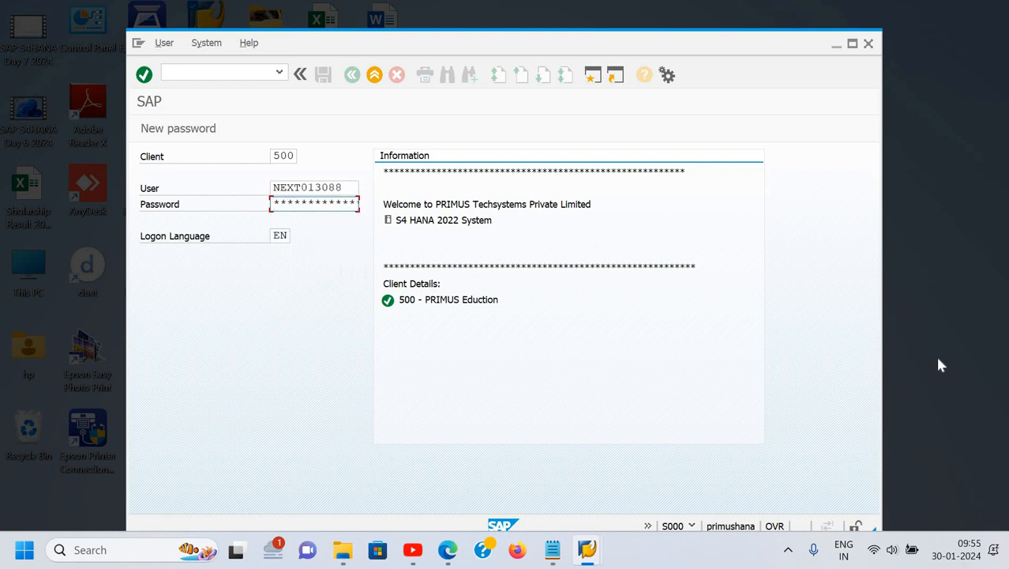
type("**")
key("Return")
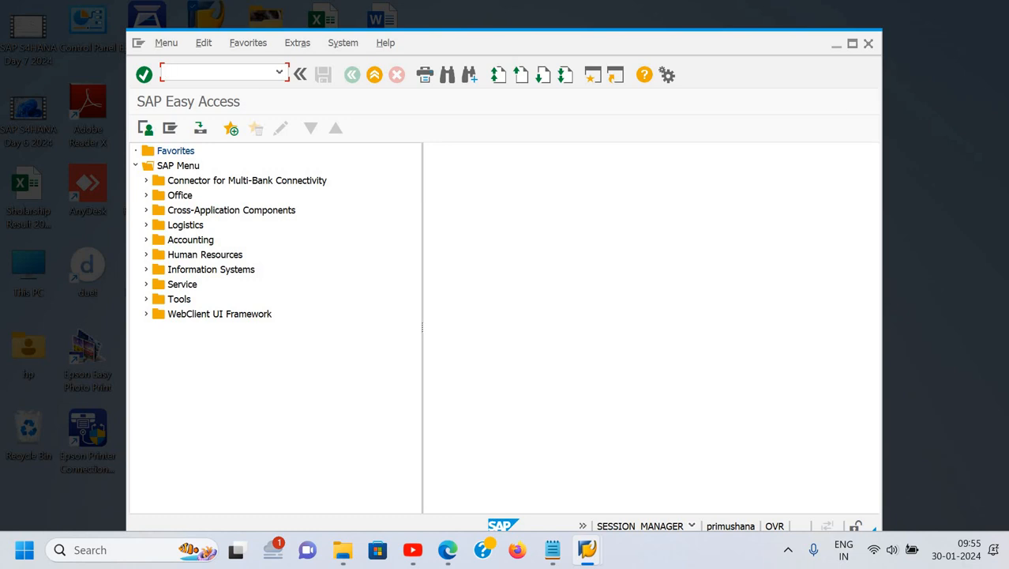
Maximize the SAP window, start transaction FBD1 and enter company code icax for the recurring entry.
left_click(852, 43)
type("fbd1")
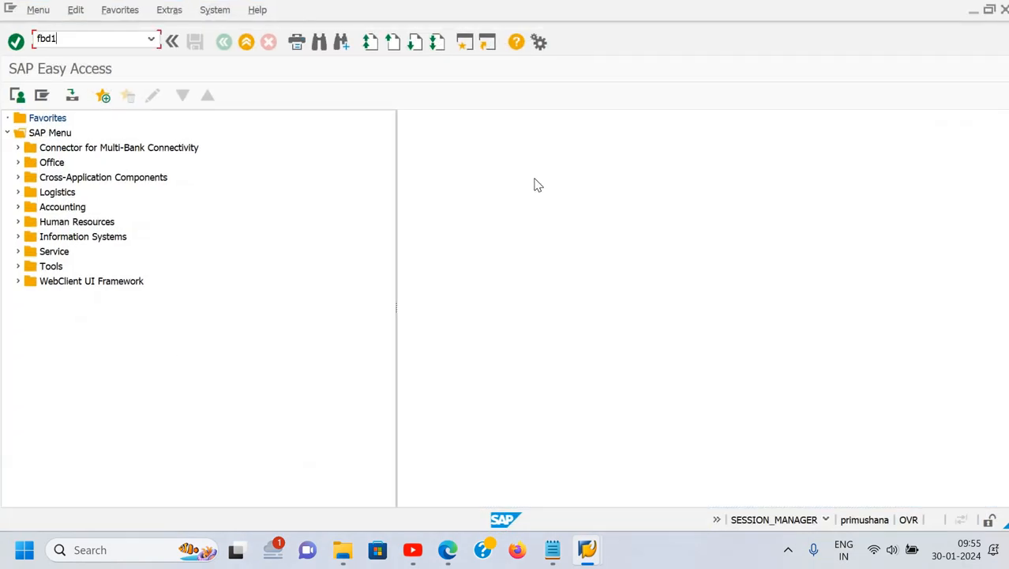
key("Return")
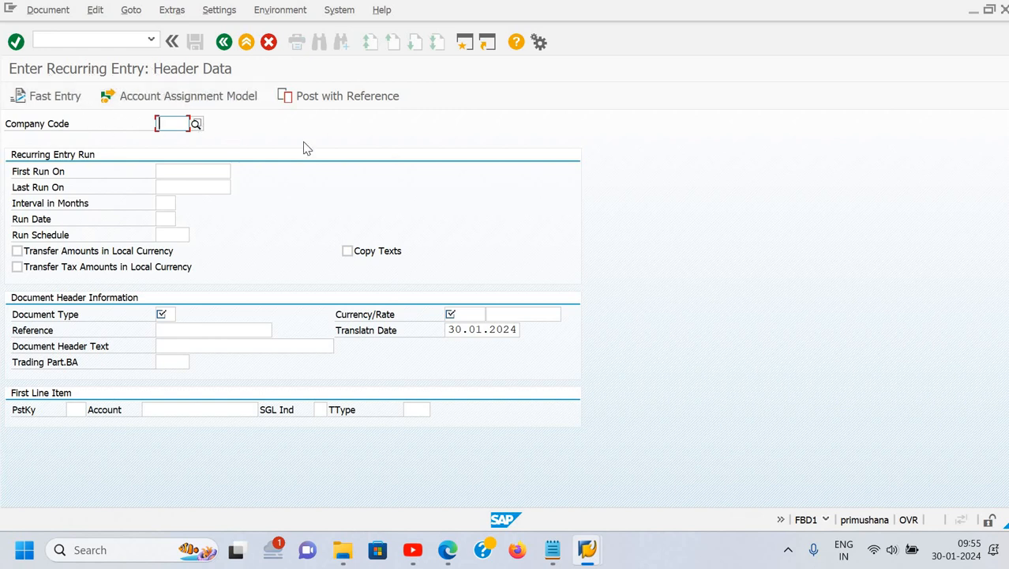
type("ica")
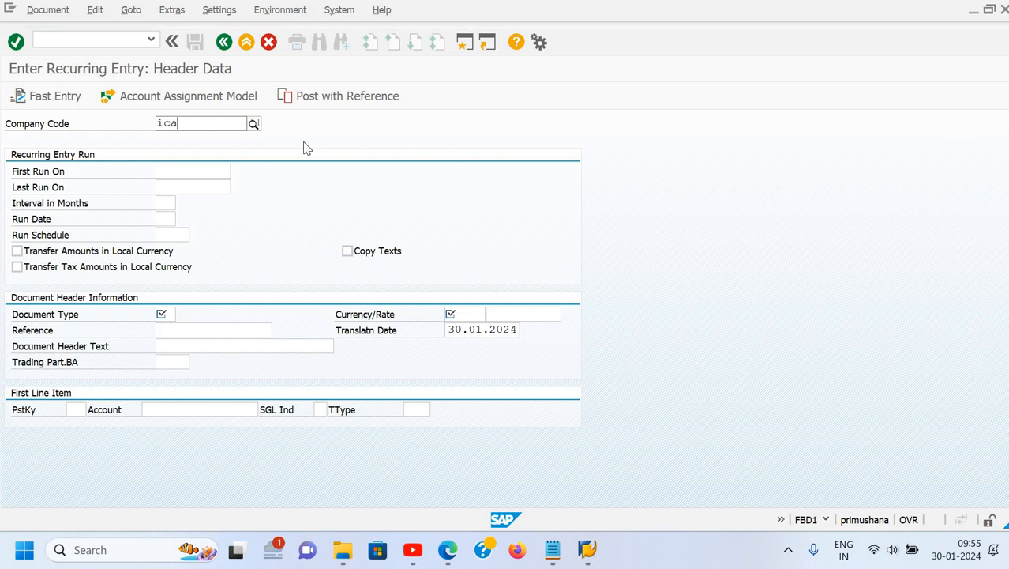
type("x")
key("Return")
Set the recurring entry's first run date to 30.01.2024 and its last run date to 30.03.2024.
left_click(215, 173)
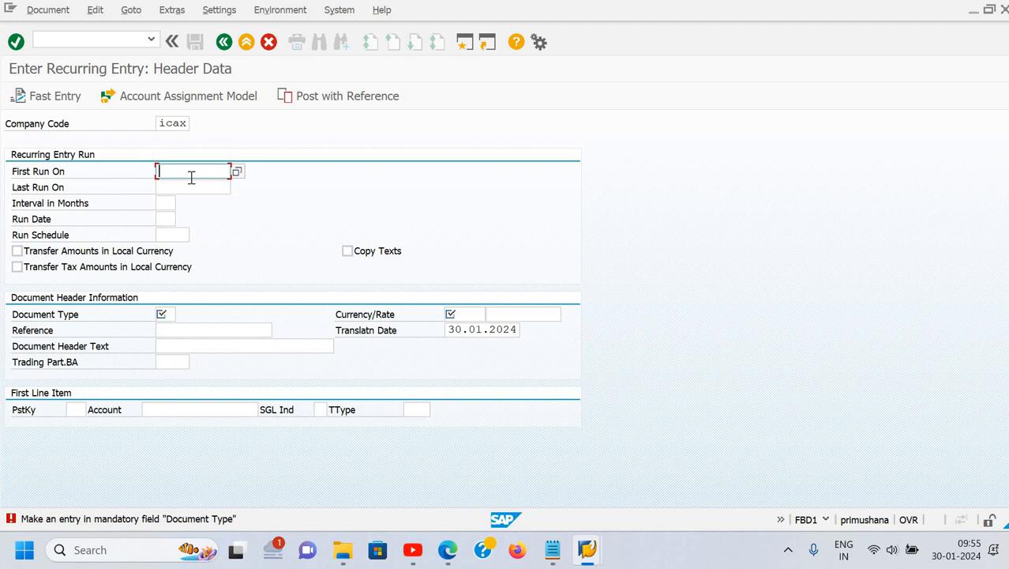
type("30.")
type("1")
type("1.20")
type("24")
left_click(194, 187)
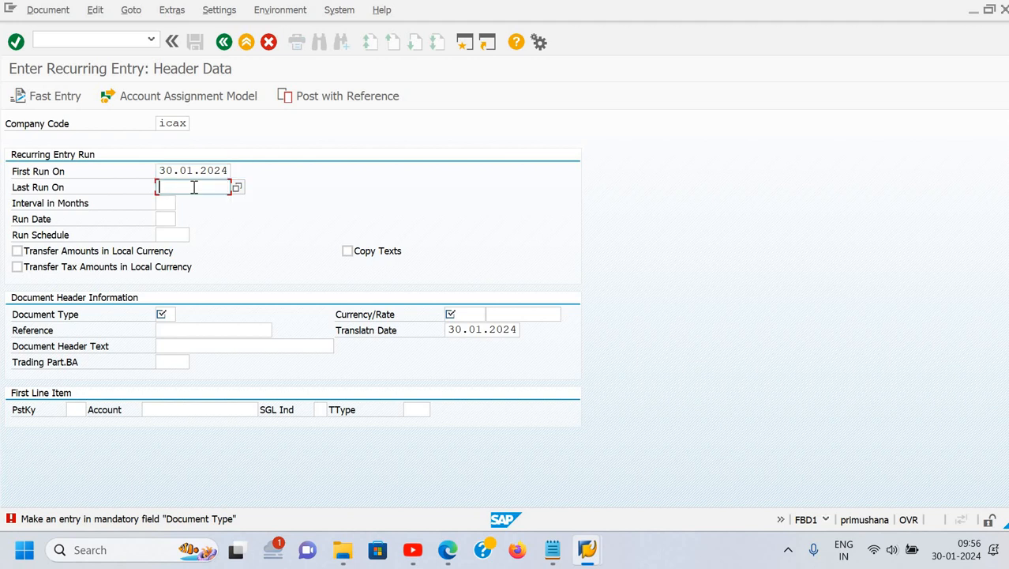
type("30.03.2024")
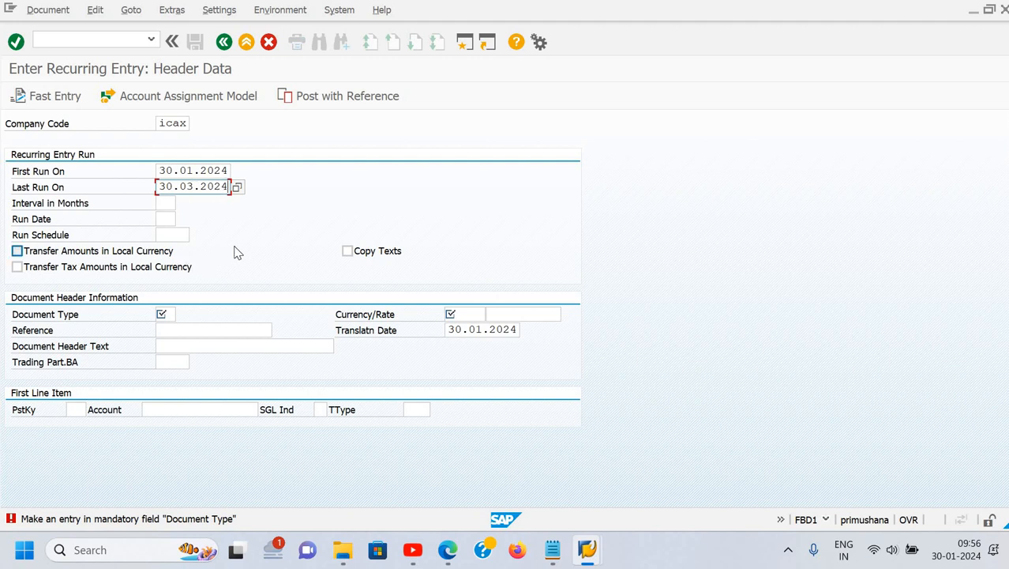
Set the interval in months to 01 (Per month) from the list of run frequencies.
left_click(167, 204)
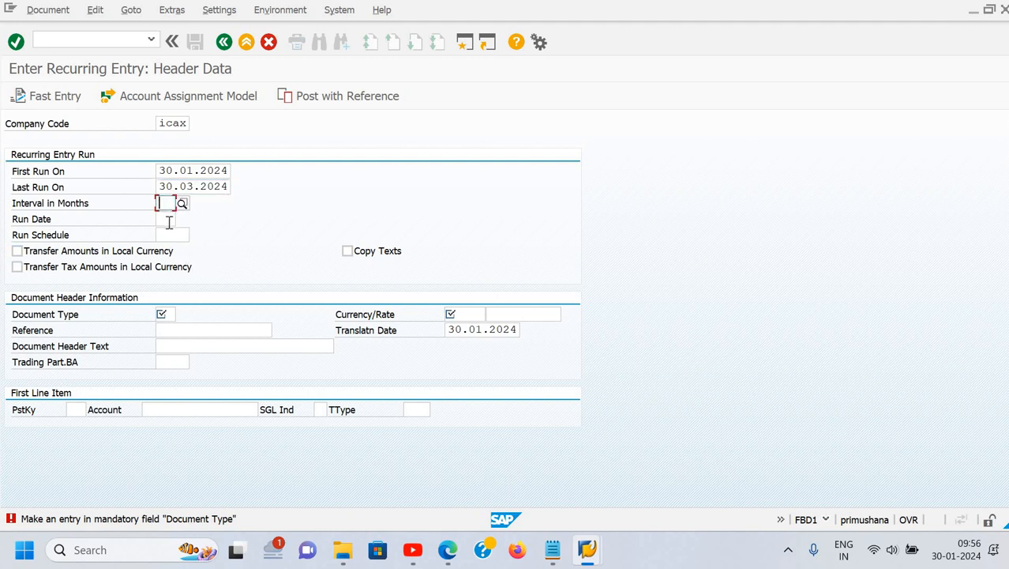
left_click(169, 223)
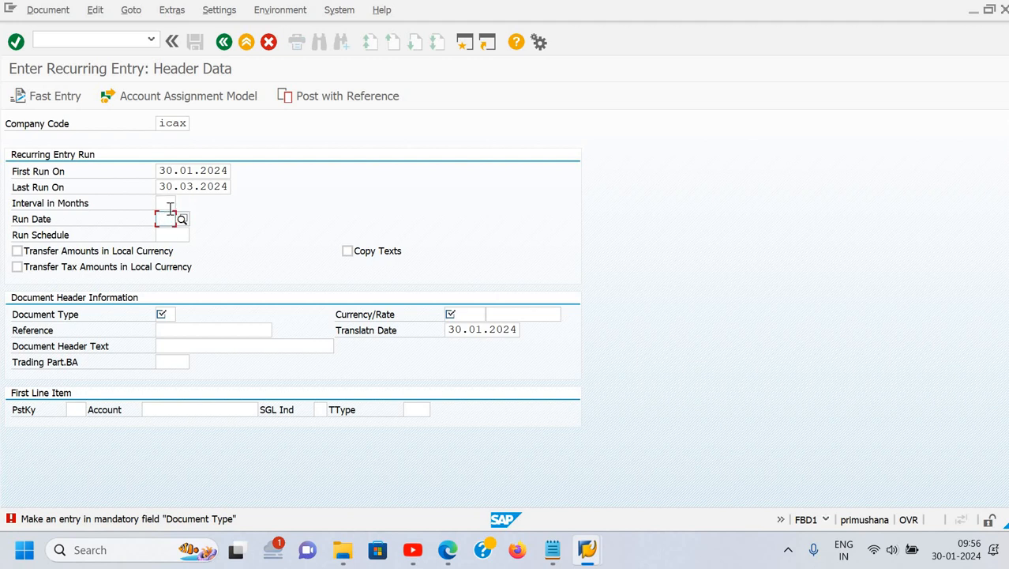
left_click(167, 203)
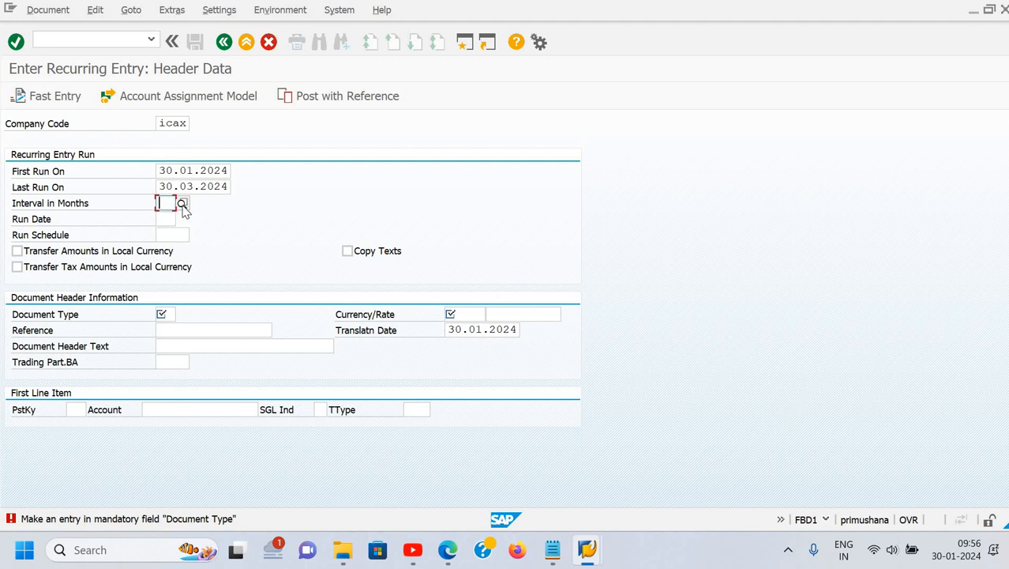
key("F4")
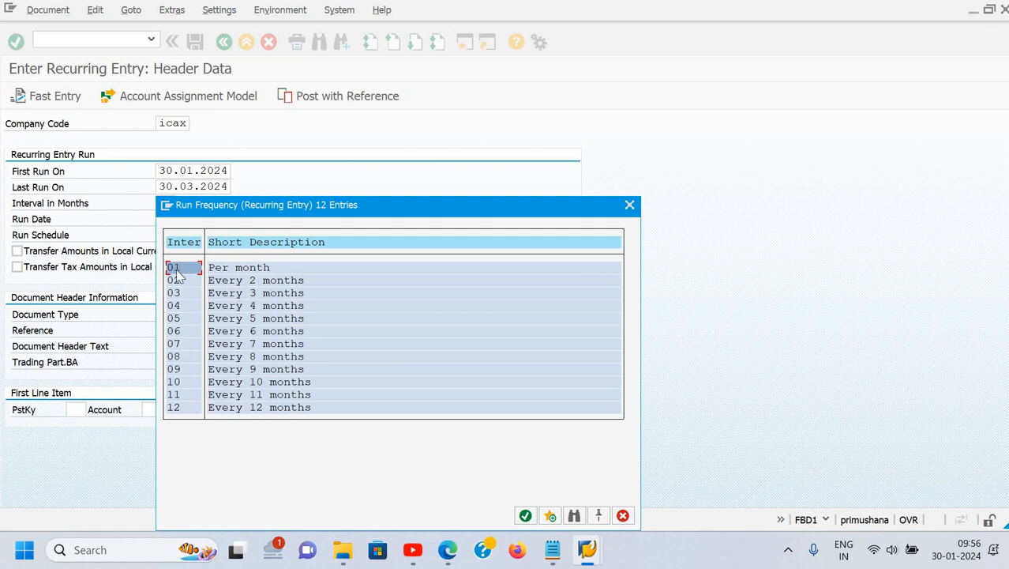
left_click(525, 515)
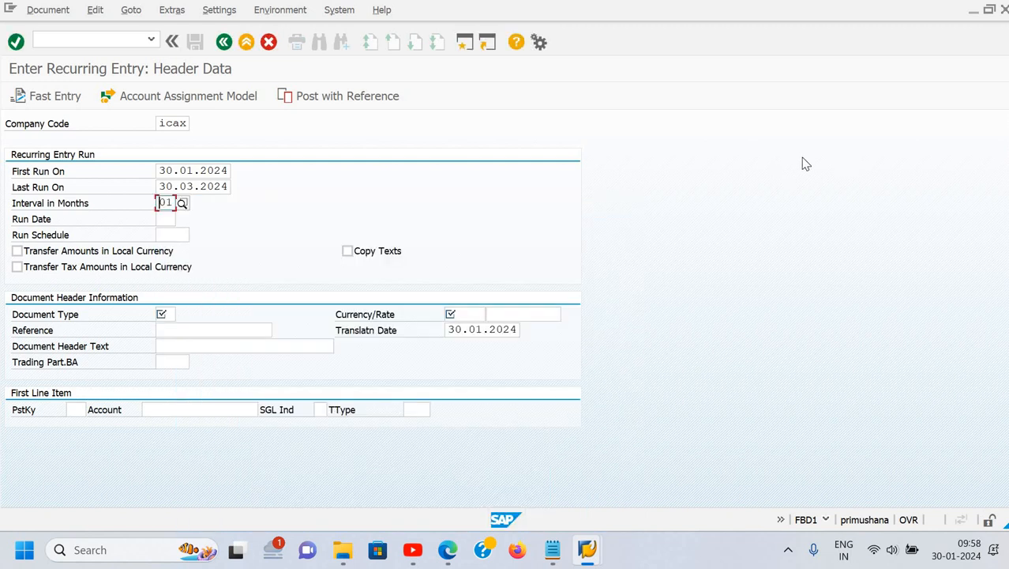
Examine the allowed values for the recurring entry's run date and run schedule without choosing any.
left_click(174, 219)
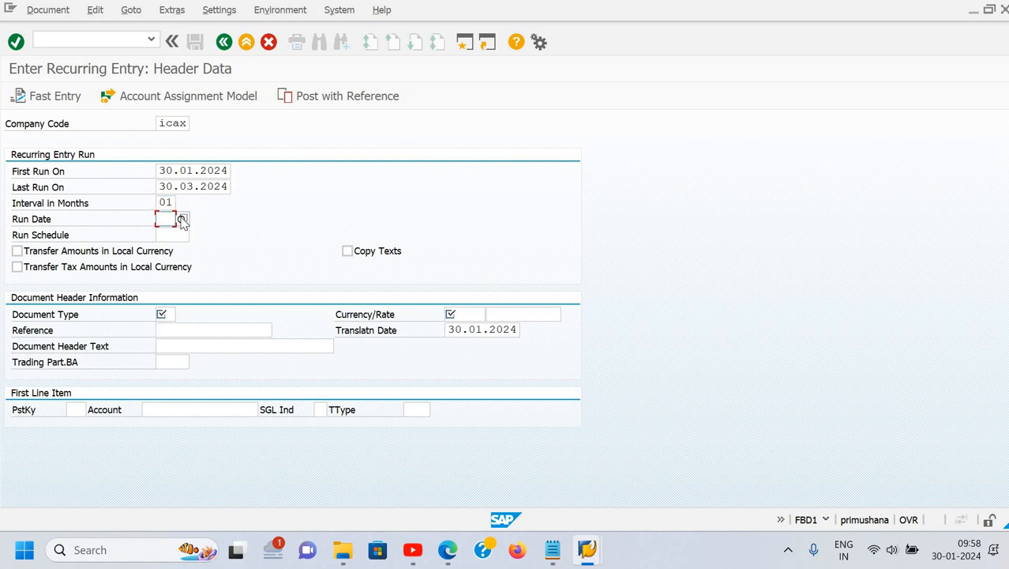
left_click(182, 219)
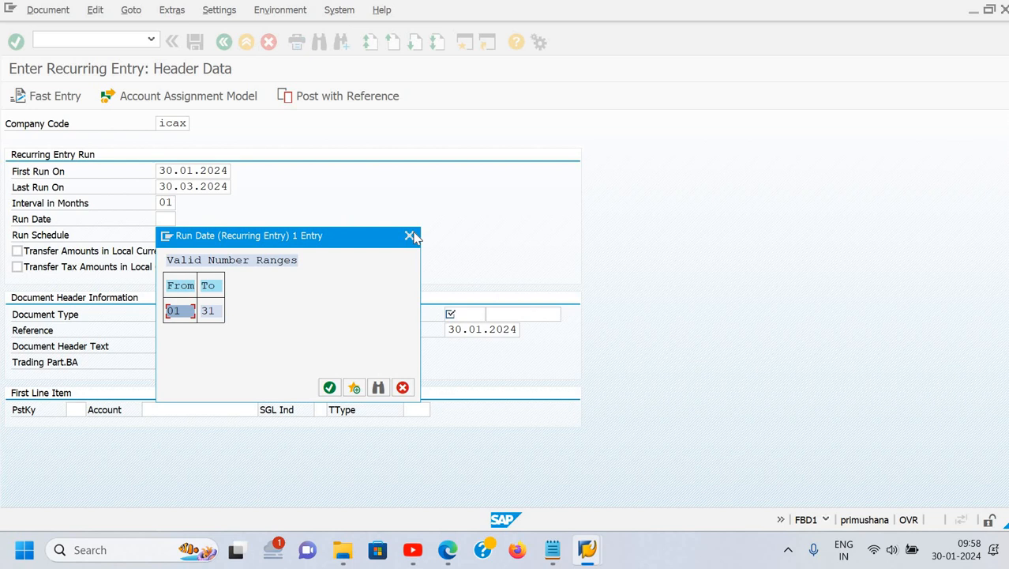
left_click(409, 235)
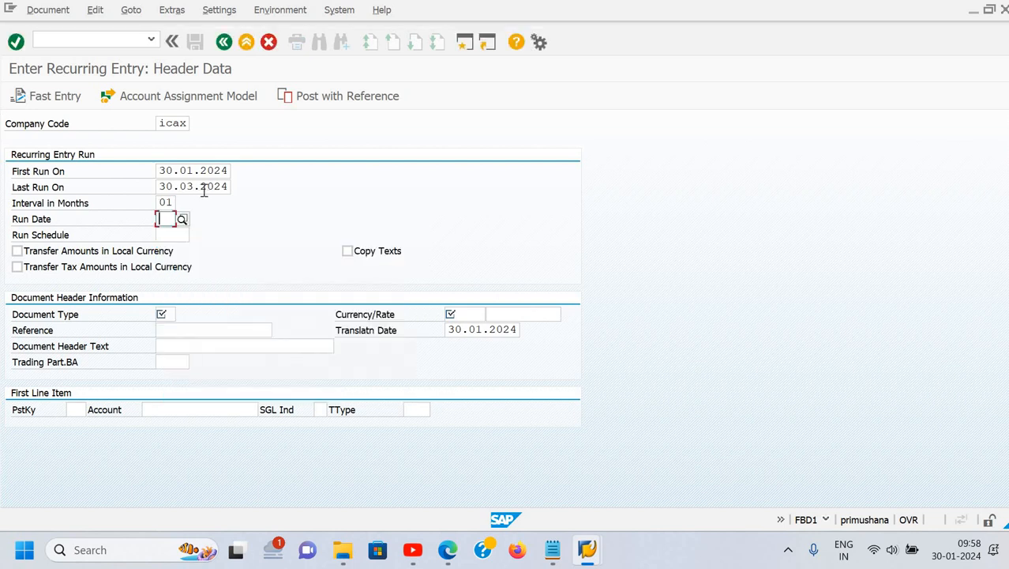
left_click(187, 237)
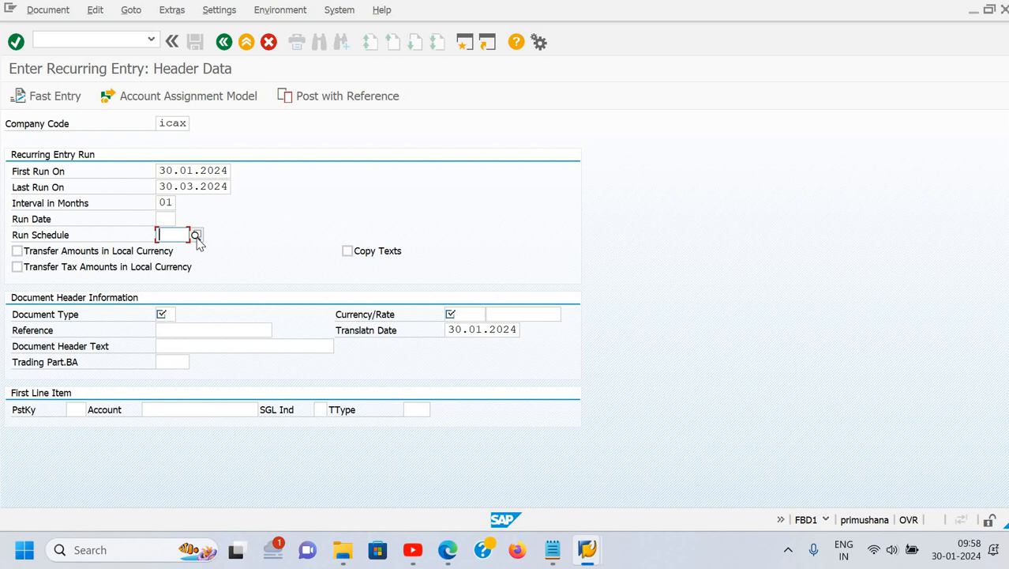
left_click(195, 236)
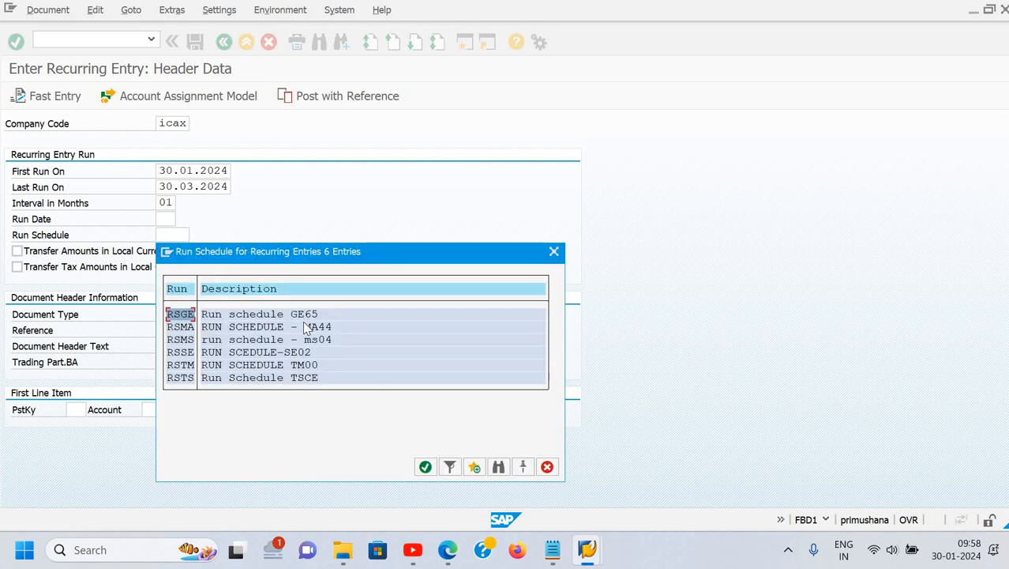
left_click(553, 252)
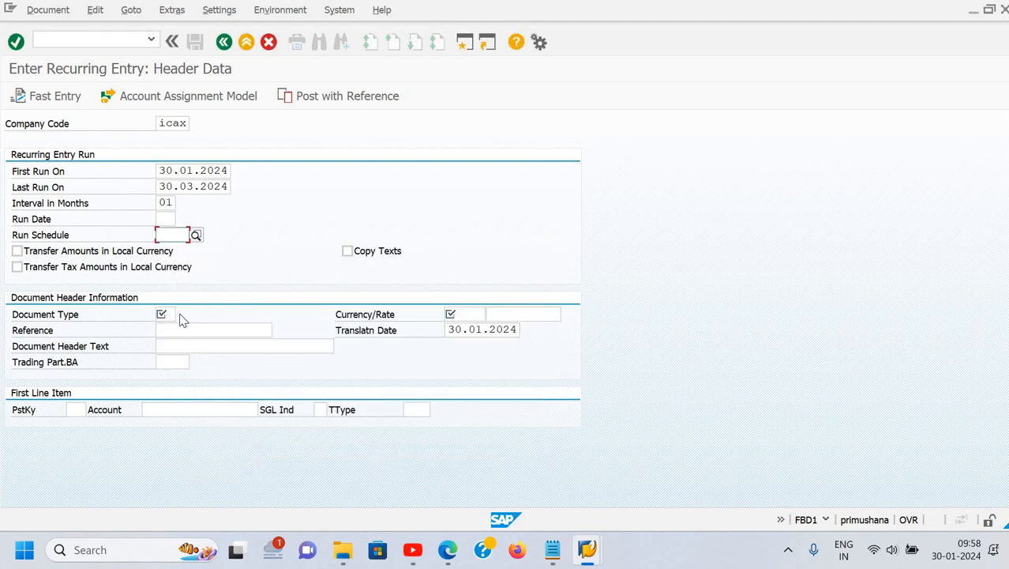
Set the document type to SA (G/L Document) from the list of document types.
left_click(169, 315)
left_click(178, 317)
left_click(181, 315)
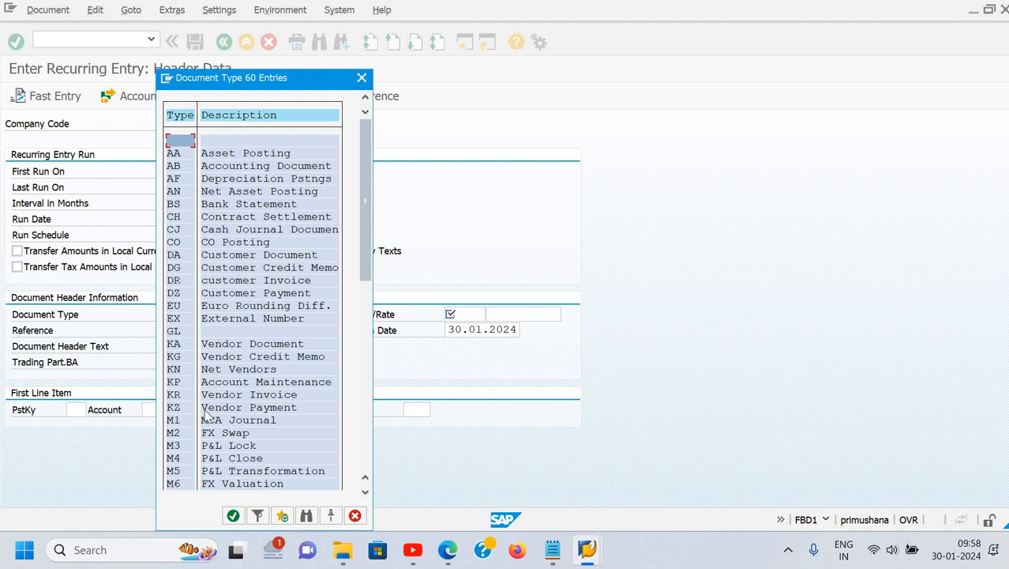
scroll(205, 414, "down", 4)
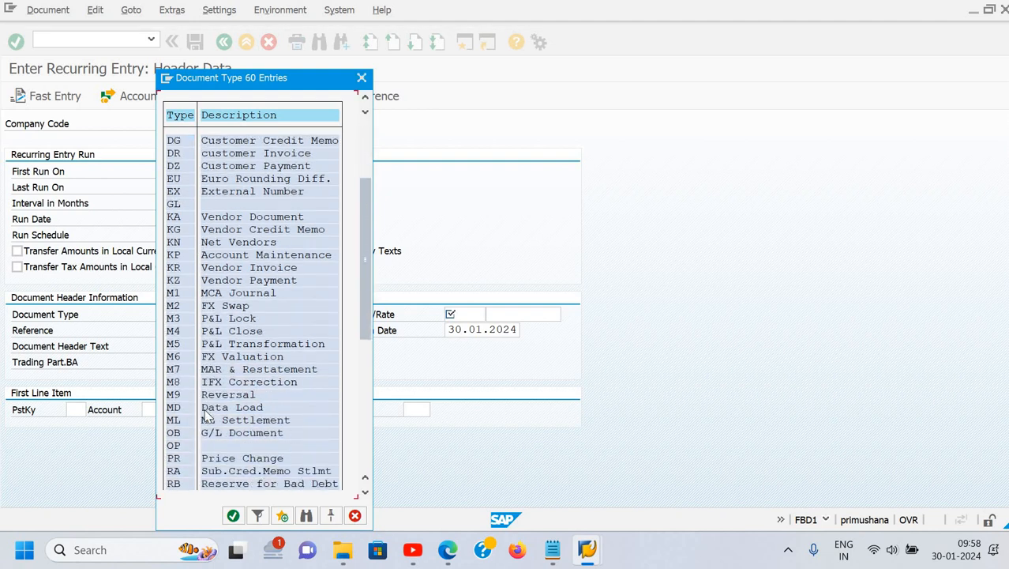
scroll(205, 415, "down", 3)
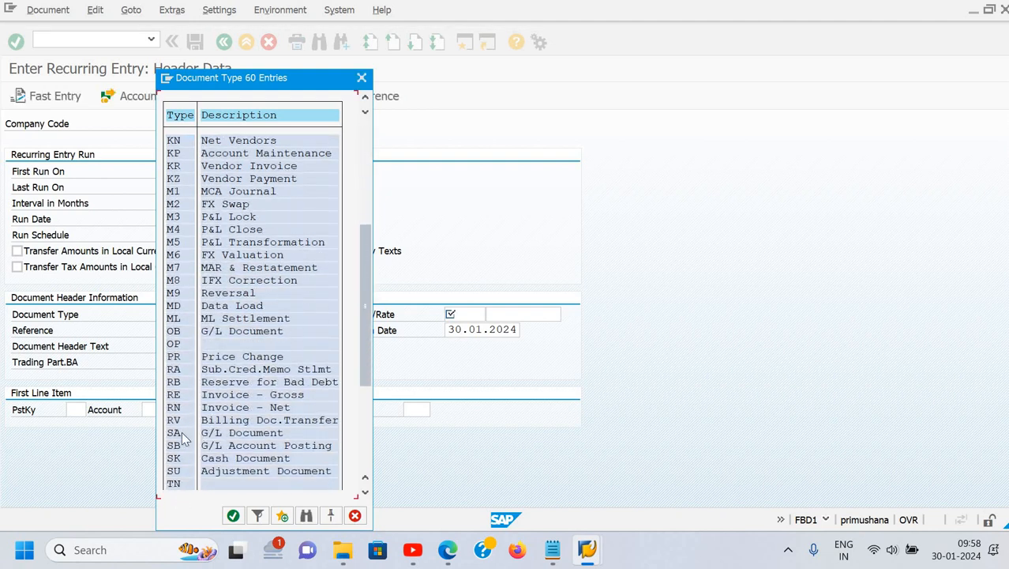
double_click(175, 433)
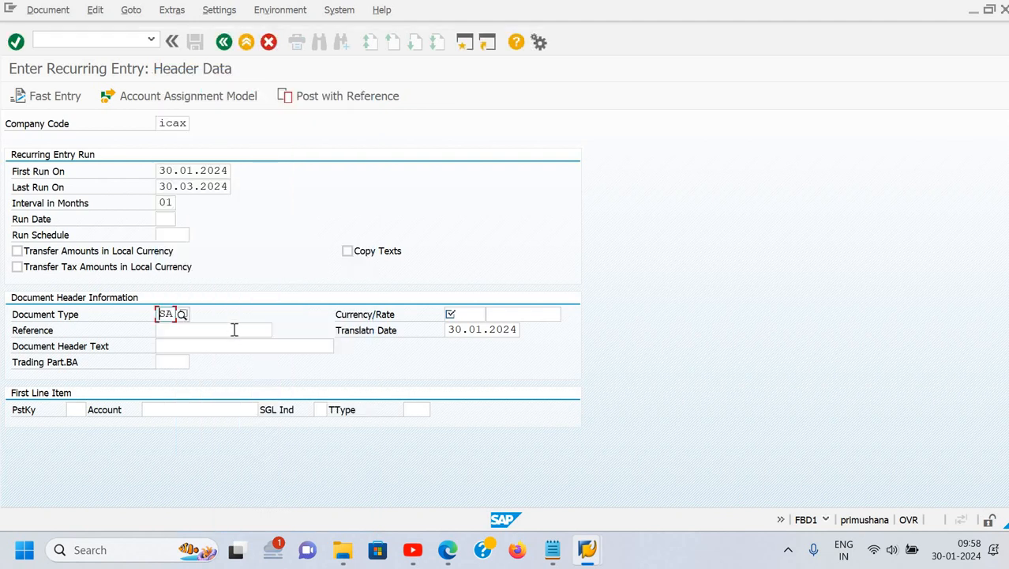
Enter "Rent Due" as the document header text, leaving the reference empty.
left_click(234, 329)
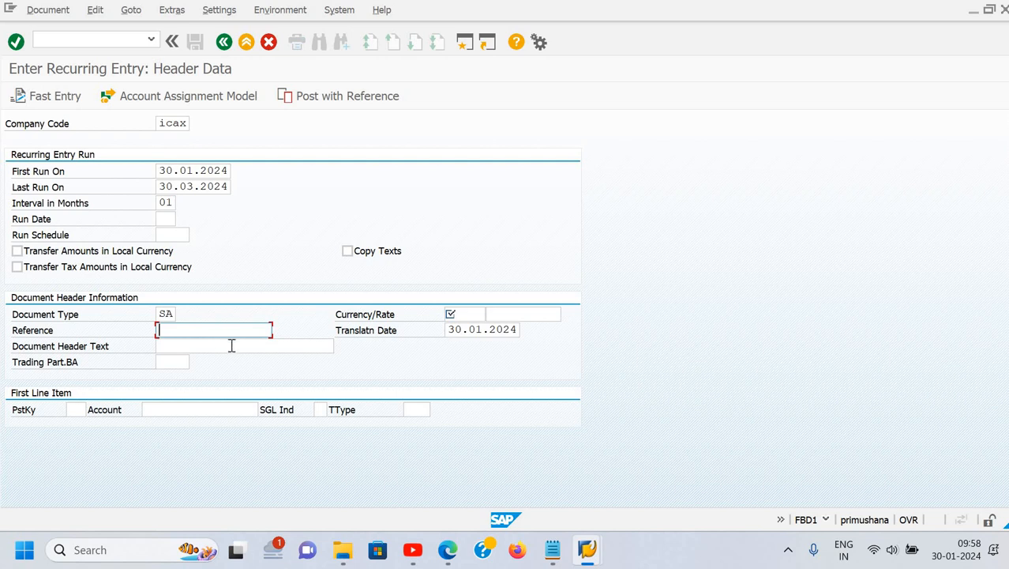
left_click(229, 347)
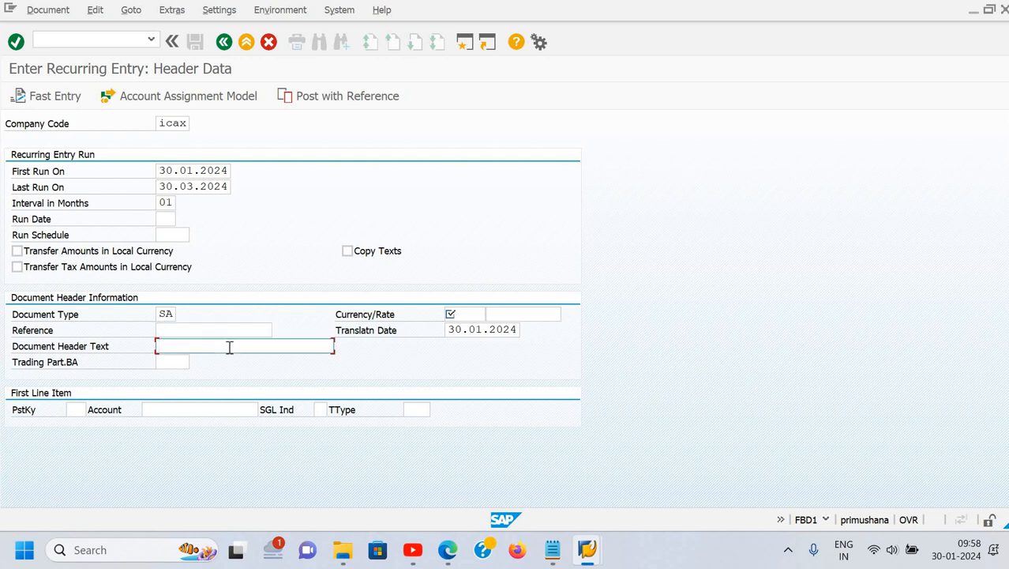
type("R")
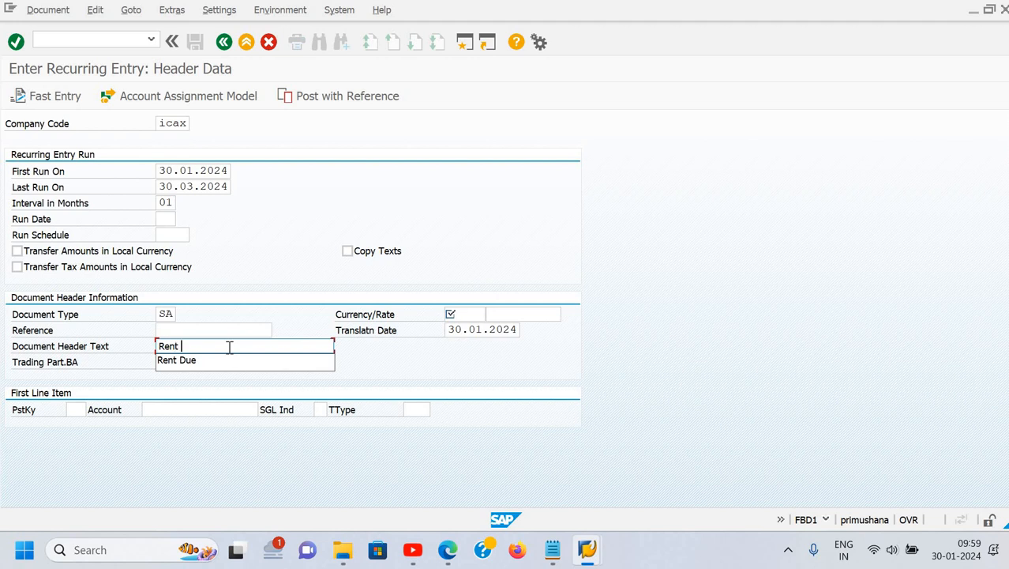
type("ent")
key("Down")
key("Return")
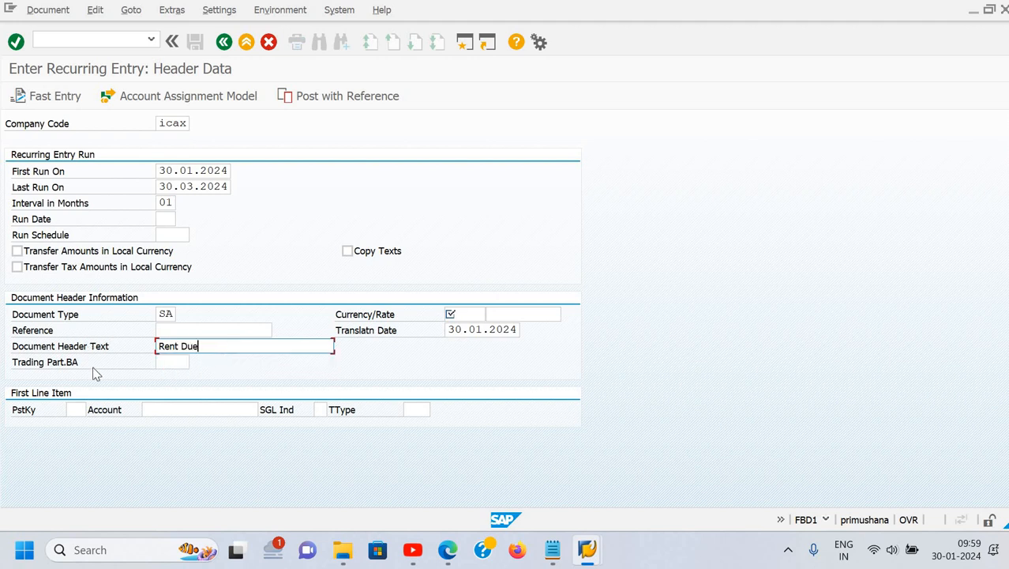
Set the first line item to posting key 40 and Office Rent A/c, found by keyword deep, with INR as the currency.
left_click(76, 409)
type("40")
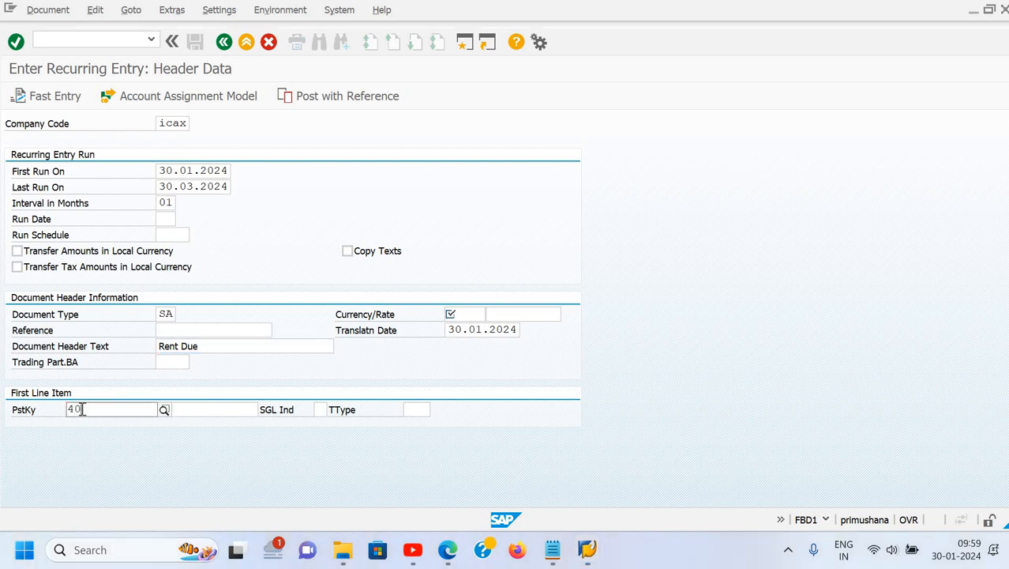
key("Return")
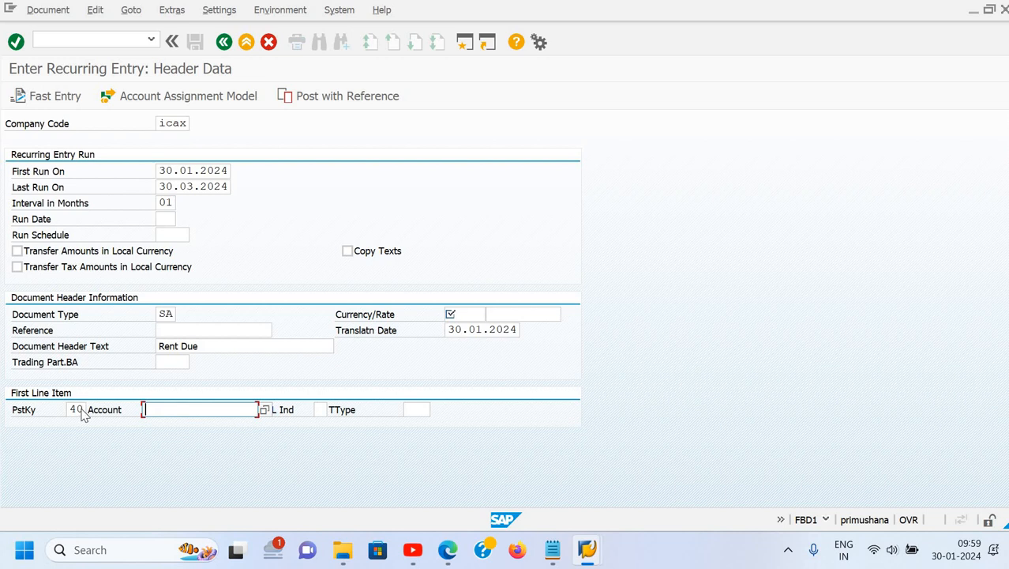
key("F4")
type("deep")
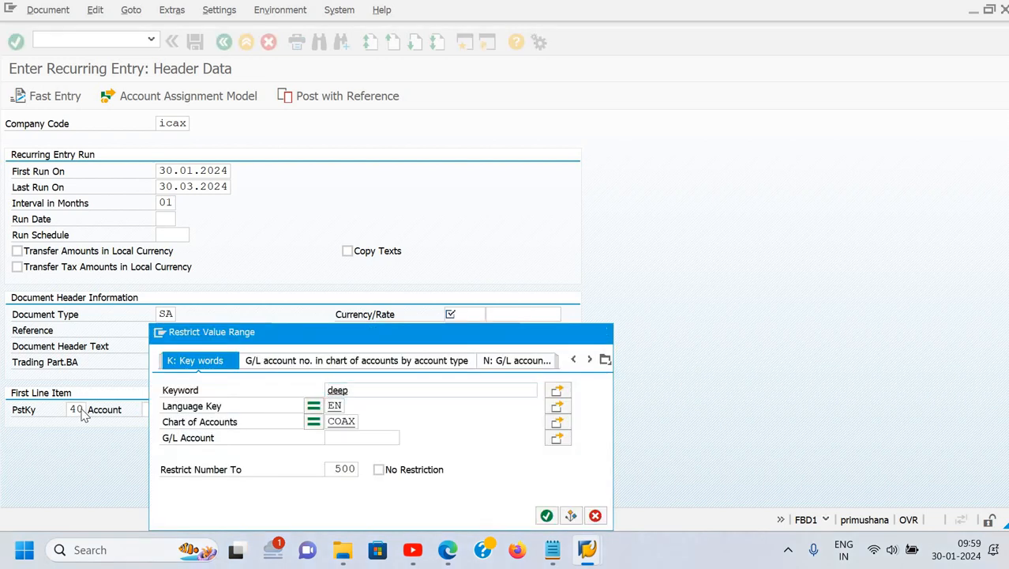
key("Return")
key("Down")
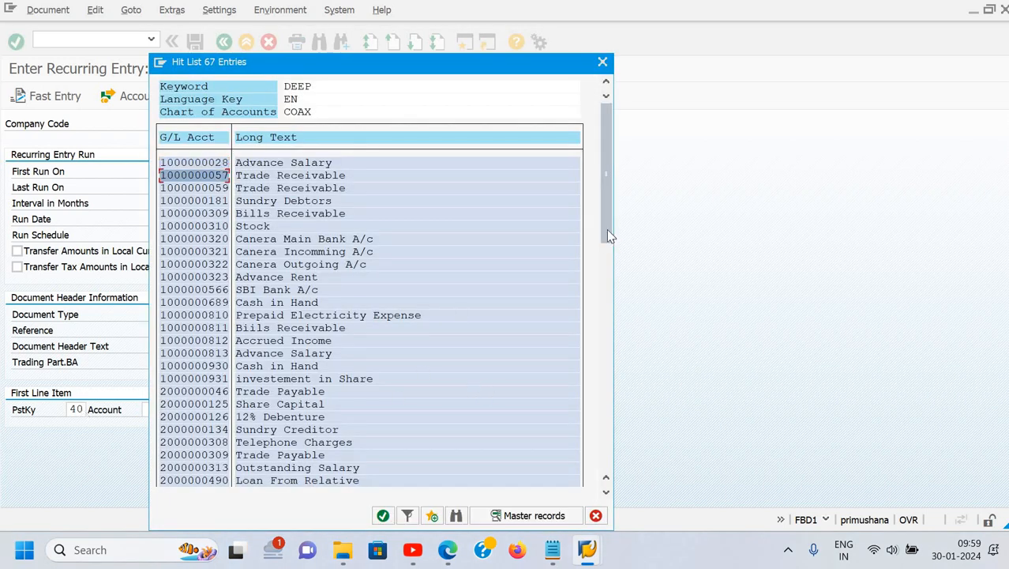
left_click_drag(608, 235, 265, 455)
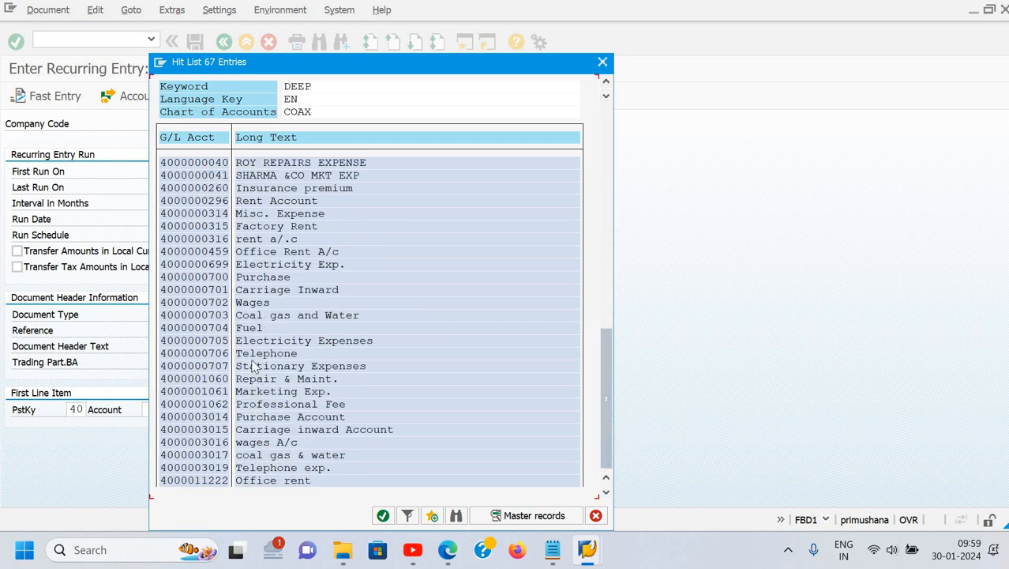
double_click(255, 251)
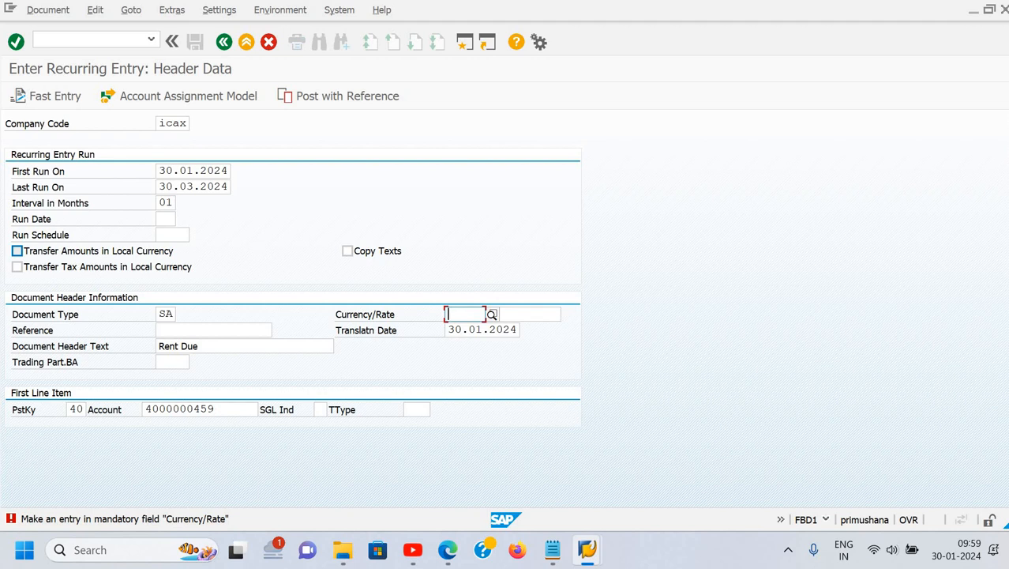
type("INR")
key("Return")
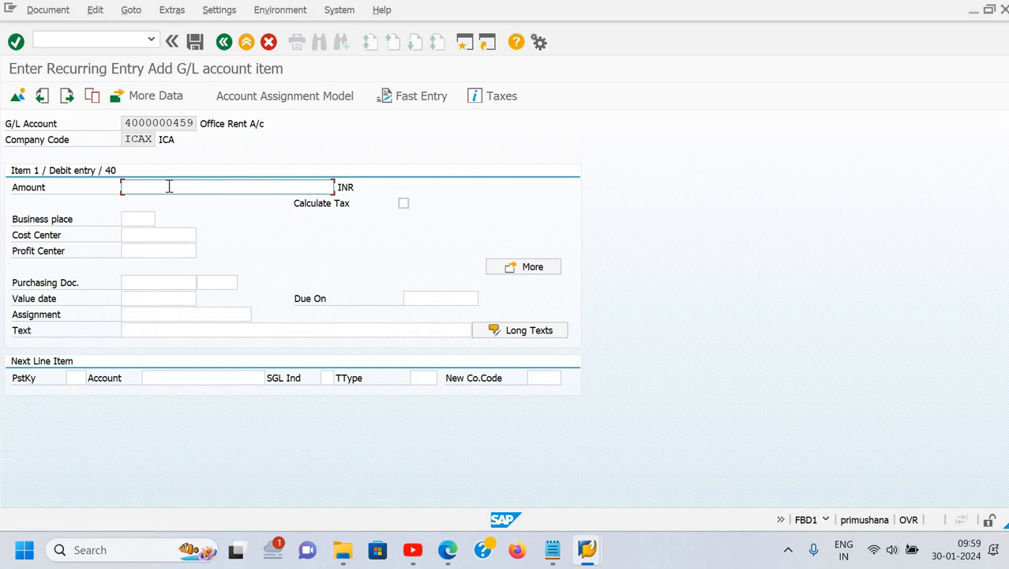
Enter an amount of 40000 and the text "Being rent due" for the Office Rent A/c debit item.
type("40000")
key("Tab")
key("Tab")
key("Tab")
key("Tab")
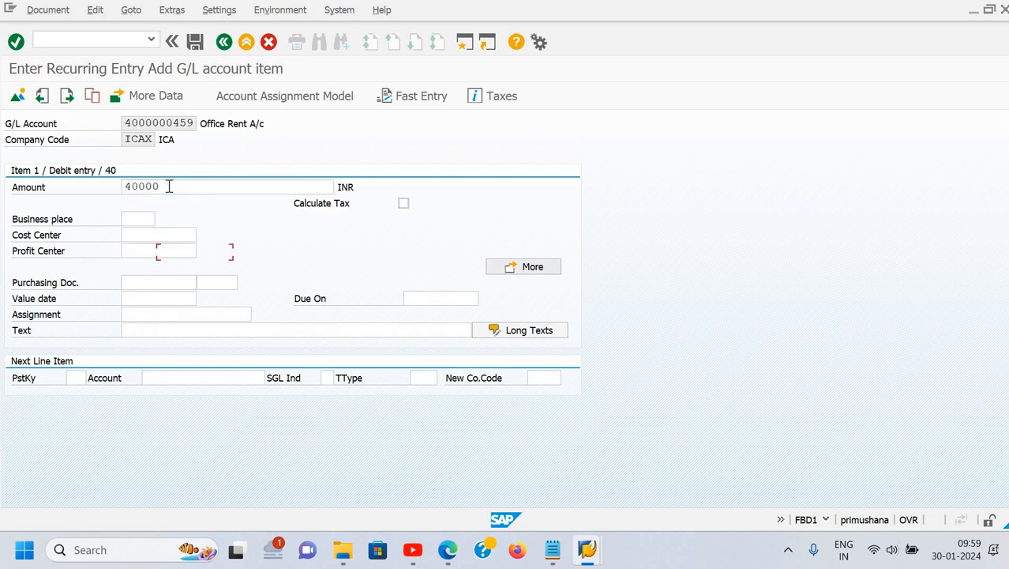
key("Tab")
key("Tab")
key("Tab")
key("Tab")
key("Tab")
key("Tab")
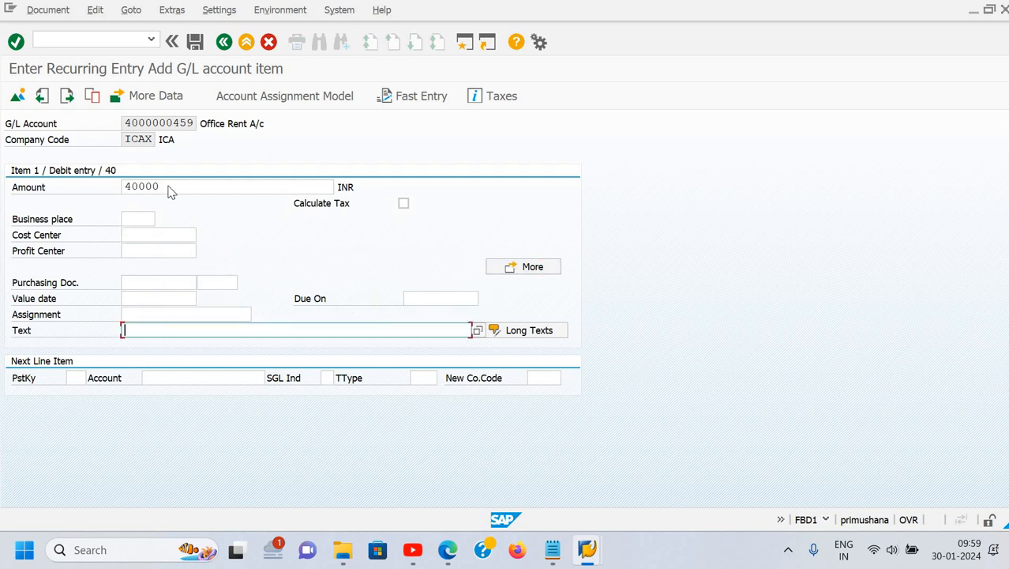
type("Being rent due")
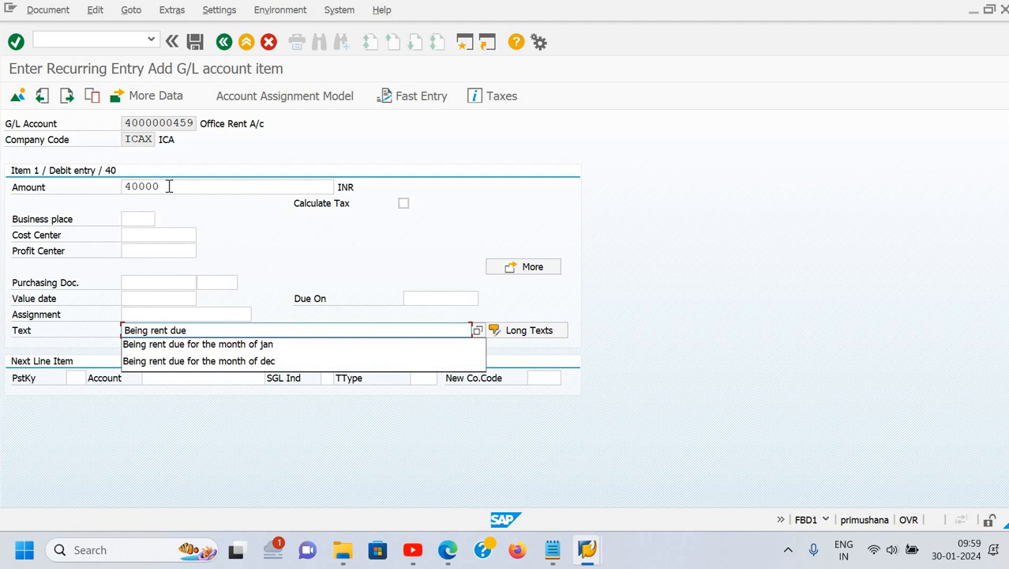
Set the next line item's posting key to 50 for the credit entry.
key("Tab")
key("Tab")
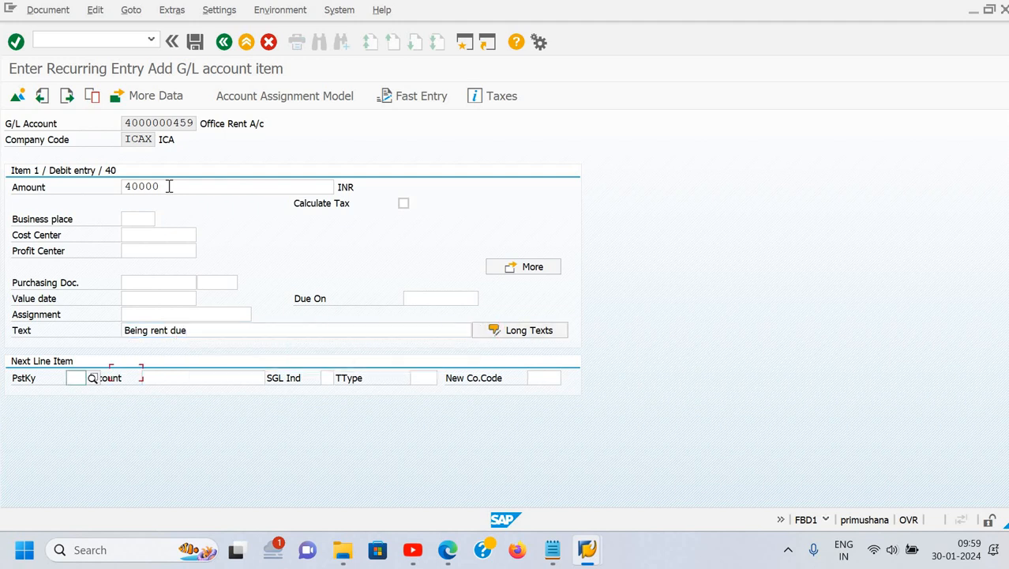
type("50")
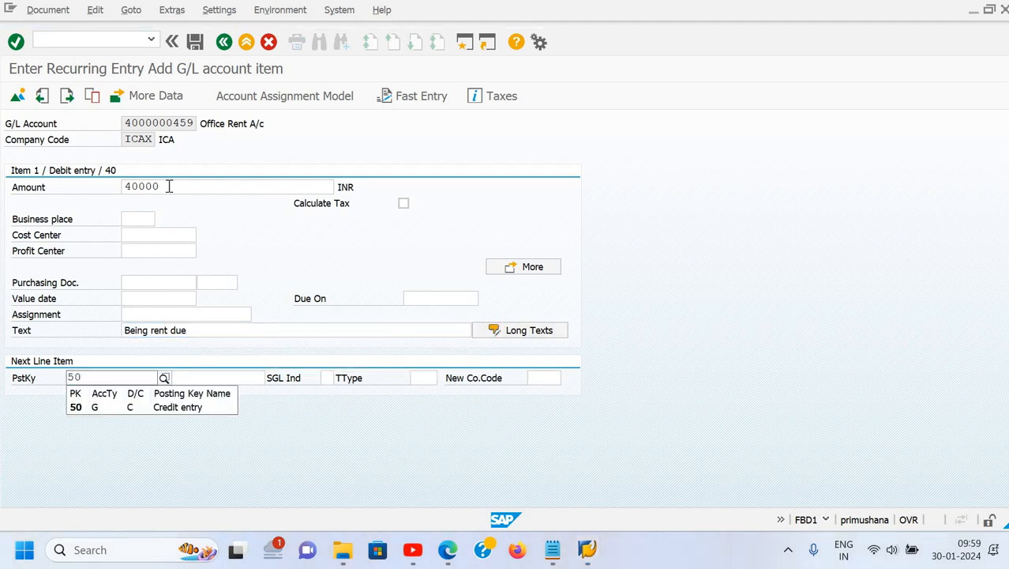
key("Tab")
Search the G/L accounts by keyword deep for a suitable rent liability account, closing the list without choosing one.
key("F4")
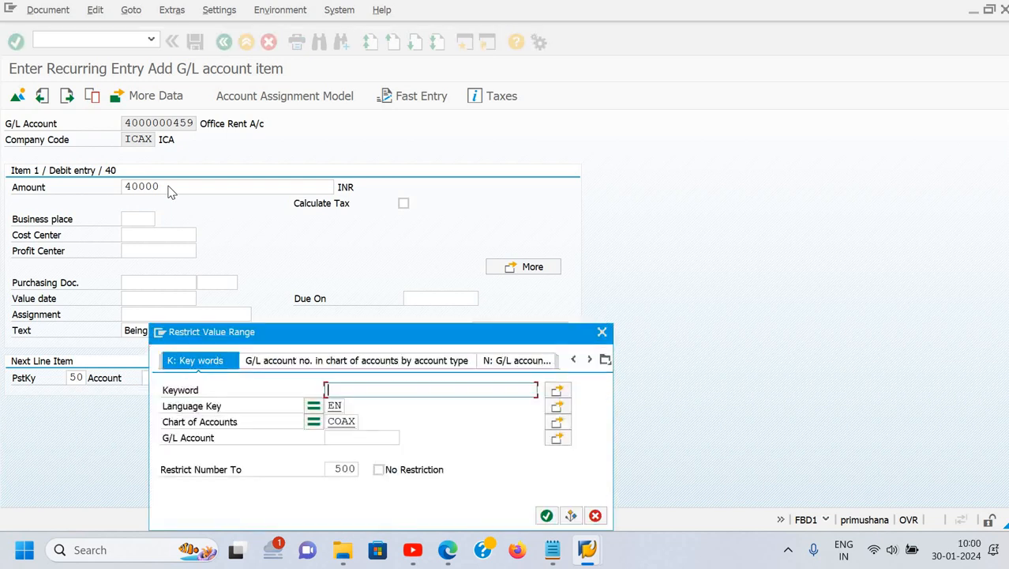
type("deep")
key("Return")
key("Down")
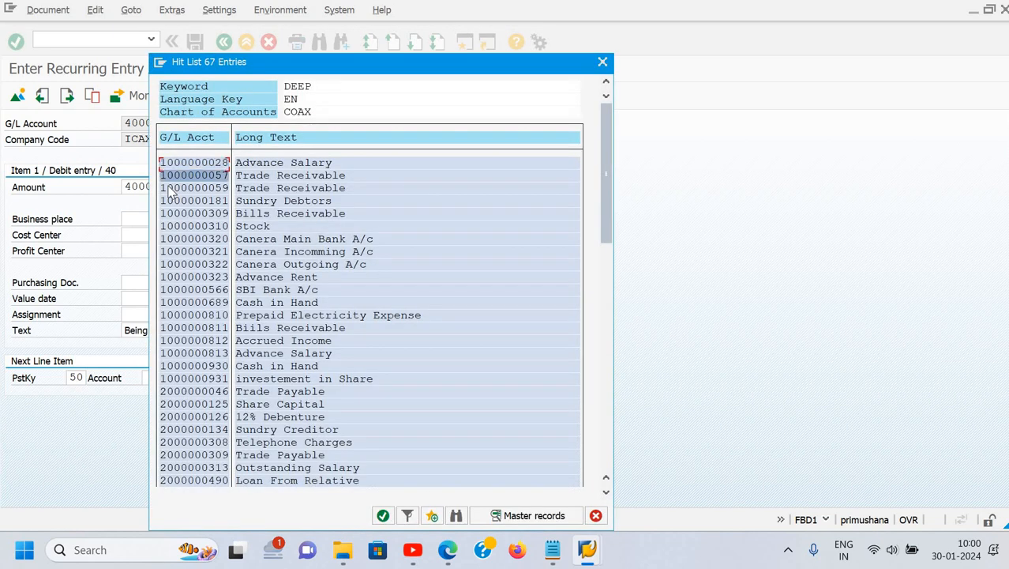
key("Down")
key("Down")
key("Down")
key("Down")
key("Down")
key("Down")
key("Down")
key("Down")
key("Down")
key("Down")
key("Down")
key("Down")
key("Down")
key("Down")
key("Down")
key("Down")
key("Down")
key("Down")
key("Down")
key("Down")
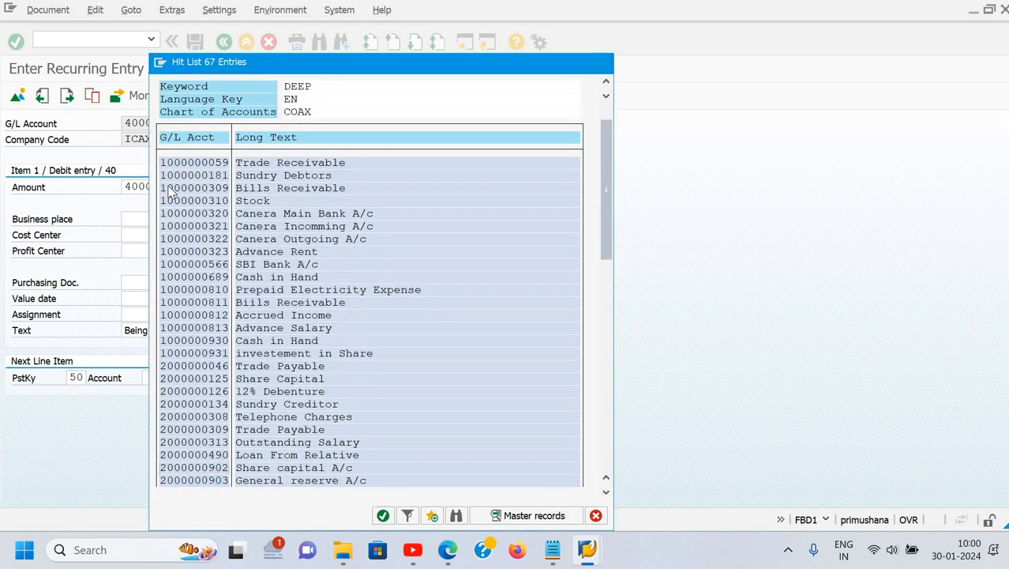
key("Down")
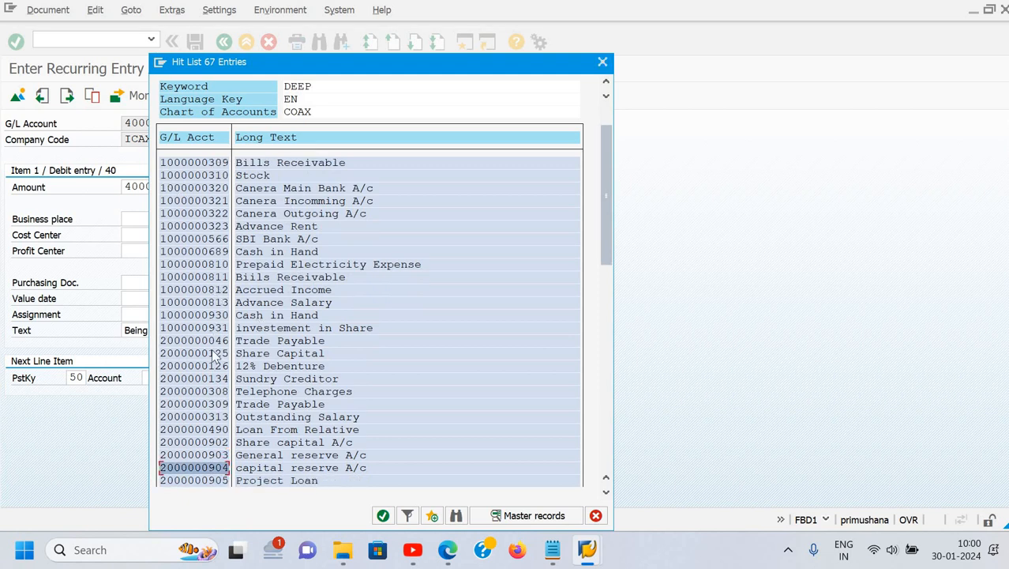
left_click(273, 422)
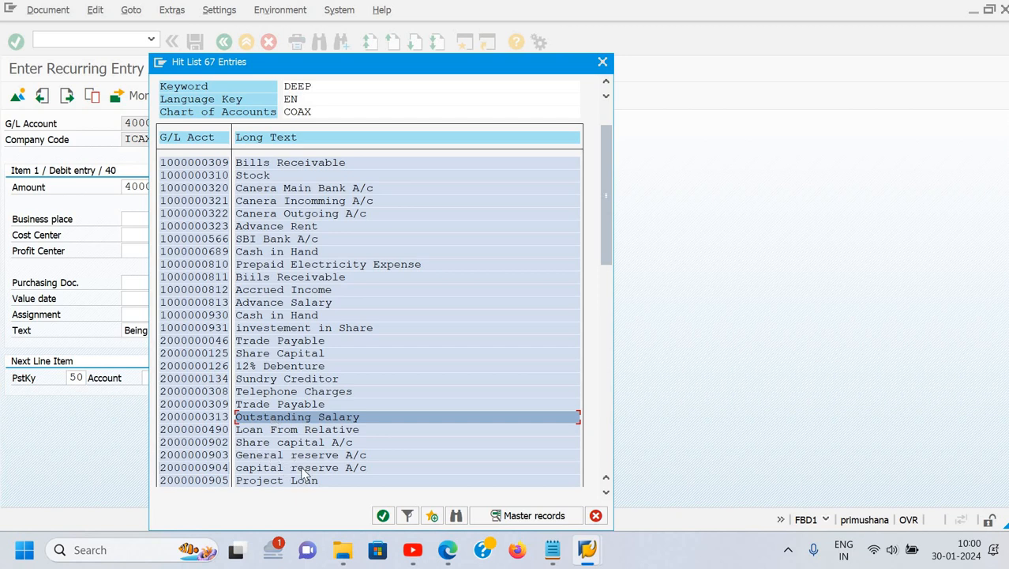
scroll(302, 472, "down", 5)
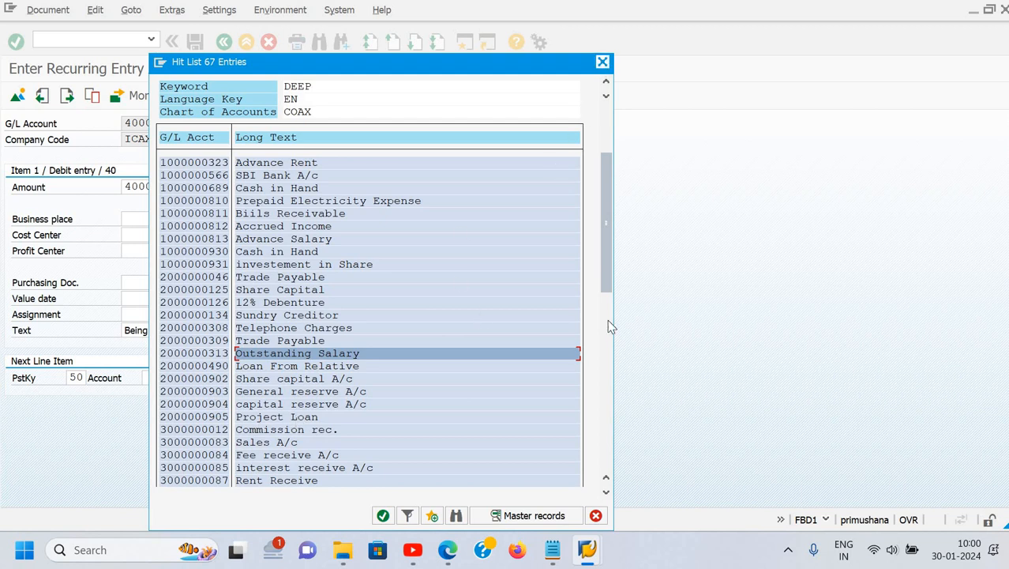
left_click(603, 63)
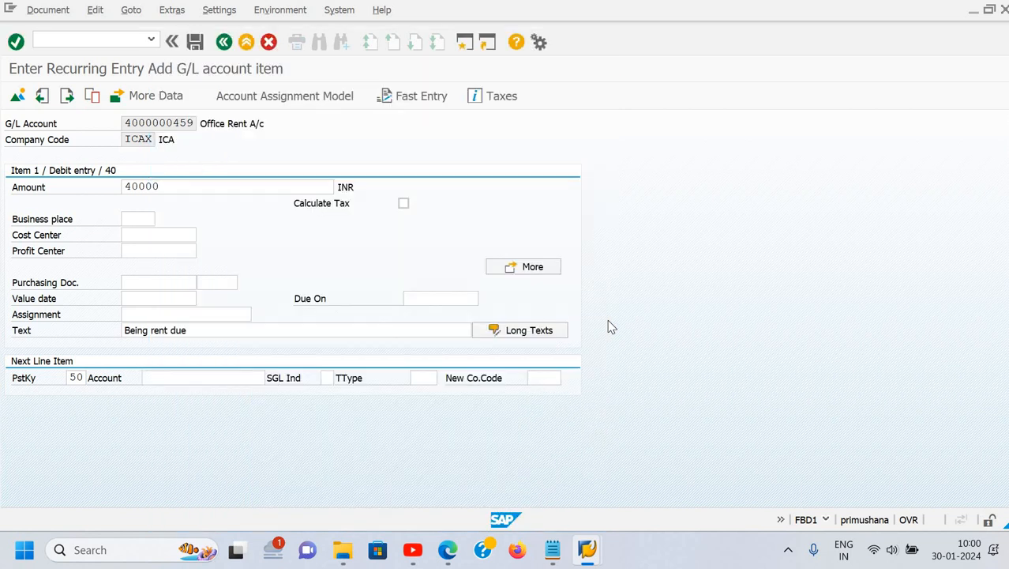
Open a new maximized SAP session and start the G/L account maintenance transaction FS00.
key("ctrl+n")
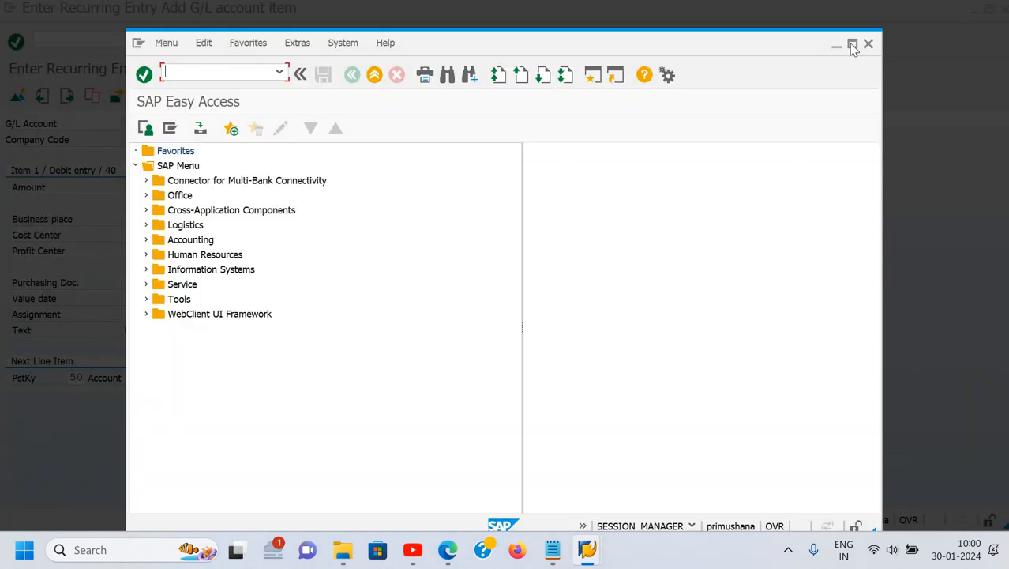
left_click(853, 45)
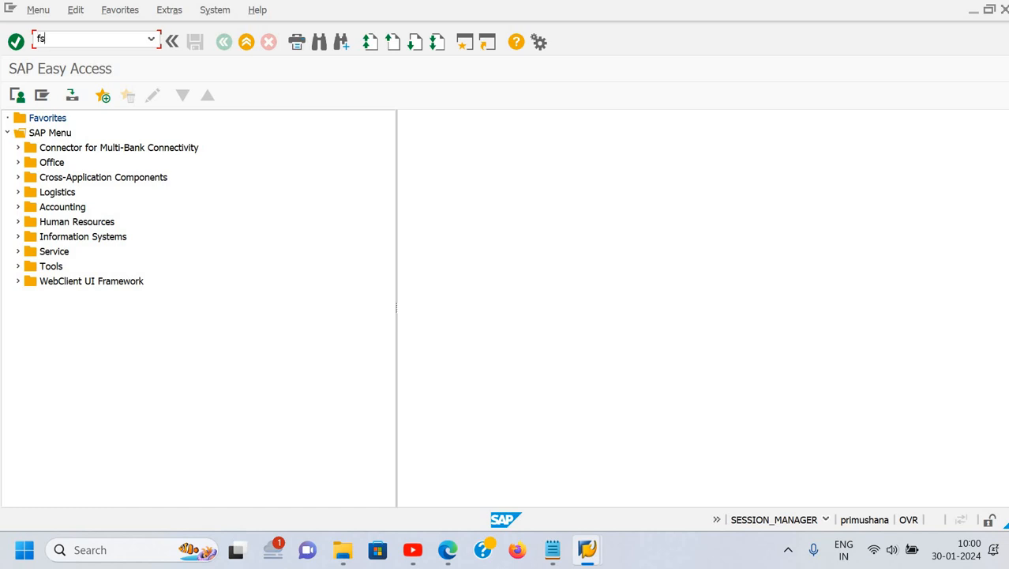
type("00")
key("Return")
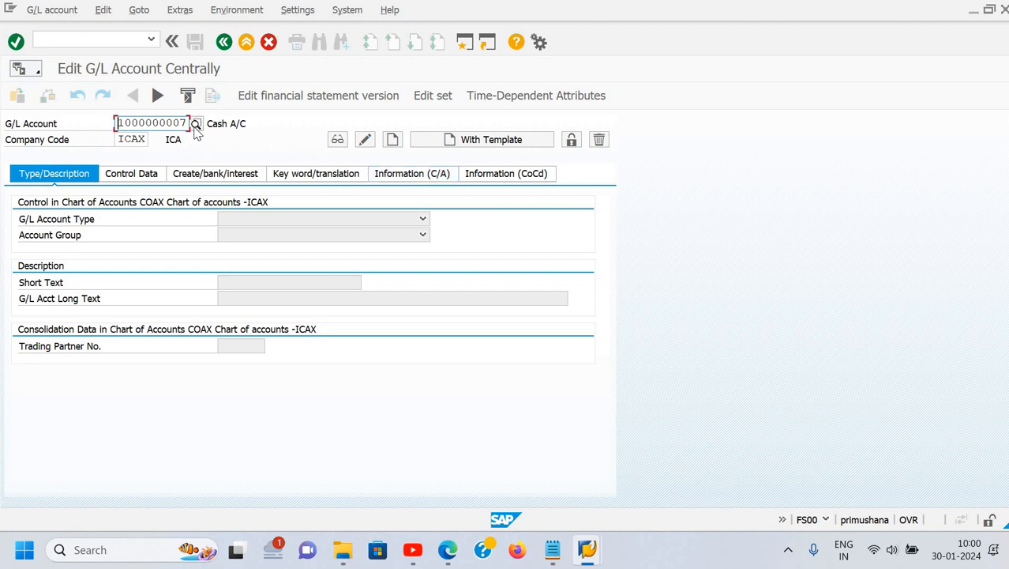
Set the G/L account maintenance to display accounts in the navigation tree and restart transaction FS00.
left_click(306, 17)
left_click(371, 203)
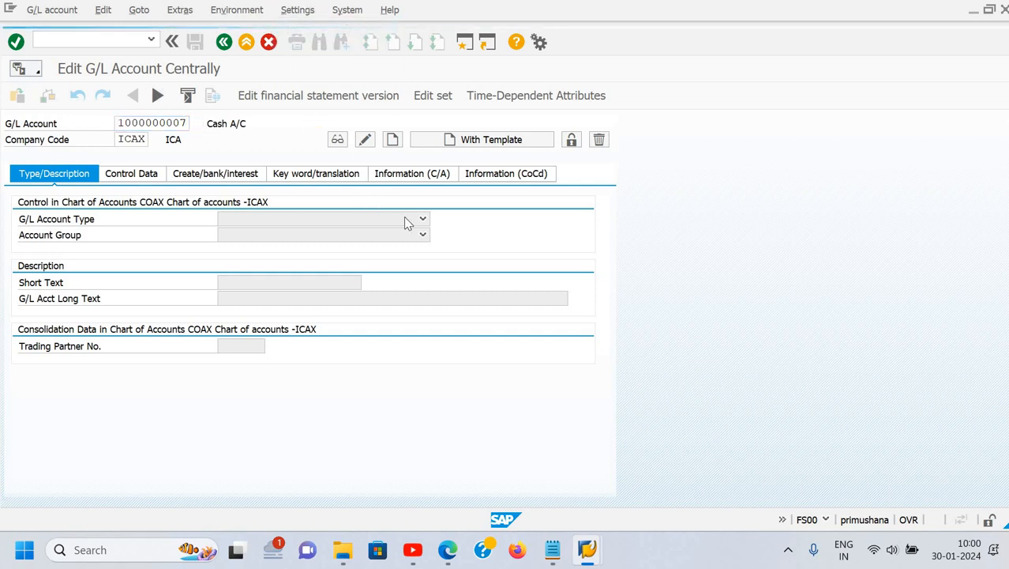
left_click(372, 214)
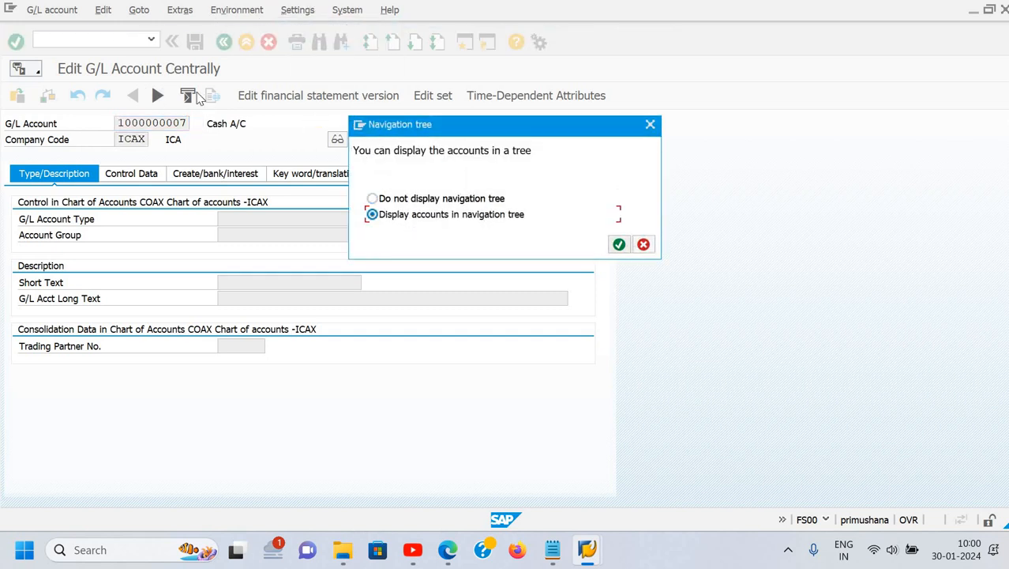
left_click(620, 244)
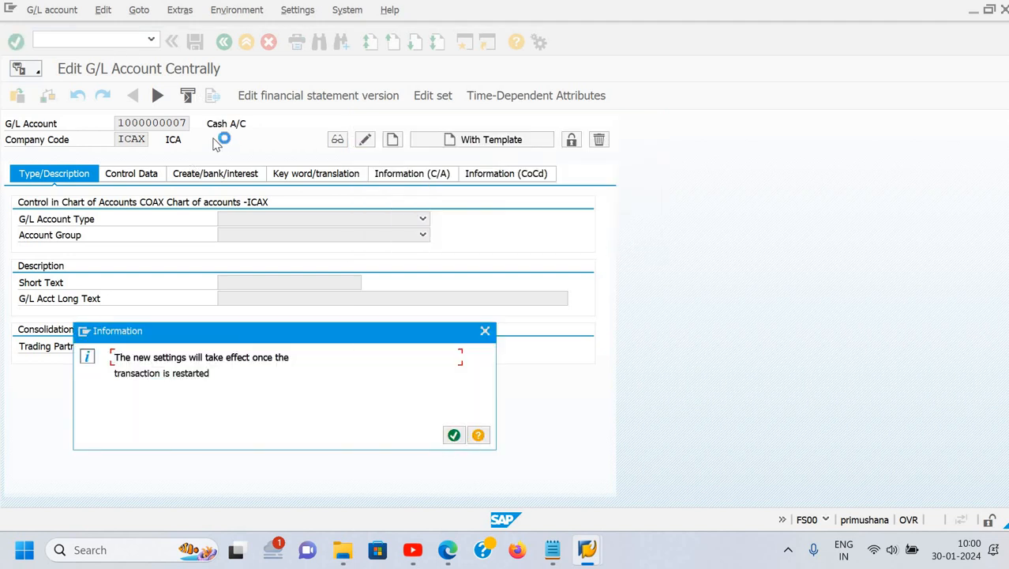
key("Return")
left_click(99, 38)
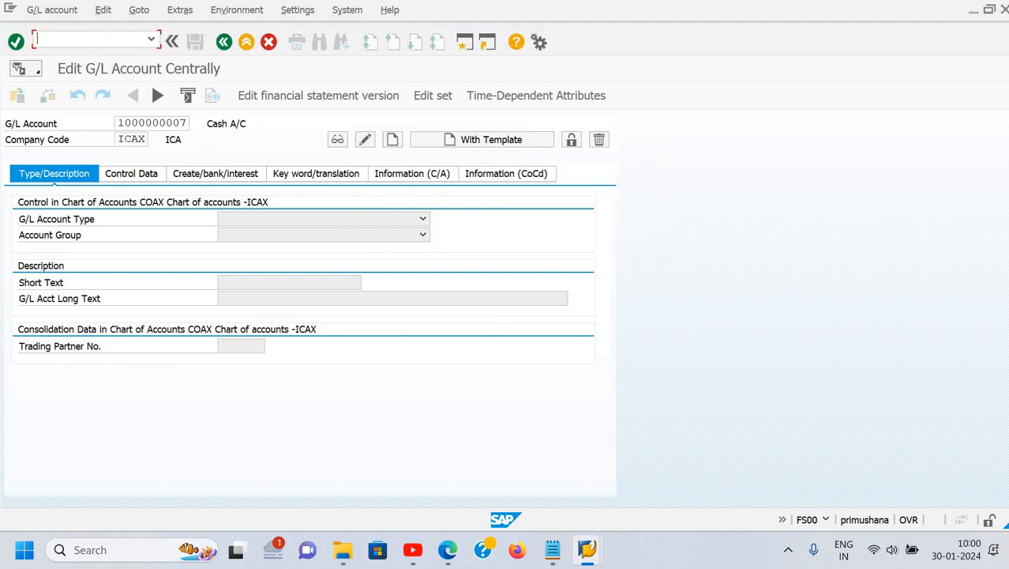
type("/nfs00")
key("Return")
Copy the LOAN FROM BANK liability account to a new G/L account with the next consecutive number in company code ICAX.
left_click(9, 169)
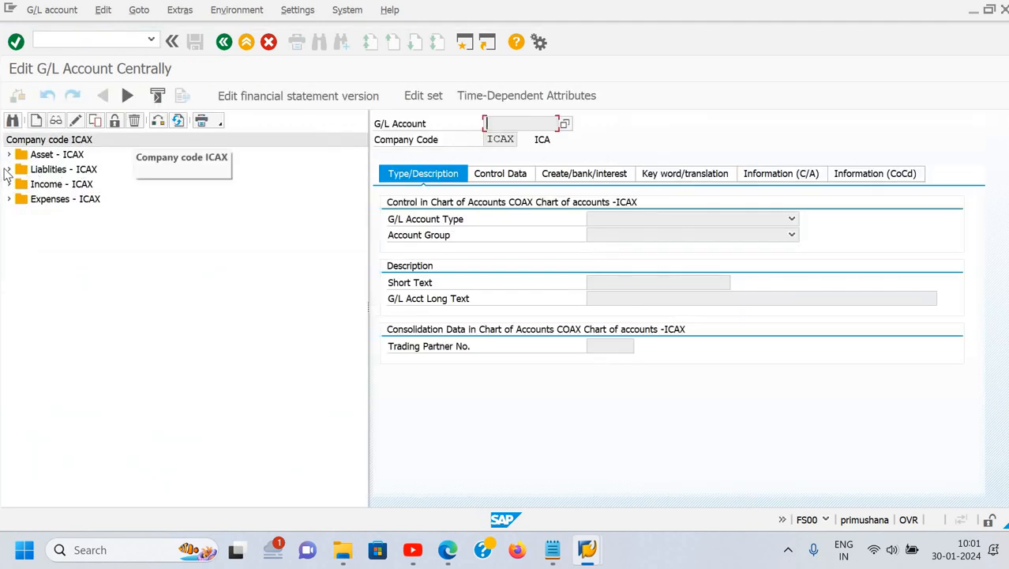
scroll(146, 425, "down", 20)
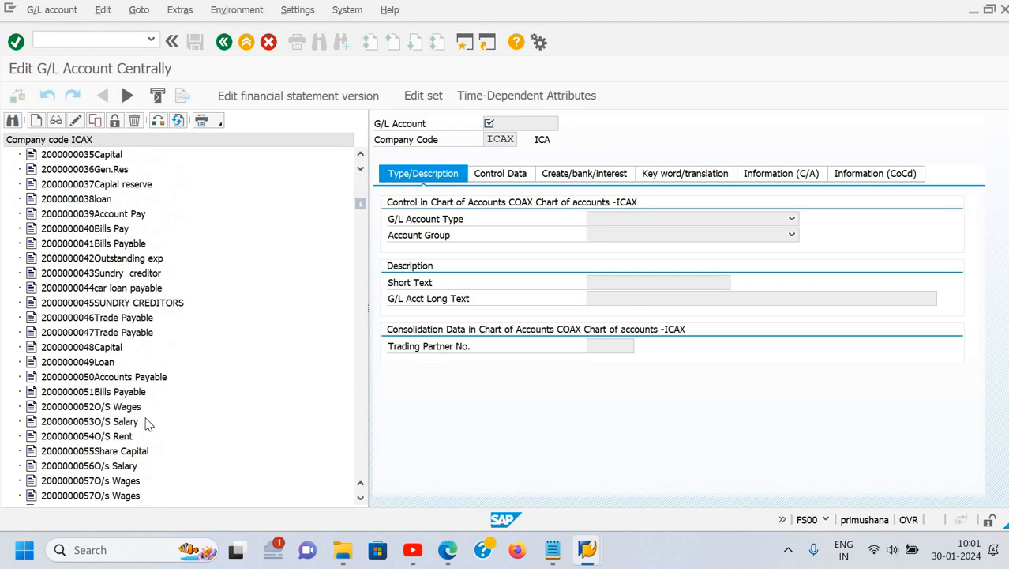
scroll(146, 424, "down", 12)
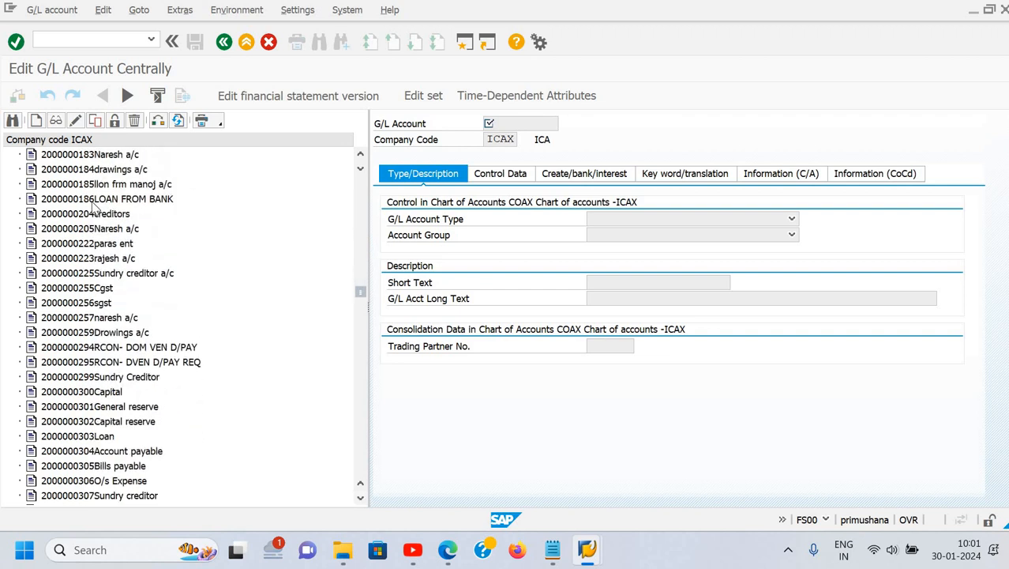
left_click(101, 203)
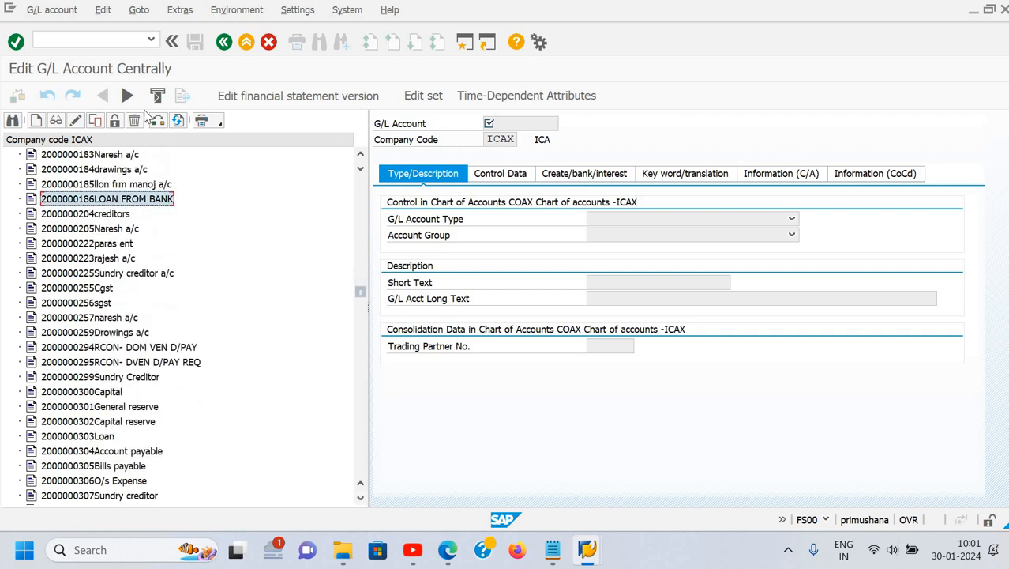
left_click(36, 120)
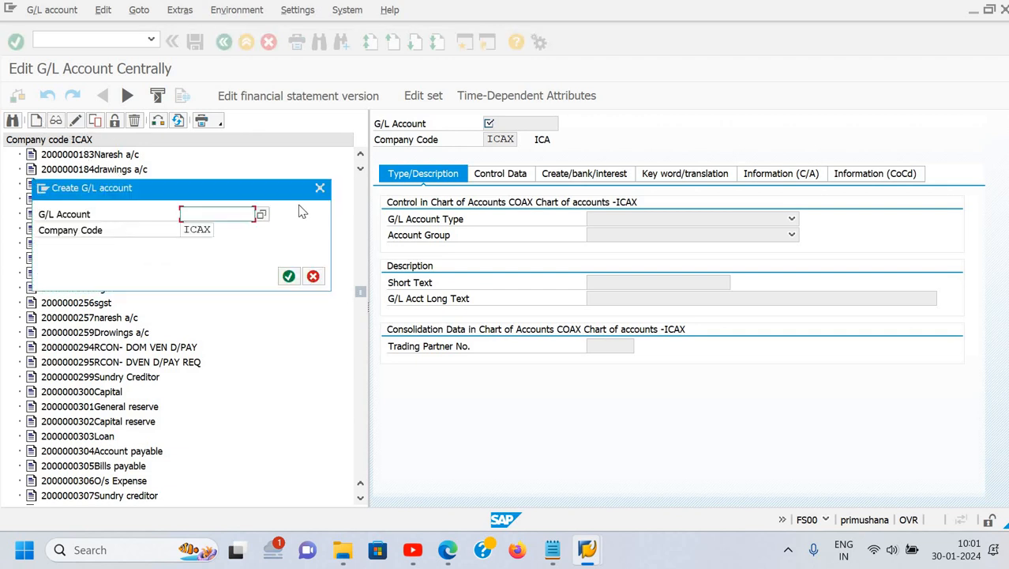
key("Escape")
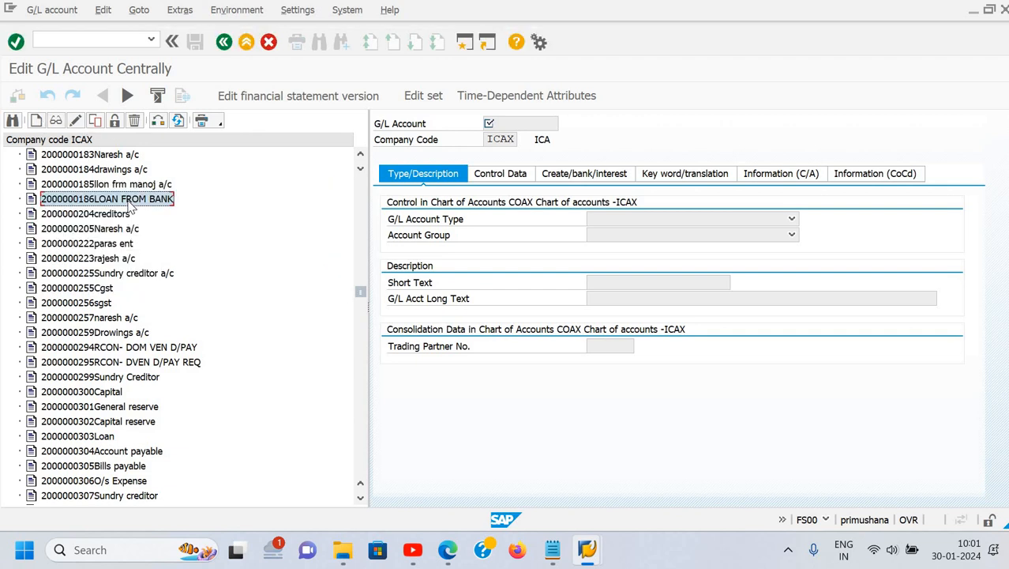
right_click(132, 205)
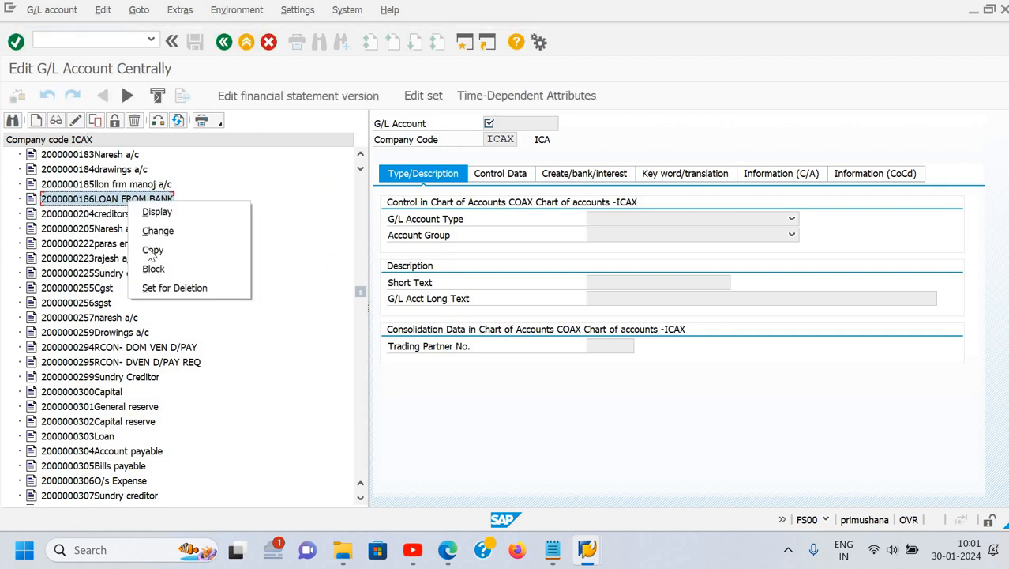
left_click(238, 250)
left_click(239, 245)
key("BackSpace")
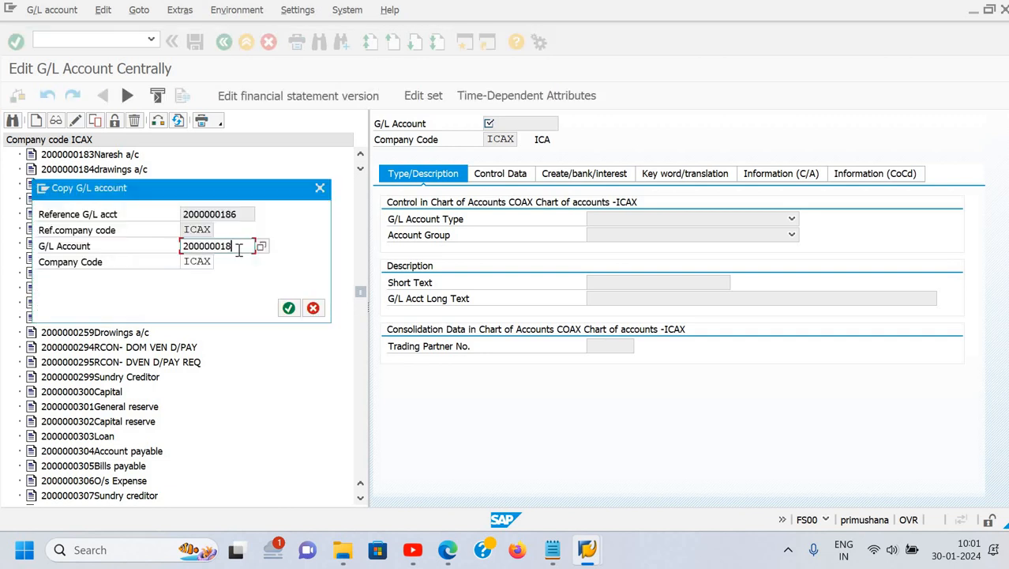
type("7")
left_click(288, 308)
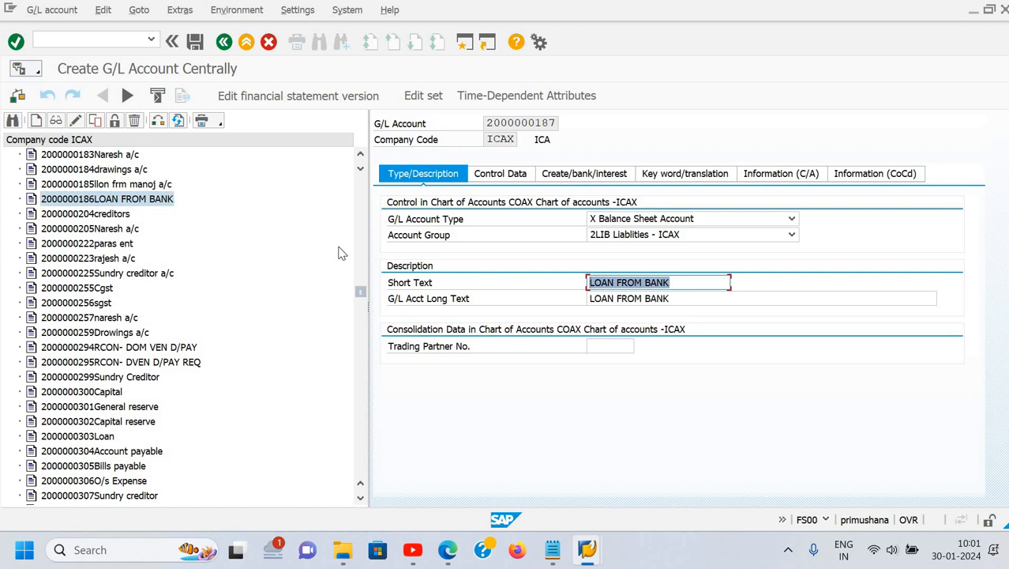
Set both the short text and the long text of the new G/L account to "O/s Rent".
type("o")
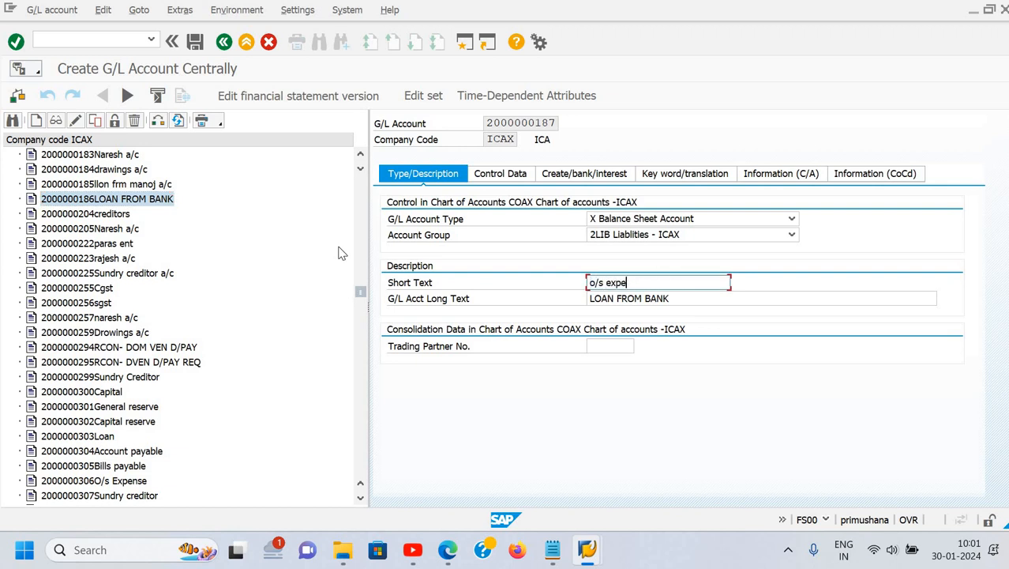
type("/")
key("BackSpace")
key("BackSpace")
type("O/s Rent")
key("Return")
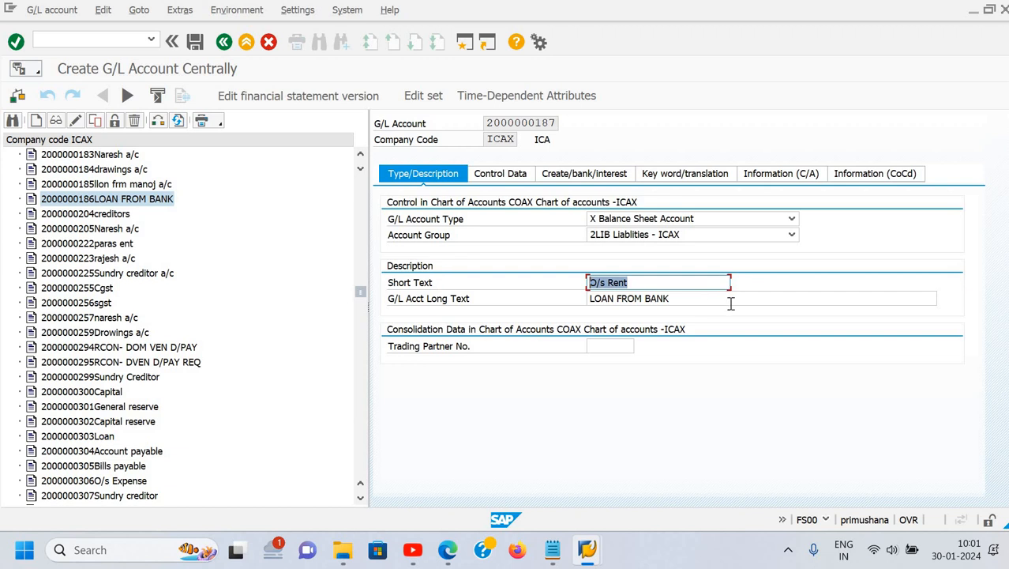
key("Tab")
key("ctrl+v")
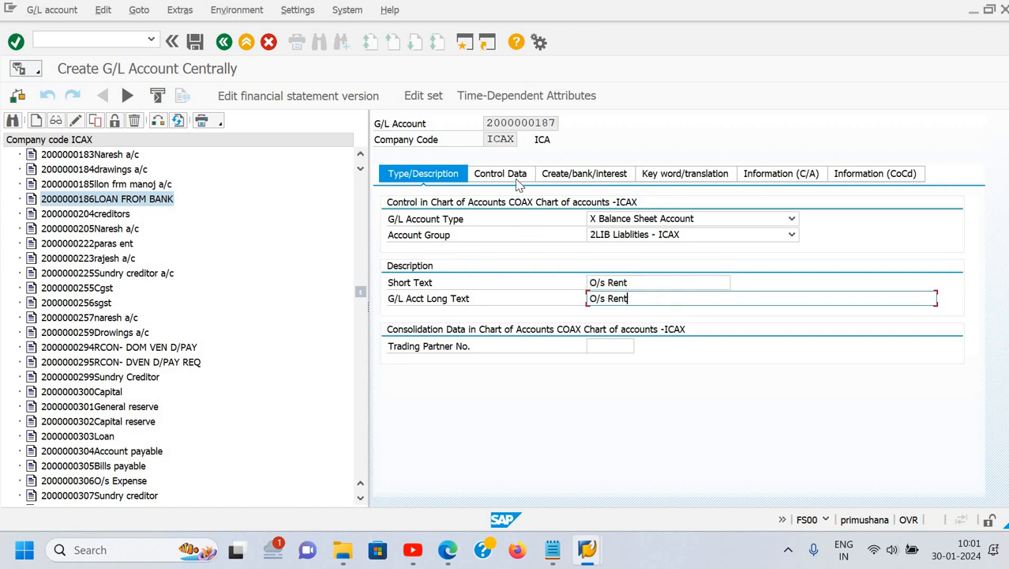
Add the English keyword deep to the O/s Rent account and save it despite the currency warning.
left_click(501, 174)
left_click(586, 174)
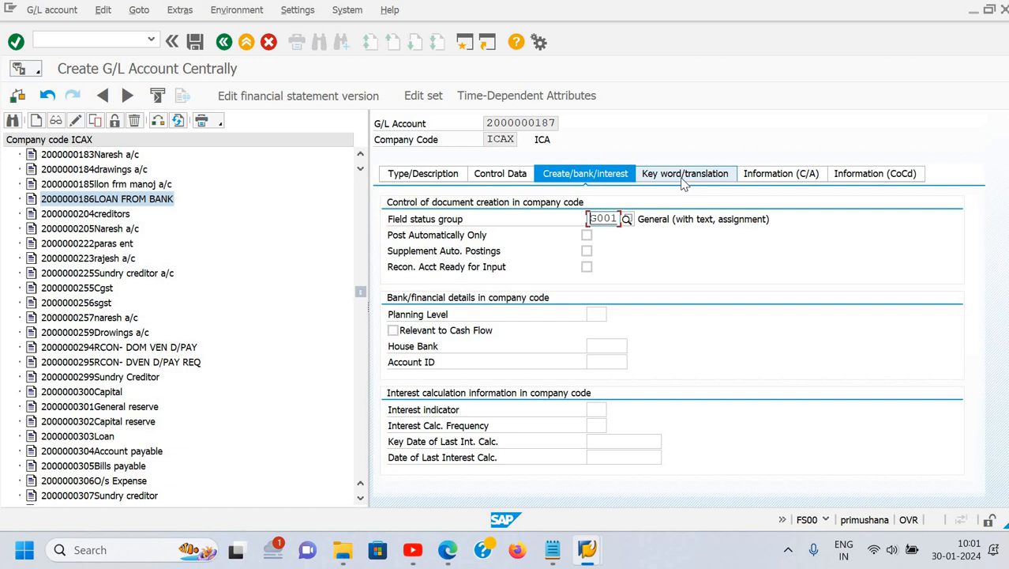
left_click(684, 180)
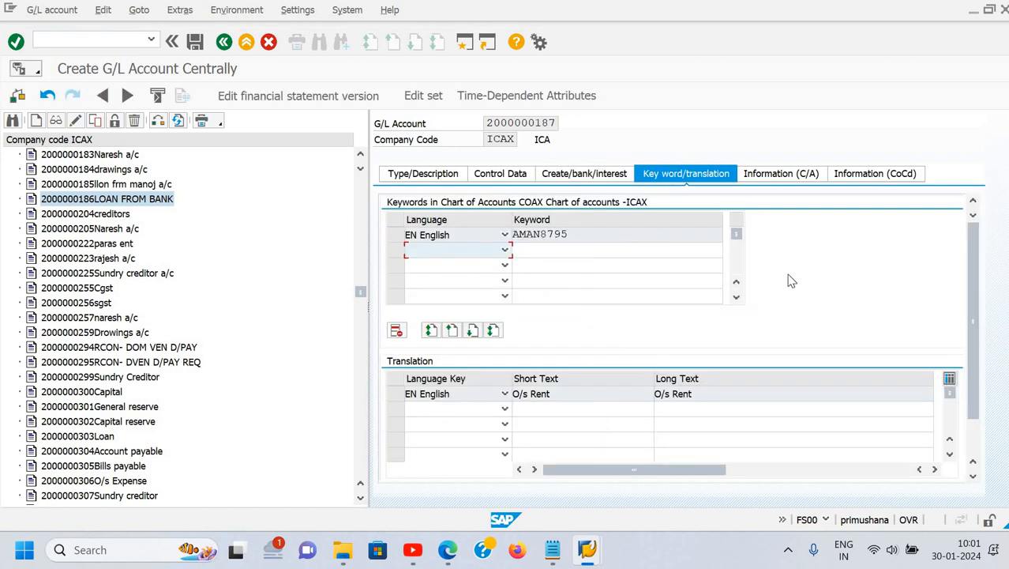
type("EN English")
key("Tab")
type("deep")
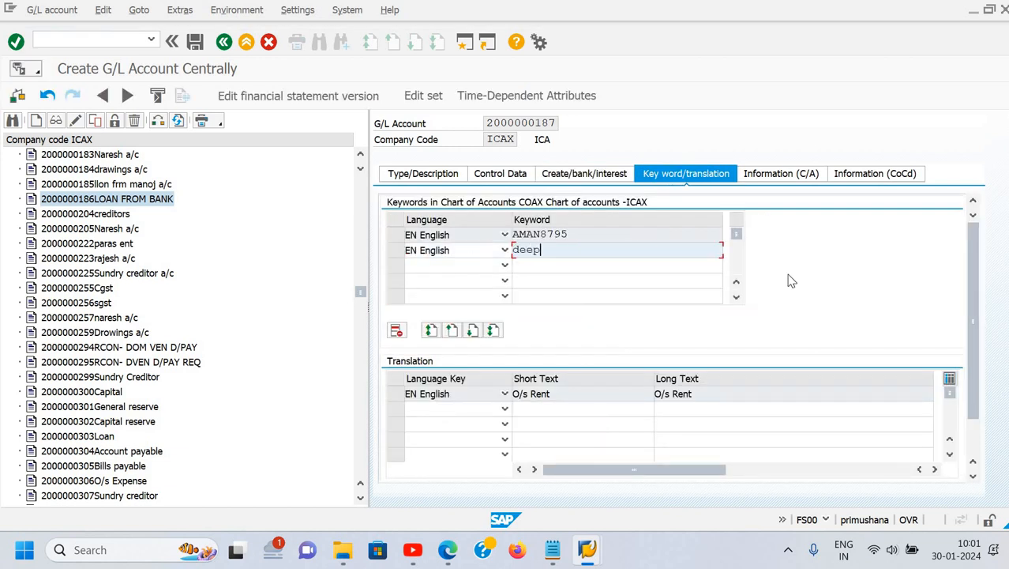
key("Return")
key("ctrl+s")
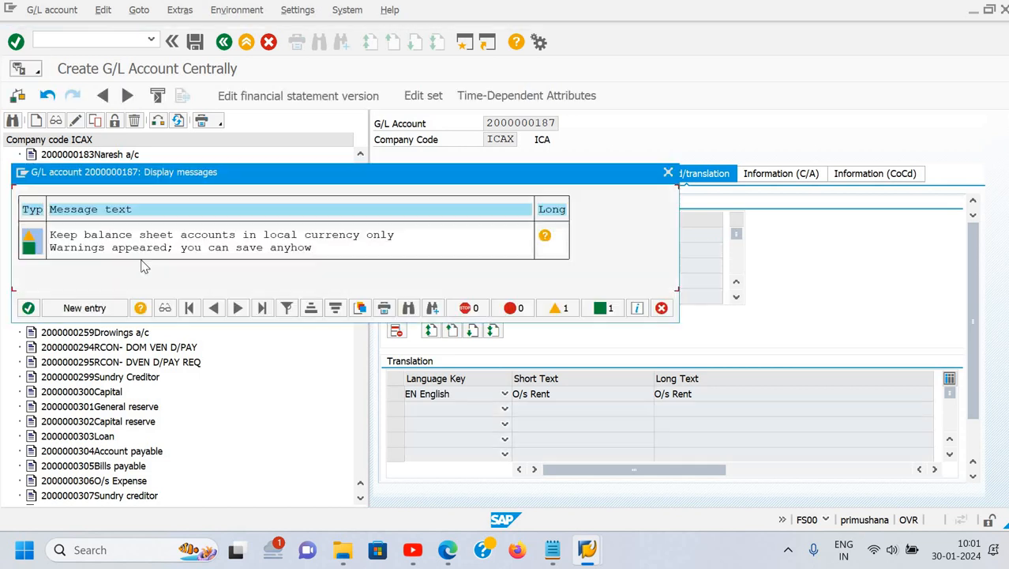
left_click(30, 309)
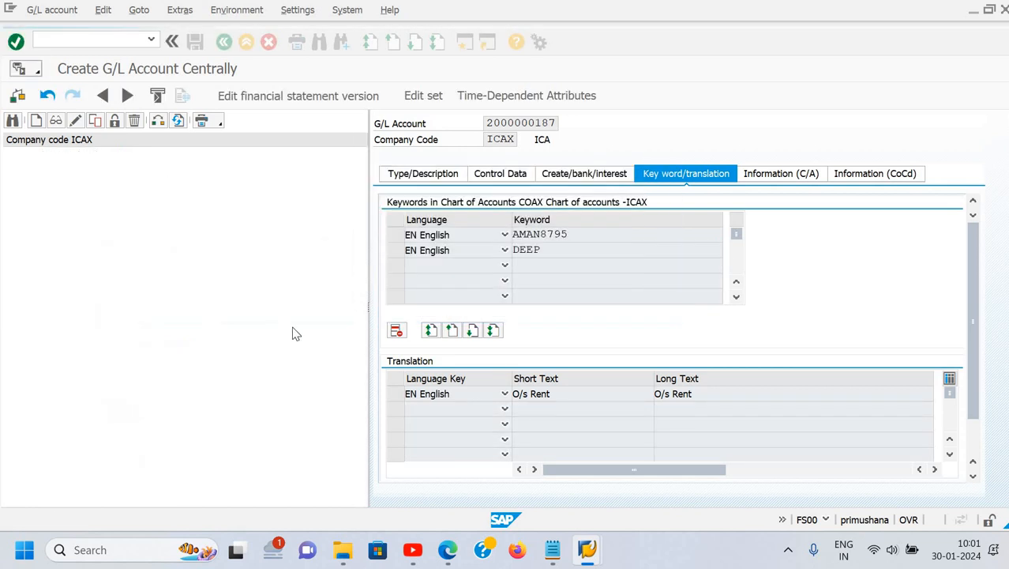
Switch back to the recurring entry session and use O/s Rent, found by keyword deep, as the account of the credit line item.
key("alt+Tab")
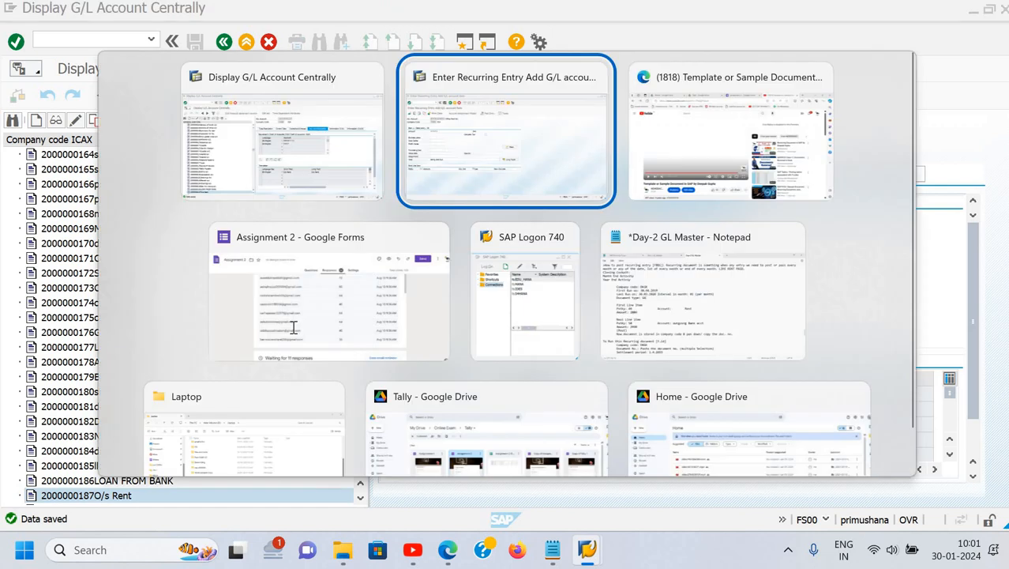
key("F4")
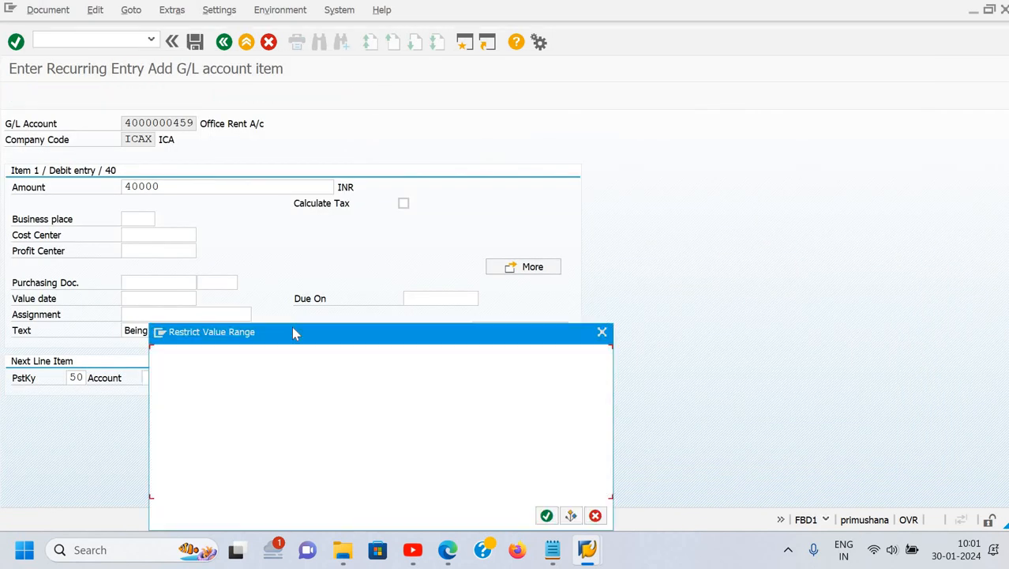
type("deep")
key("Return")
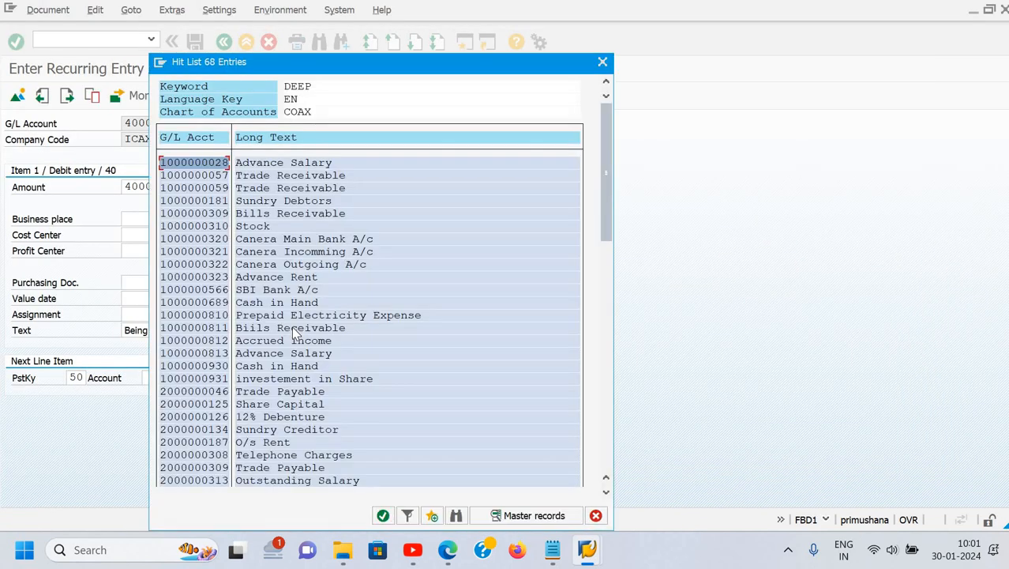
key("Down")
key("Down")
key("Down")
key("Down")
left_click_drag(605, 214, 602, 327)
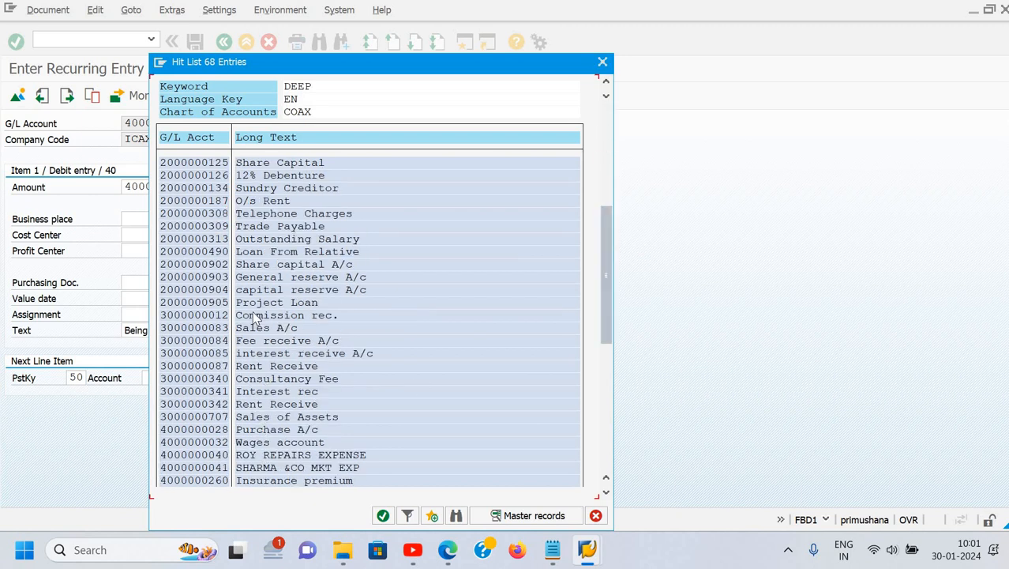
left_click(252, 205)
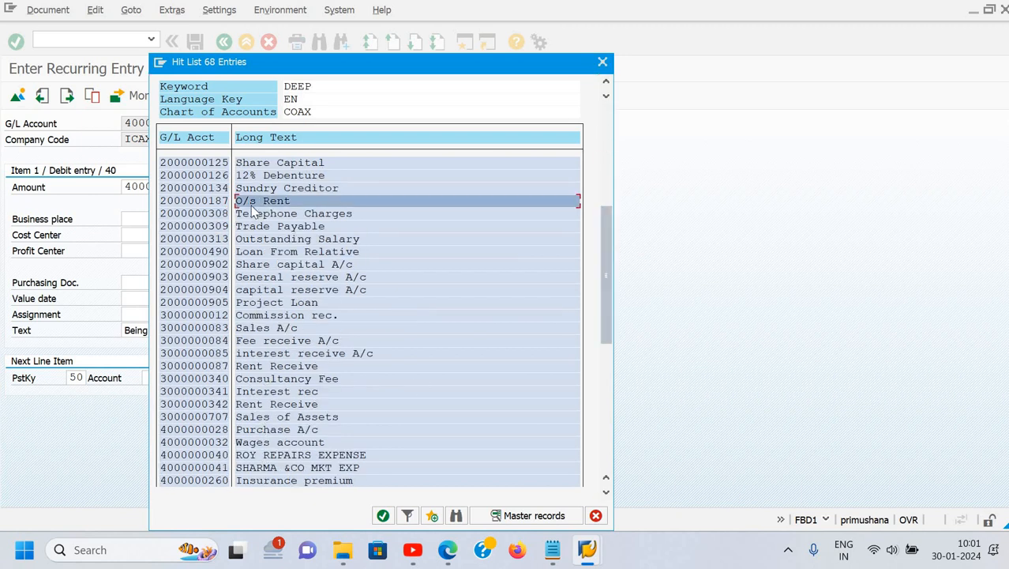
double_click(252, 206)
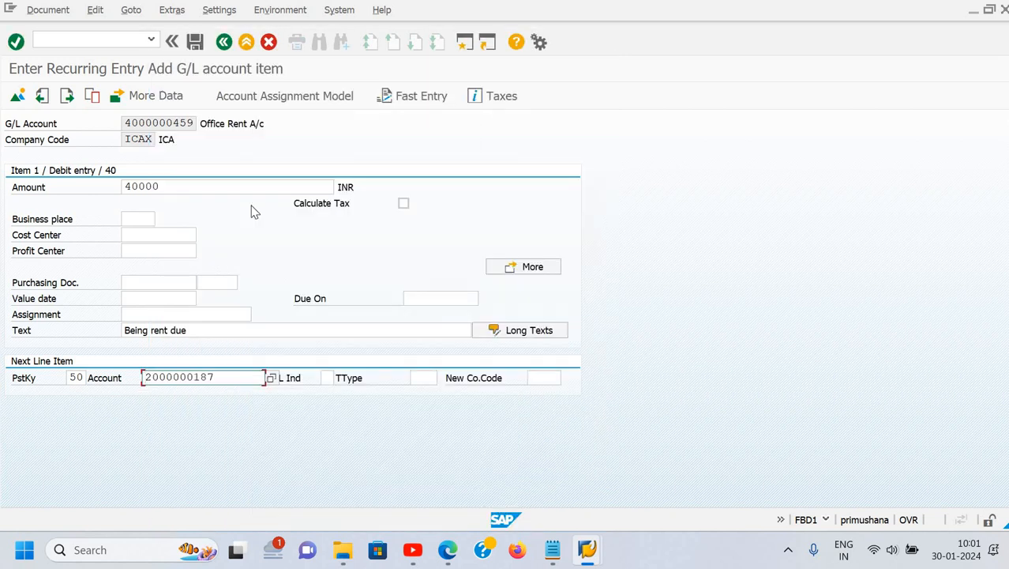
key("Return")
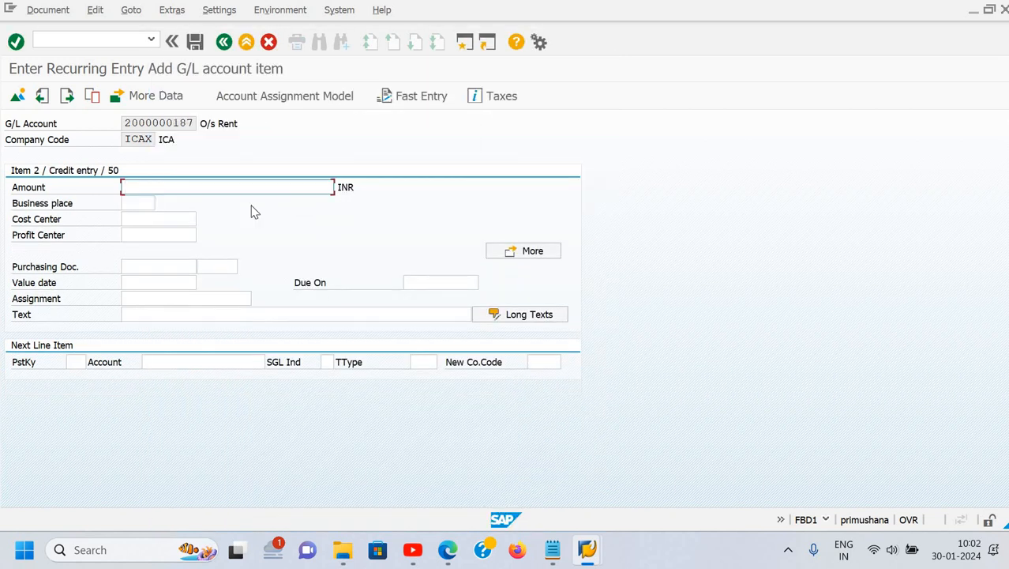
Enter * as the amount and + as the text for the O/s Rent credit item, and save the recurring entry from its overview.
key("Tab")
key("Tab")
key("Tab")
key("Tab")
key("Tab")
key("Tab")
key("Tab")
key("Tab")
key("Tab")
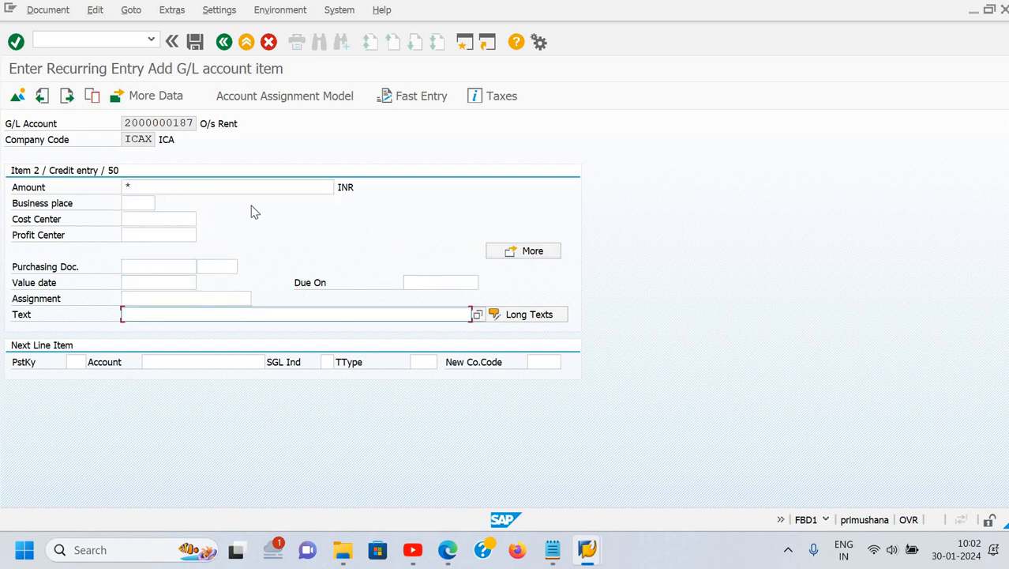
type("+")
key("Return")
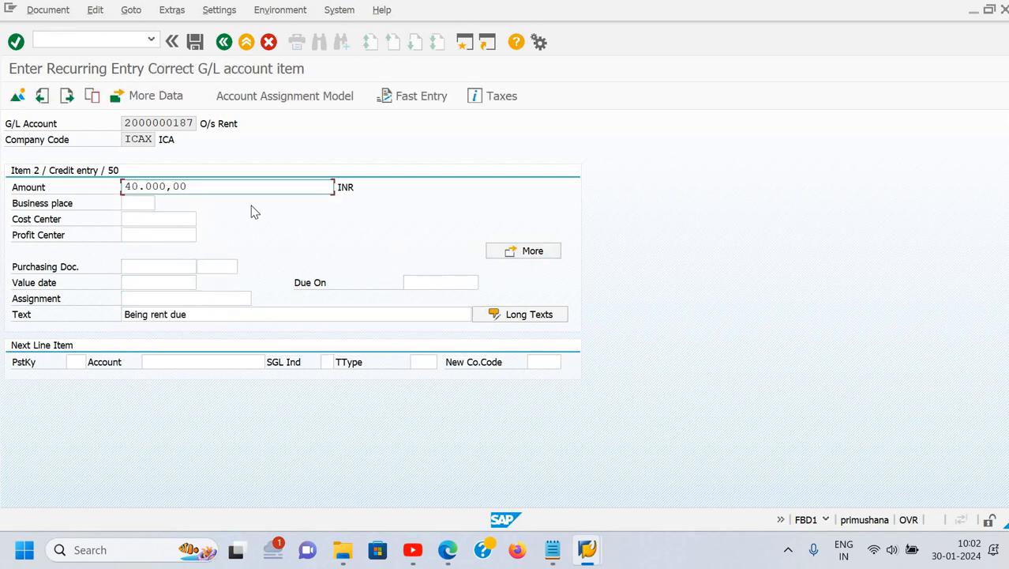
left_click(17, 96)
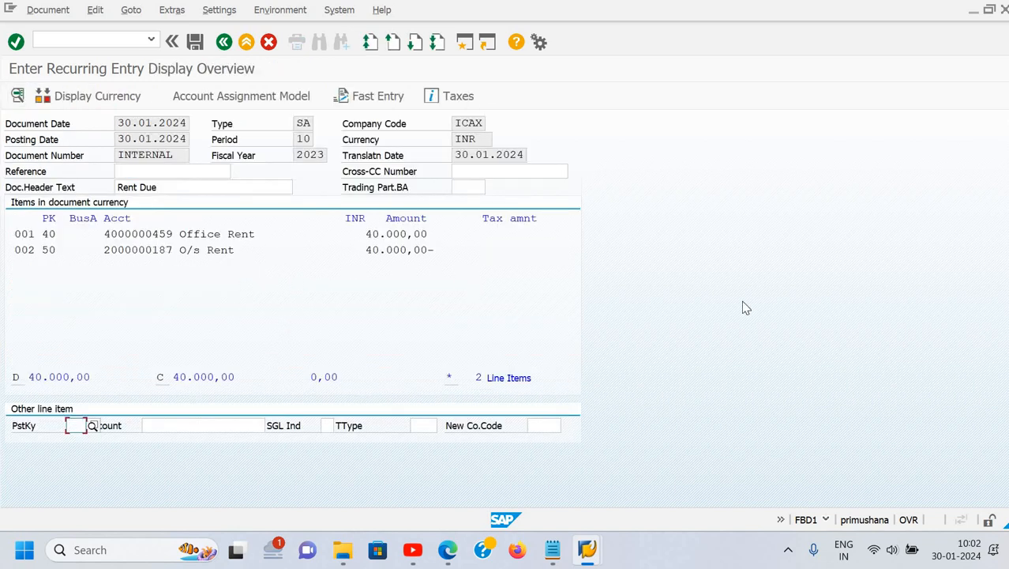
key("ctrl+s")
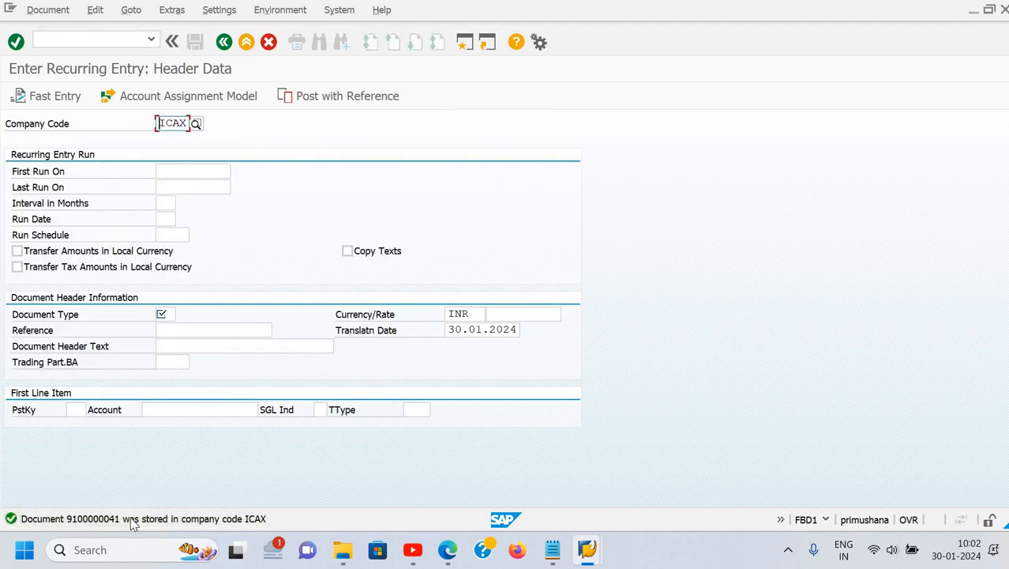
View the details of the status message about the stored recurring document, and close them.
double_click(132, 521)
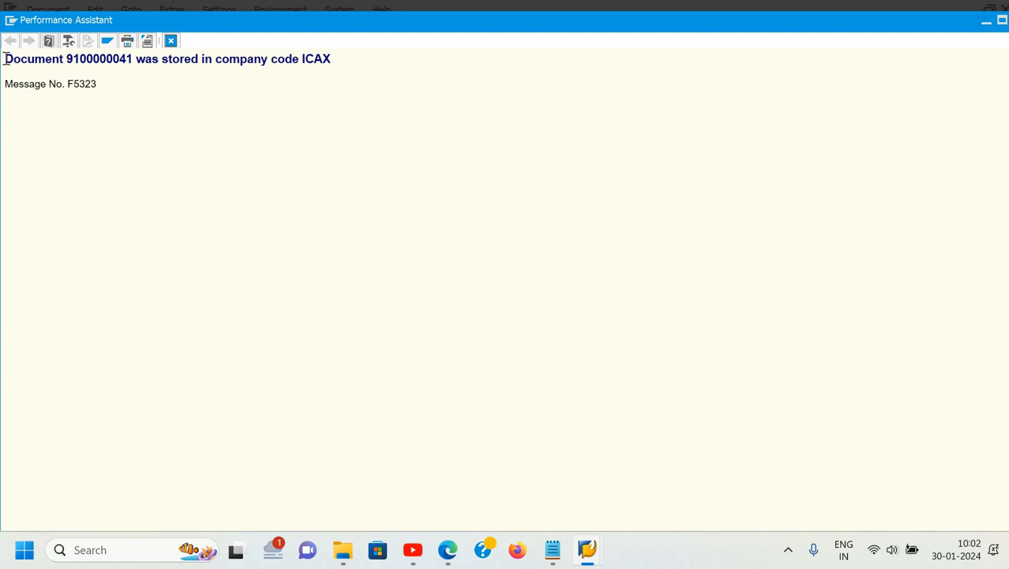
triple_click(323, 53)
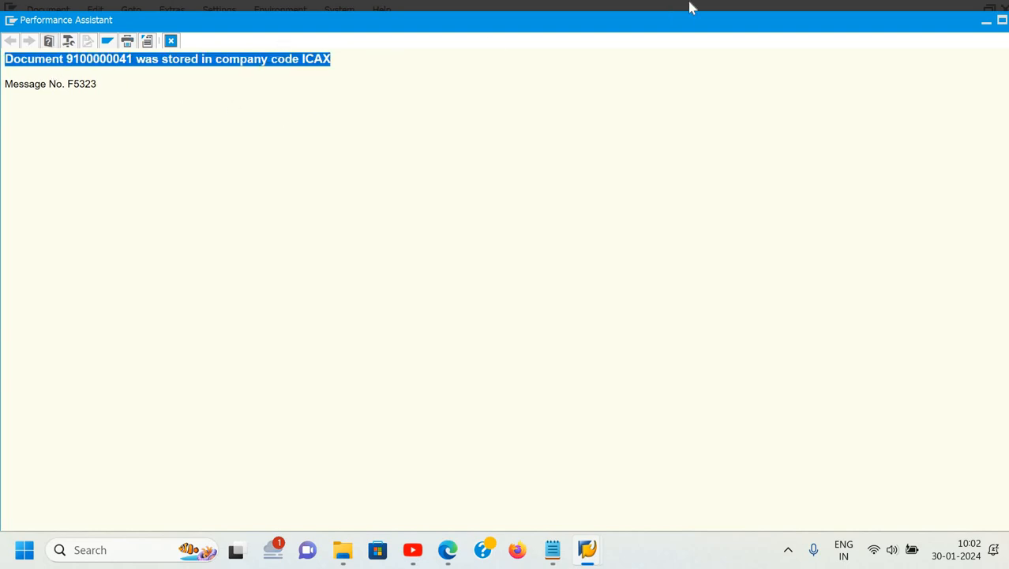
left_click_drag(690, 22, 485, 52)
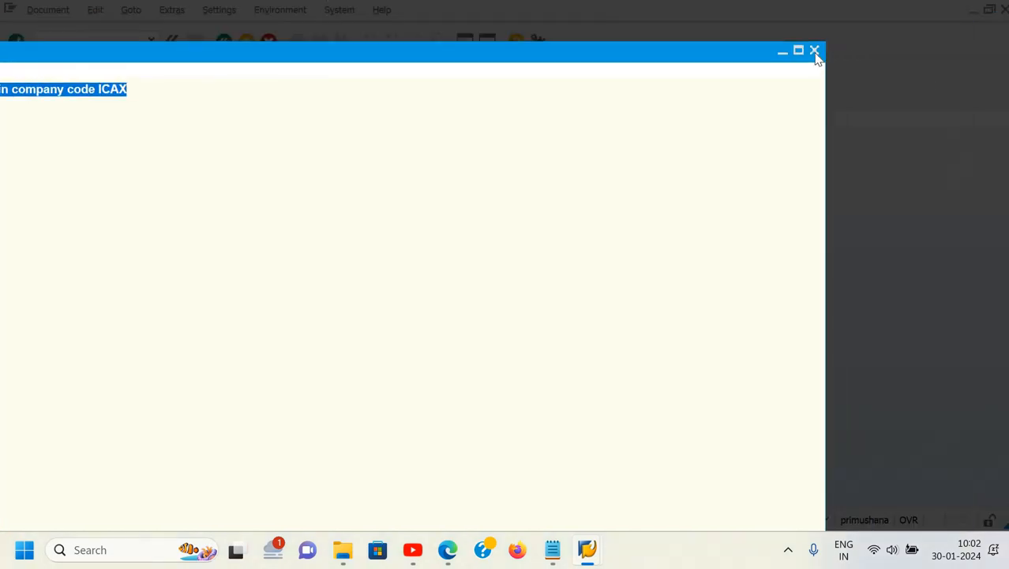
left_click(814, 51)
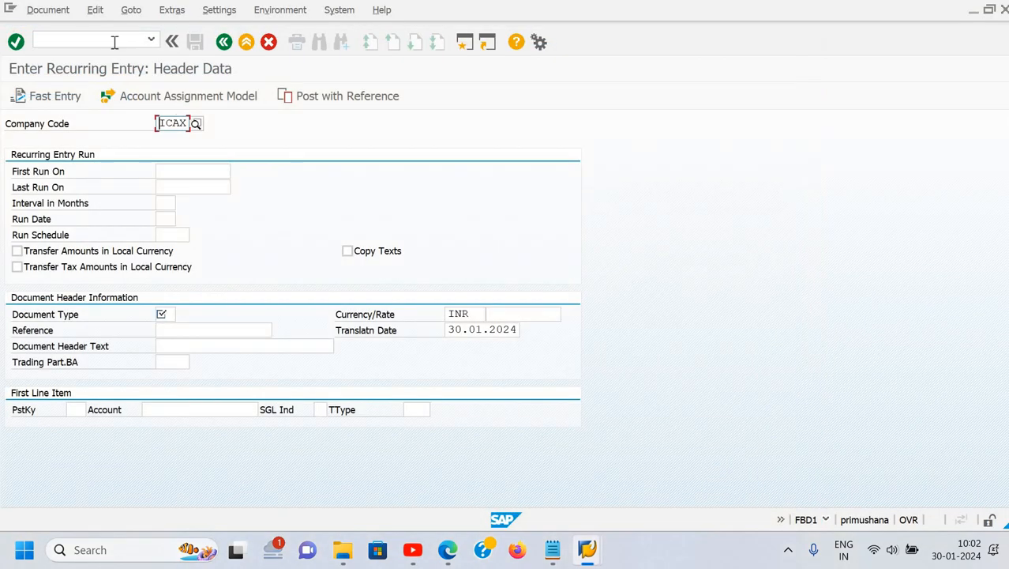
Leave the recurring entry screen and start transaction FBD1 again.
left_click(110, 40)
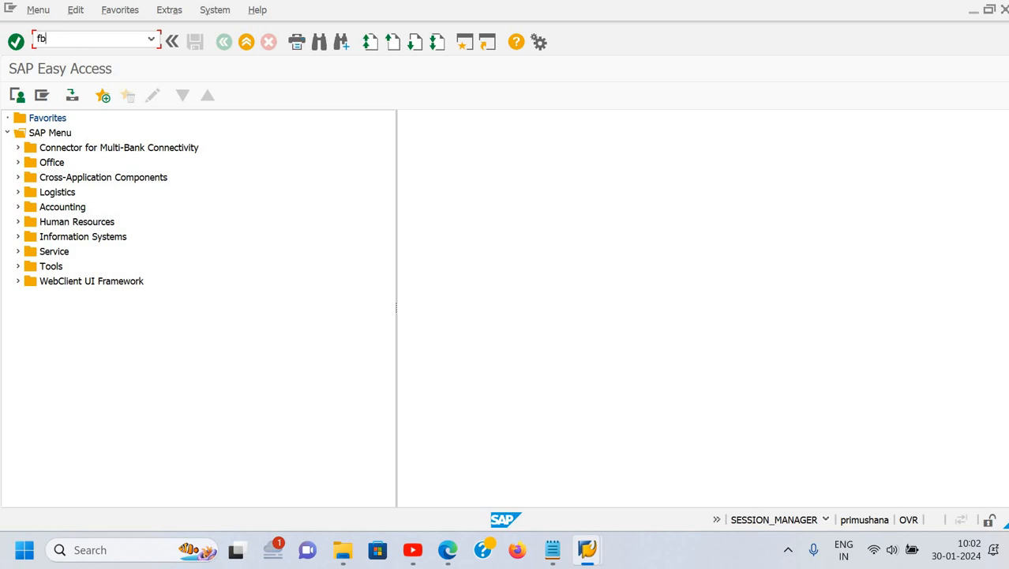
type("1")
key("Return")
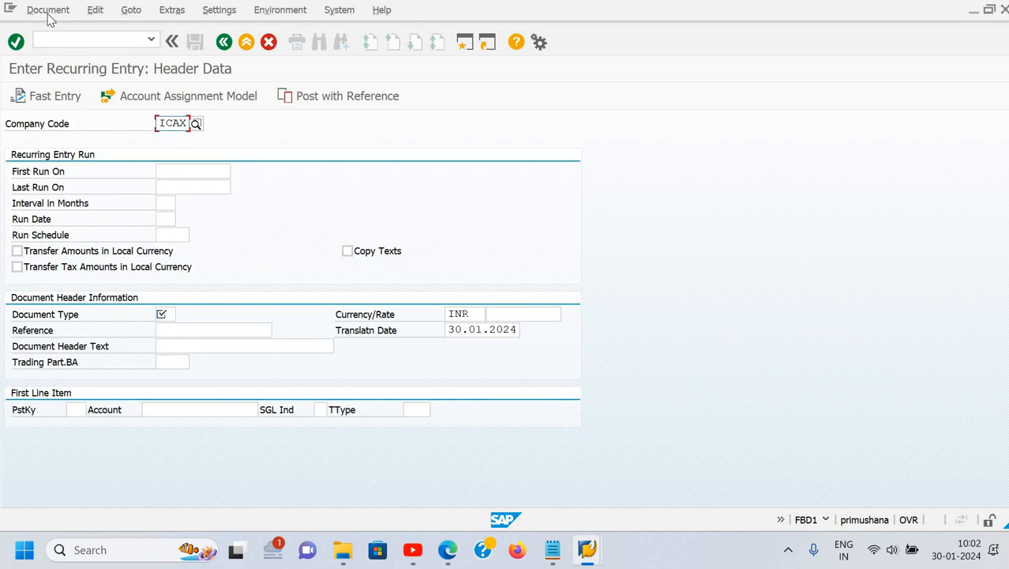
Try to display the stored recurring document from the recurring entry header screen.
left_click(49, 11)
left_click(52, 69)
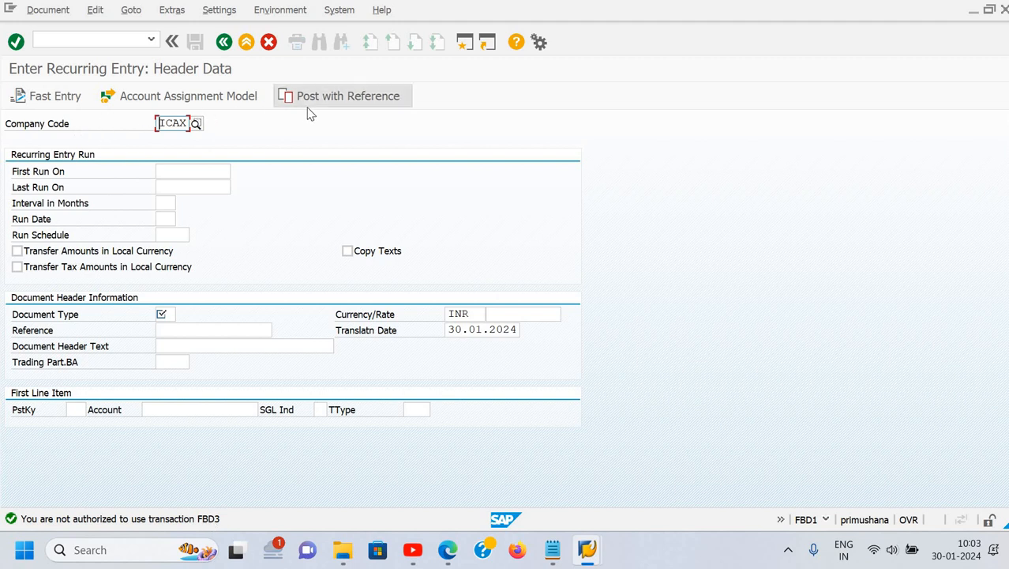
left_click(105, 41)
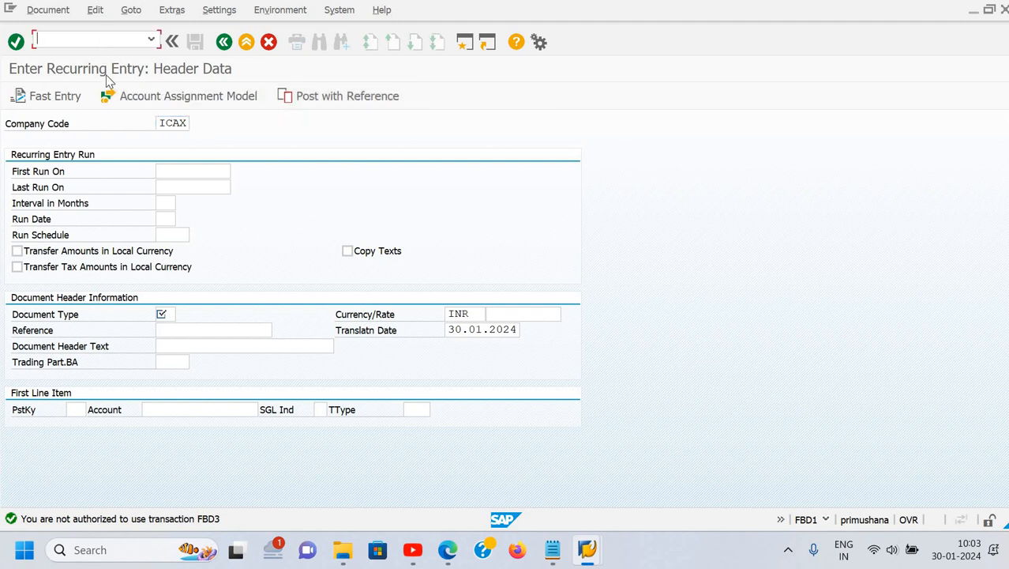
Set the recurring run to start on 30.01.2024 and end on 30.03.2024, with an interval of 01 month.
left_click(185, 172)
type("30.01.")
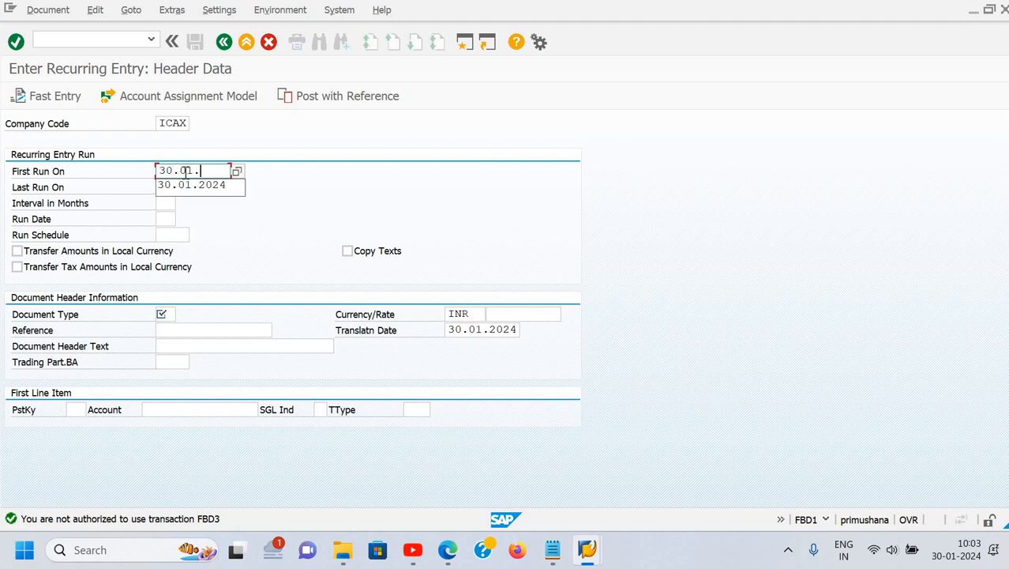
type("2024")
key("Tab")
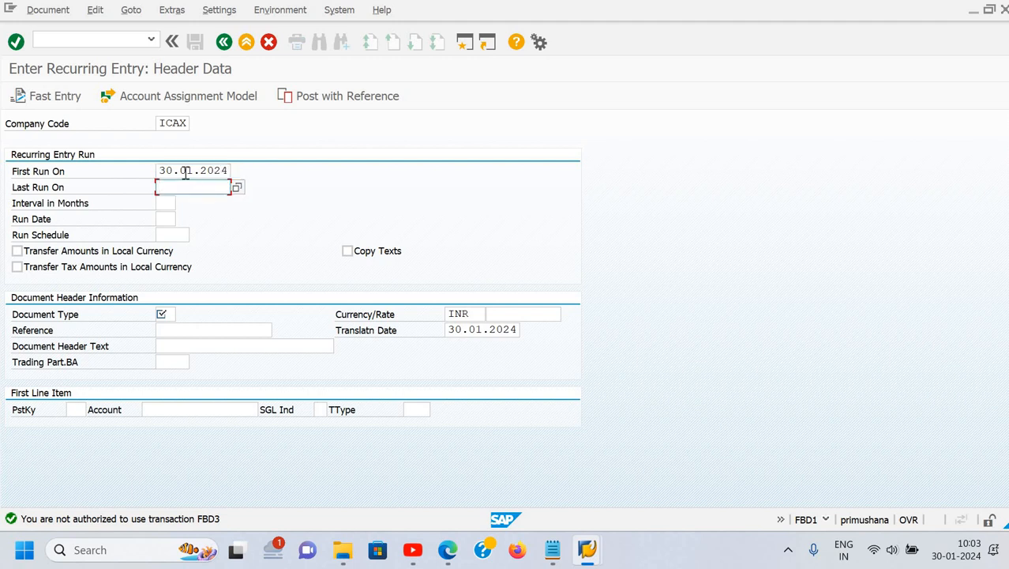
type("30.03")
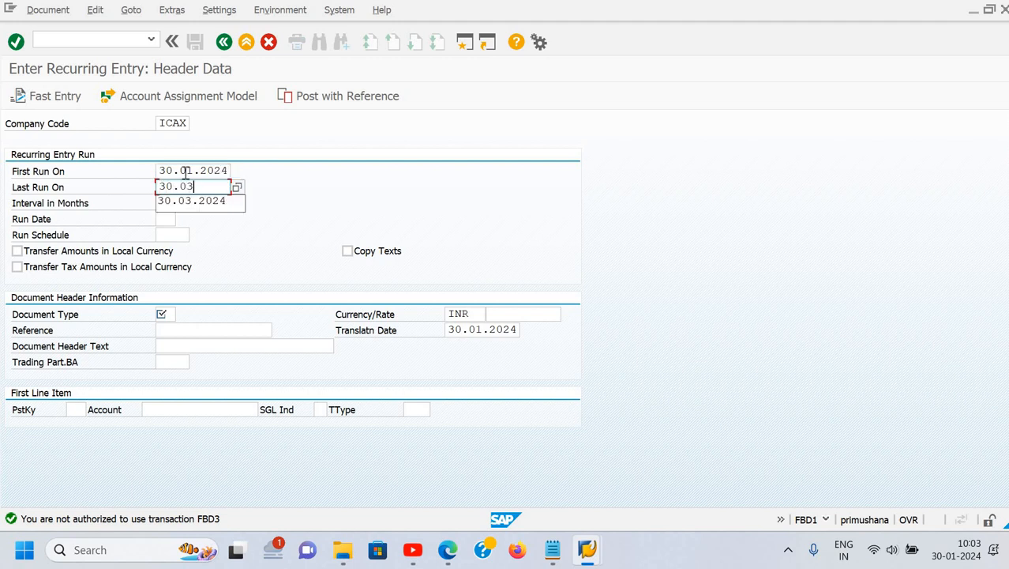
type(".2024")
key("Tab")
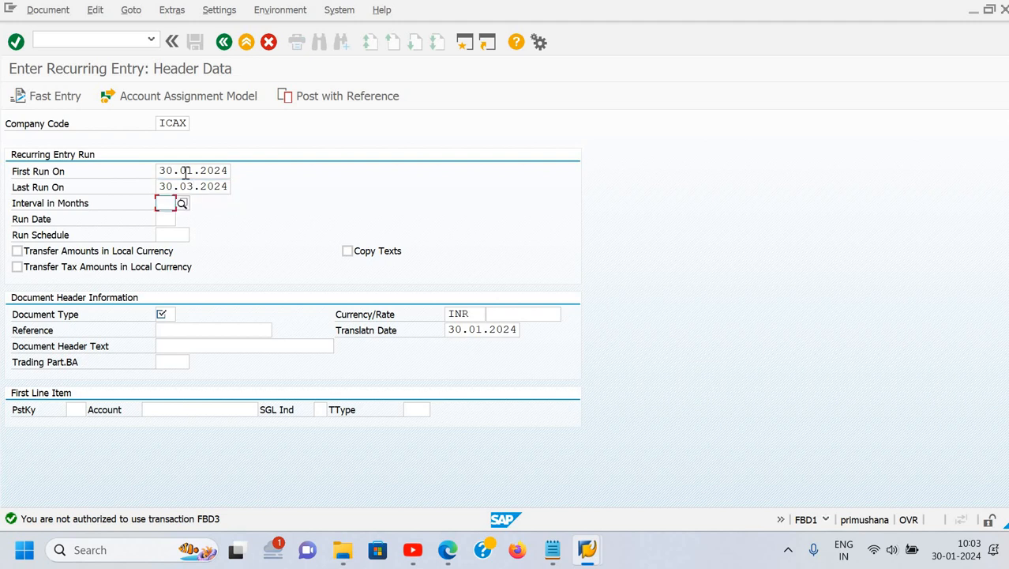
key("Tab")
key("shift+Tab")
left_click(182, 203)
double_click(210, 268)
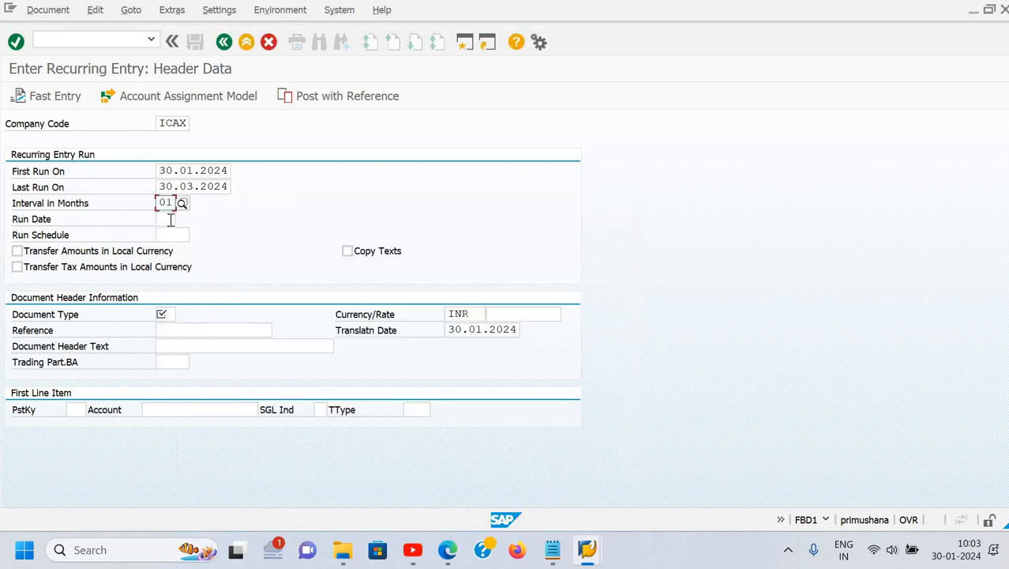
key("Tab")
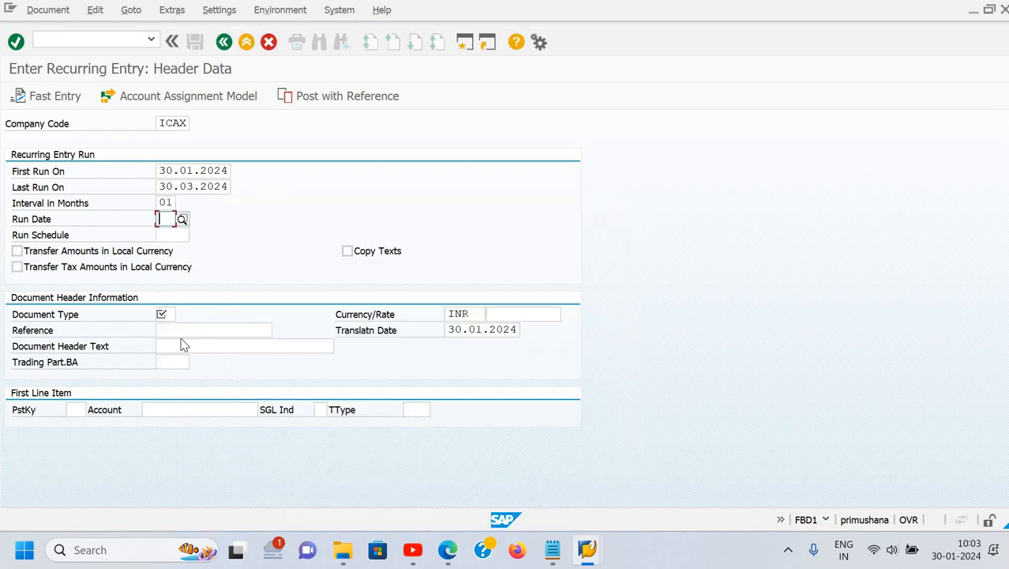
Set the document type to SA and the posting key of the first line item to 40.
left_click(171, 314)
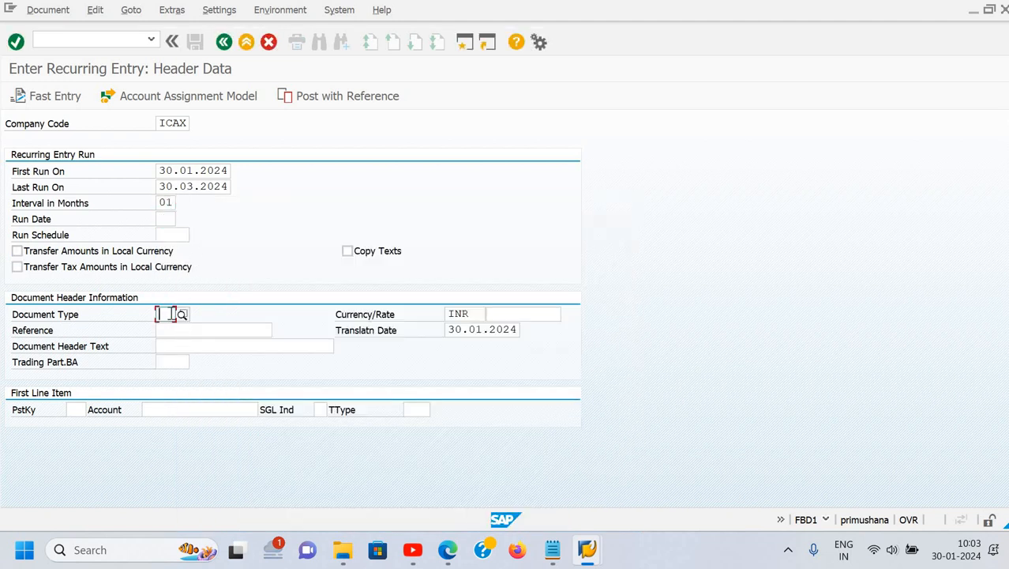
type("SA")
key("Tab")
key("Tab")
key("Tab")
key("Tab")
key("Tab")
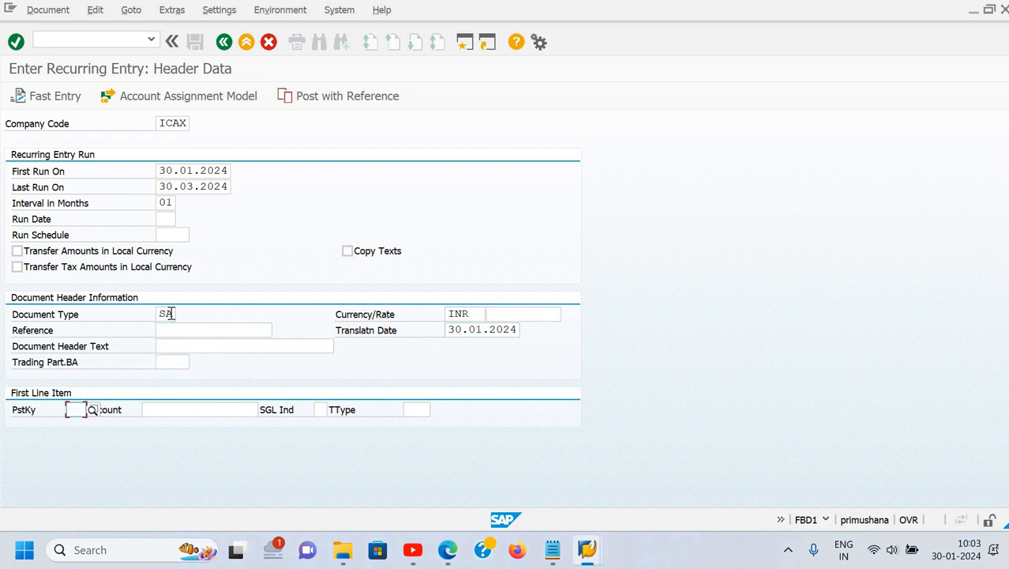
key("shift+Tab")
key("Tab")
key("Tab")
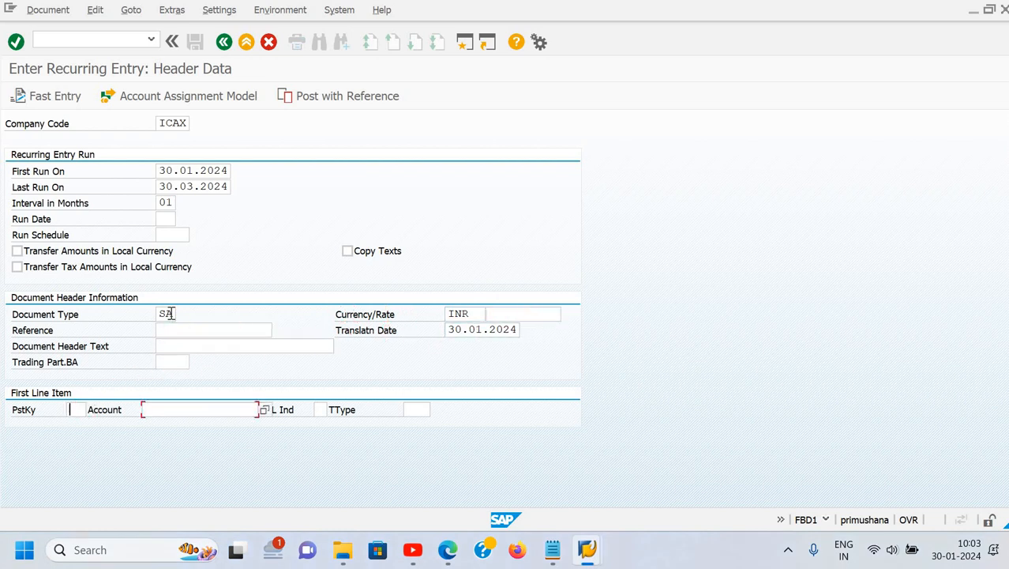
key("shift+Tab")
type("40")
key("Tab")
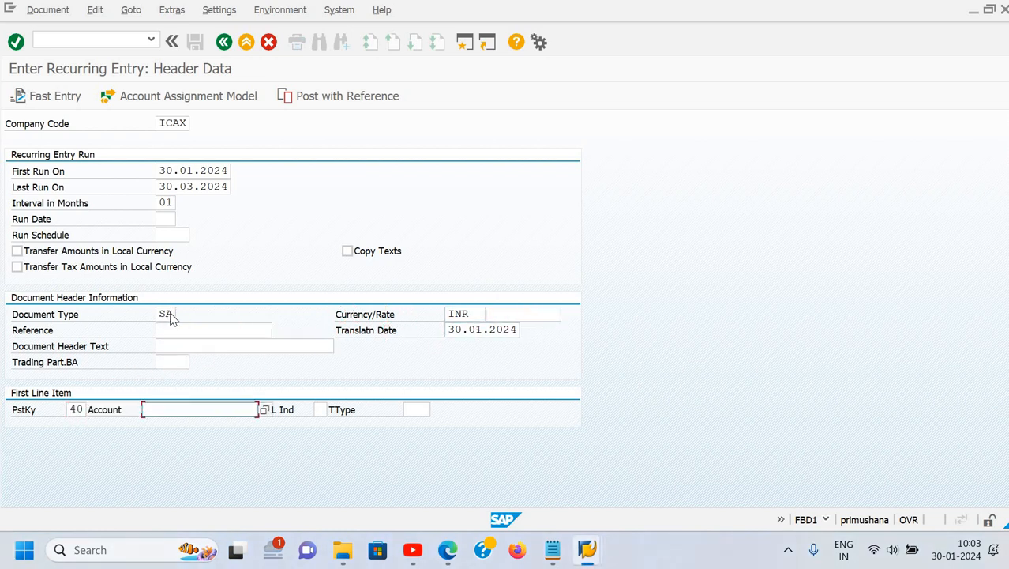
Find Office Rent A/c by keyword deep, use it as the debit account, and continue to its line item.
key("F4")
type("deep")
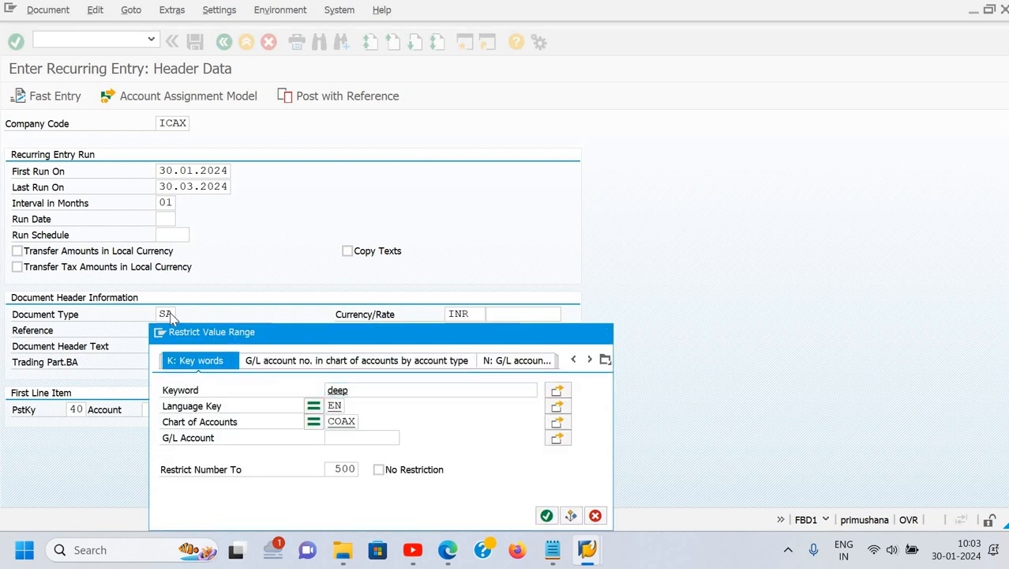
key("Return")
key("Down")
key("Down")
key("Down")
key("Down")
key("Down")
key("Down")
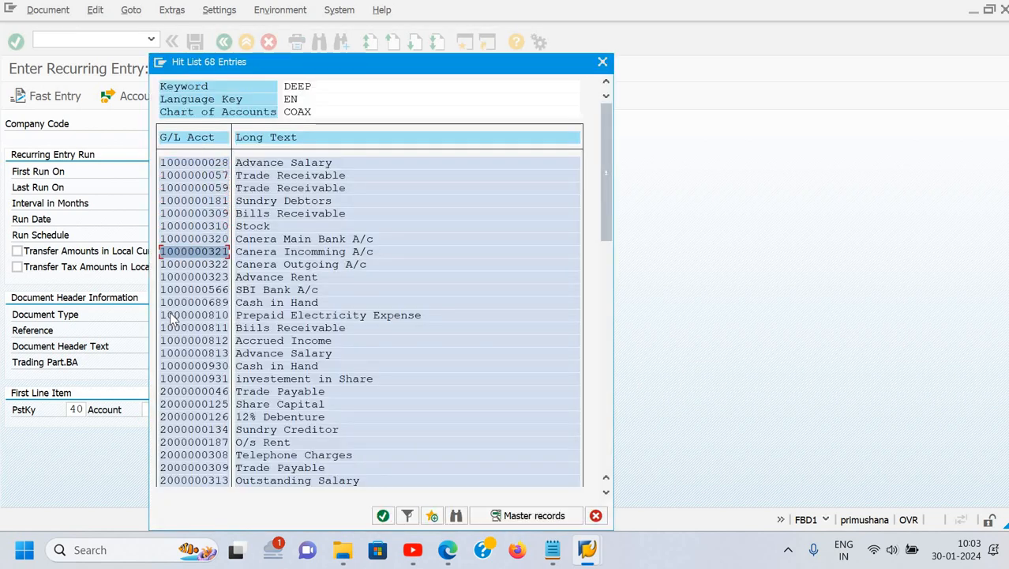
key("Down")
key("Down")
key("Down")
key("Down")
key("Down")
key("Down")
key("Down")
key("Down")
key("Down")
key("Down")
key("Down")
key("Down")
key("Down")
key("Down")
key("Down")
key("Down")
key("Down")
key("Down")
key("Down")
key("Down")
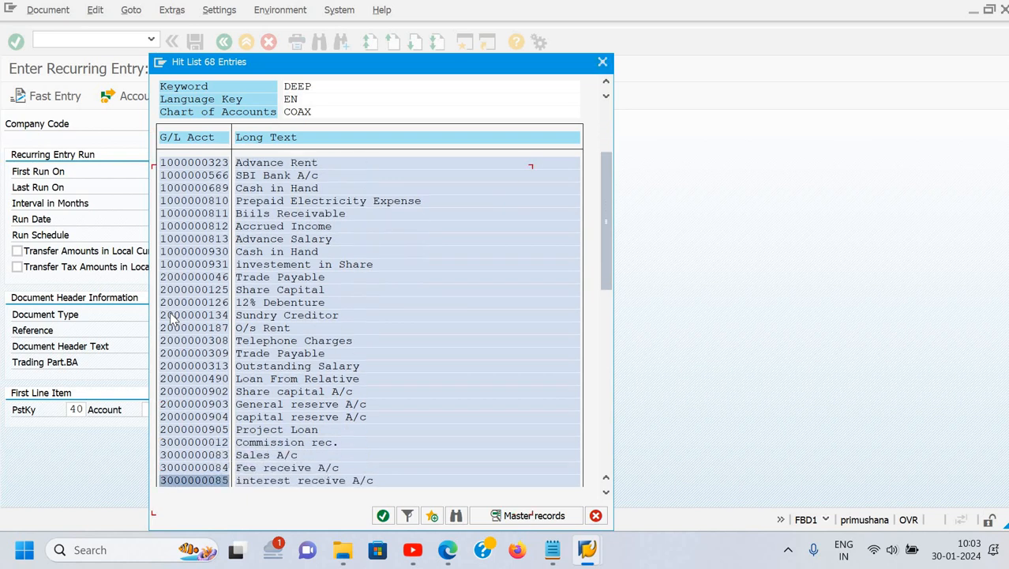
key("Down")
key("Down")
key("Down")
key("Down")
key("Down")
key("Down")
key("Down")
key("Down")
key("Down")
key("Down")
key("Down")
key("Down")
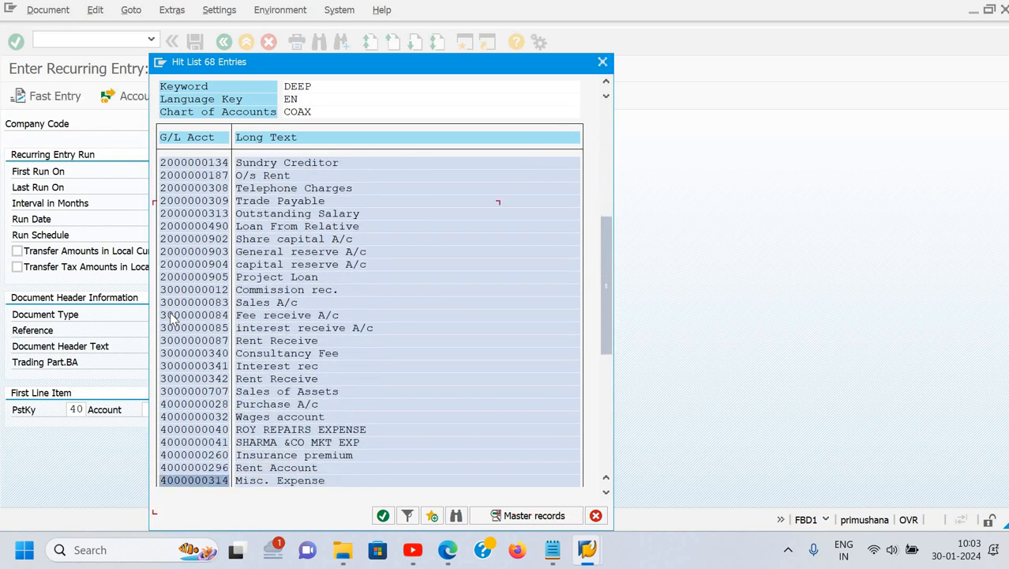
key("Down")
key("Down")
key("Down")
key("Down")
key("Up")
key("Up")
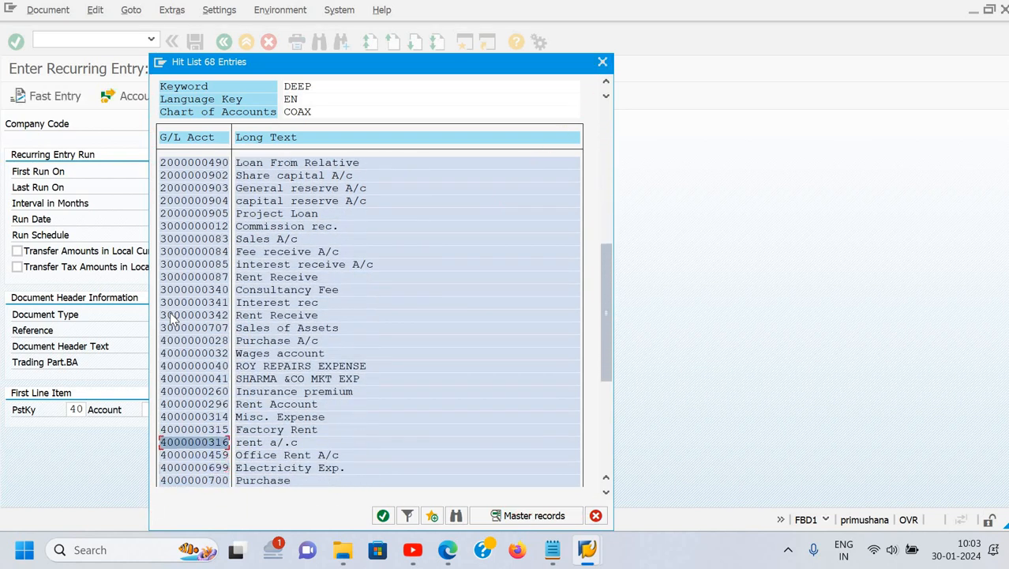
key("Down")
key("Return")
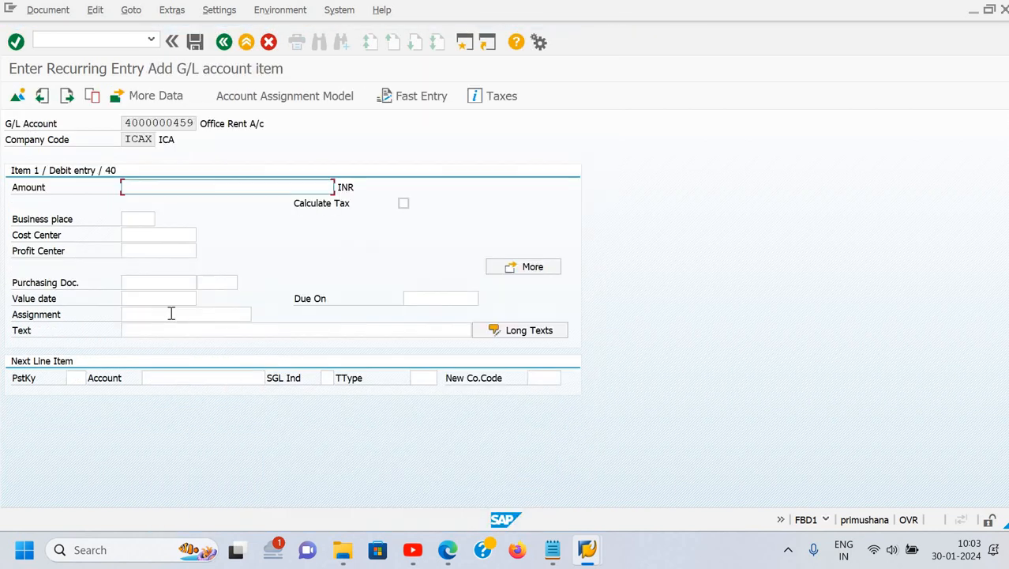
Enter 40000 as the amount and "Being rent due" as the text of the Office Rent debit item.
type("40000")
key("Tab")
key("Tab")
key("Tab")
key("Tab")
key("Tab")
key("Tab")
key("Tab")
key("Tab")
key("Tab")
key("Tab")
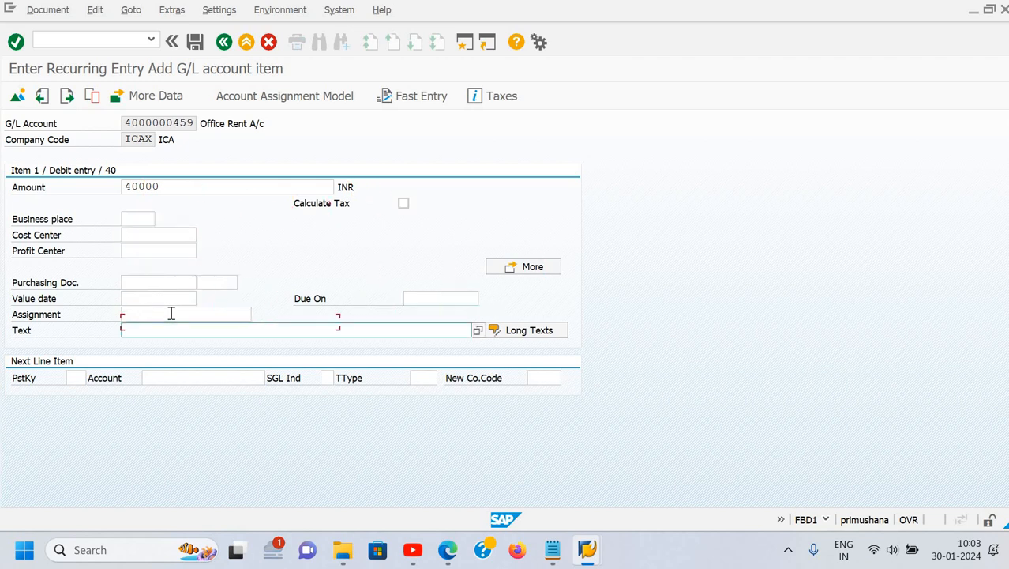
type("B")
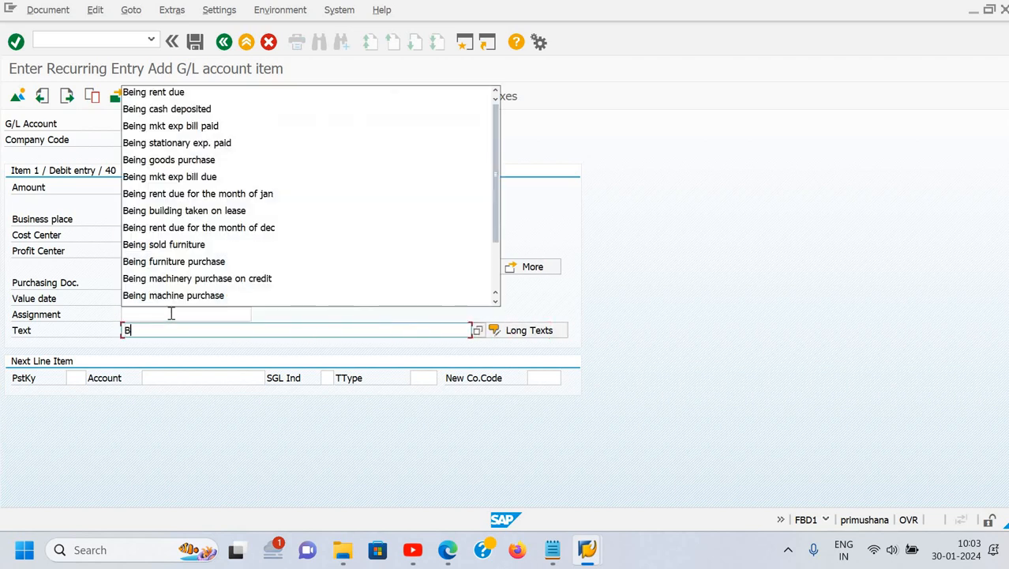
type("eing re")
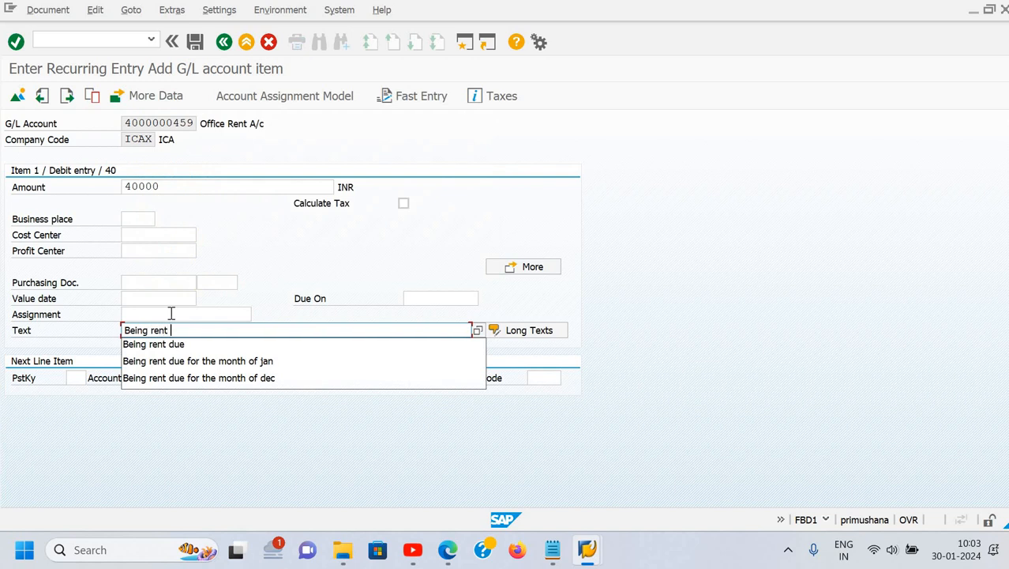
type("nt")
key("Down")
key("Return")
key("Tab")
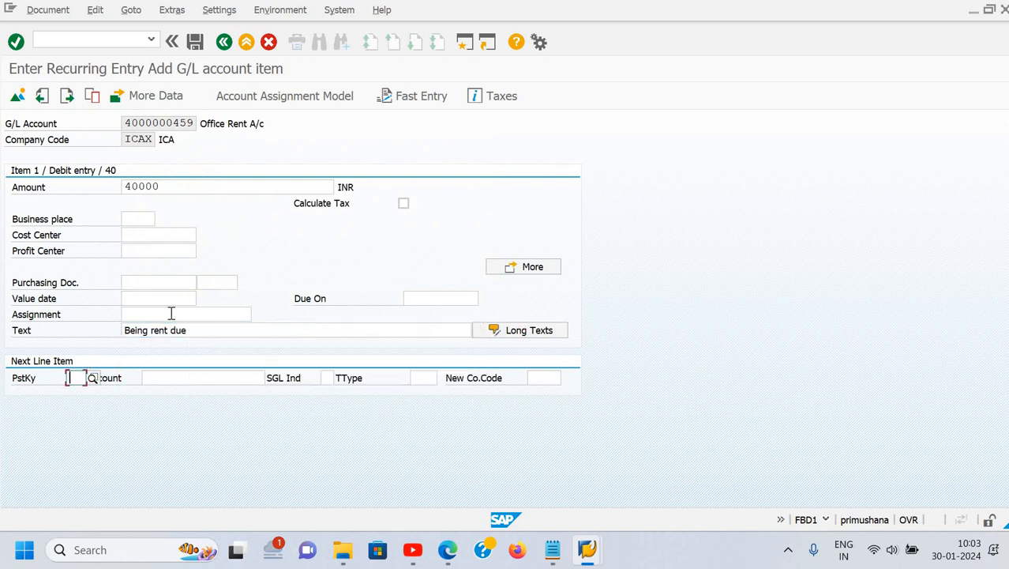
Add a credit line item with posting key 50 and the O/s Rent account, found by keyword deep.
type("50")
key("Tab")
key("F4")
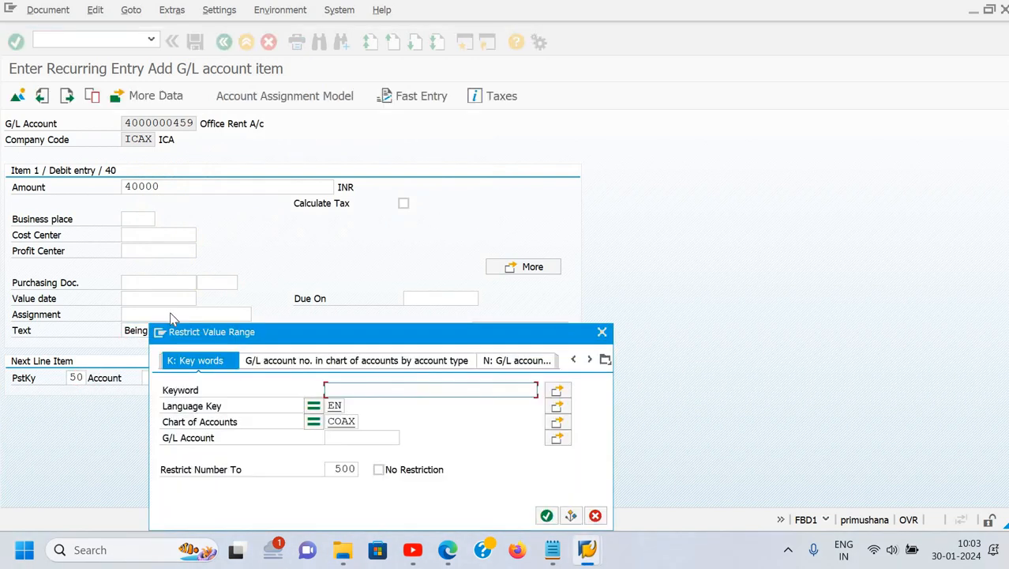
type("deep")
key("Return")
key("Down")
key("Down")
key("Down")
key("Down")
key("Down")
key("Down")
key("Down")
key("Down")
key("Down")
key("Down")
key("Down")
key("Down")
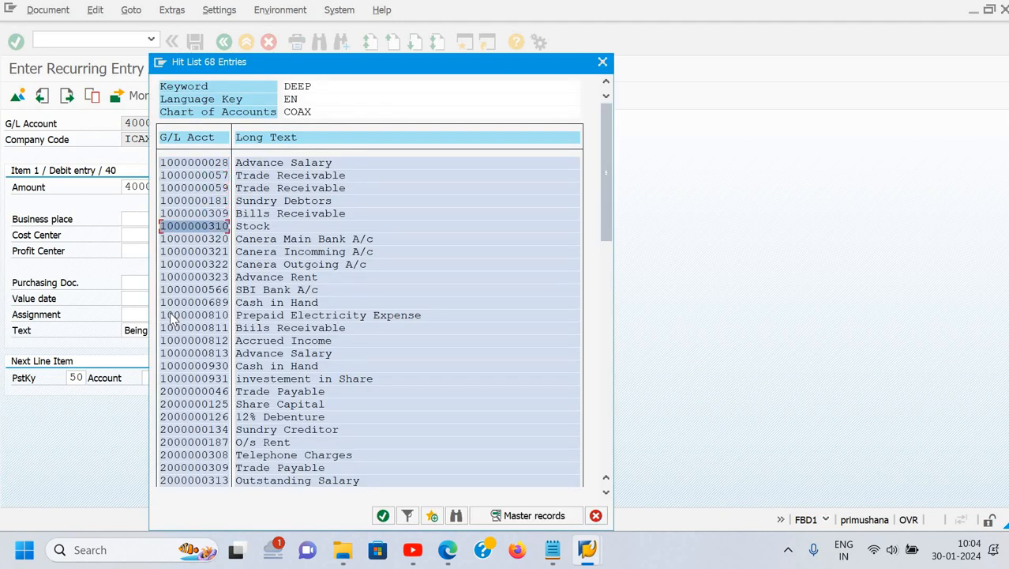
key("Down")
key("Down")
key("Down")
key("Down")
key("Down")
key("Down")
key("Down")
key("Down")
key("Down")
key("Down")
key("Down")
key("Down")
key("Down")
key("Down")
key("Up")
key("Up")
key("Up")
key("Up")
key("Return")
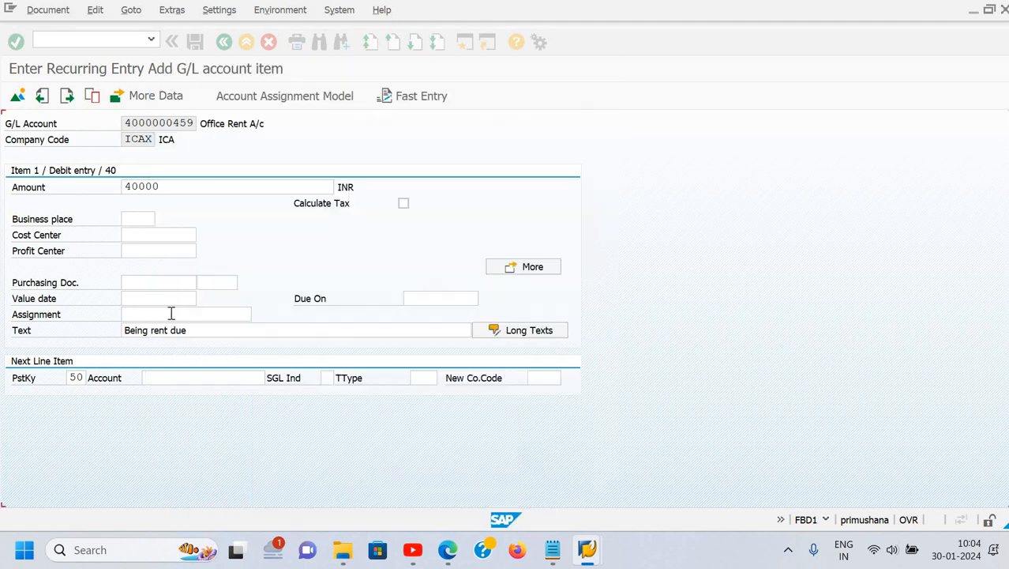
key("Return")
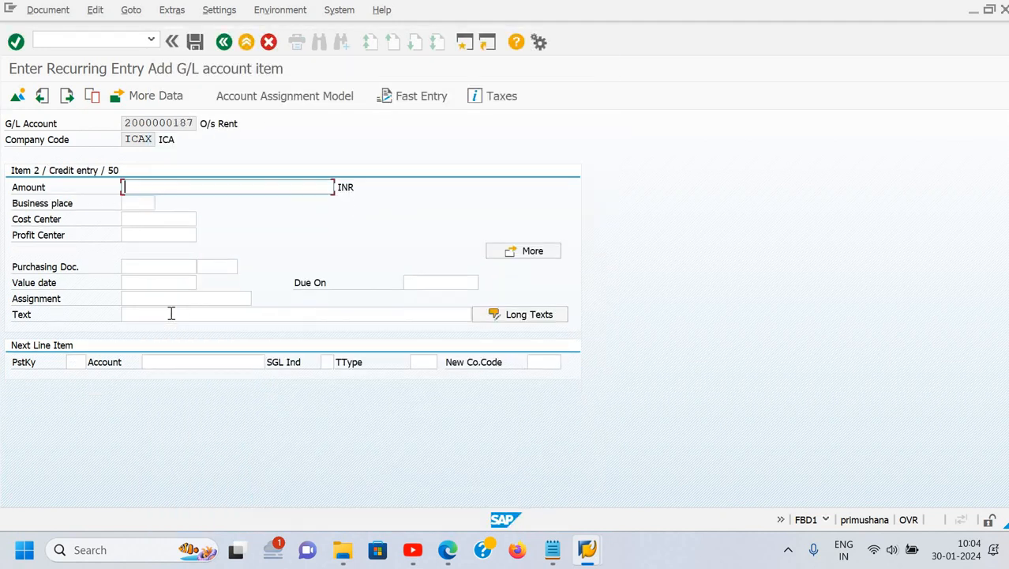
Enter * as the amount and "Being rent due" as the text of the O/s Rent credit item, and save the recurring entry.
type("*")
key("Tab")
key("Tab")
key("Tab")
key("Tab")
key("Tab")
key("Tab")
key("Tab")
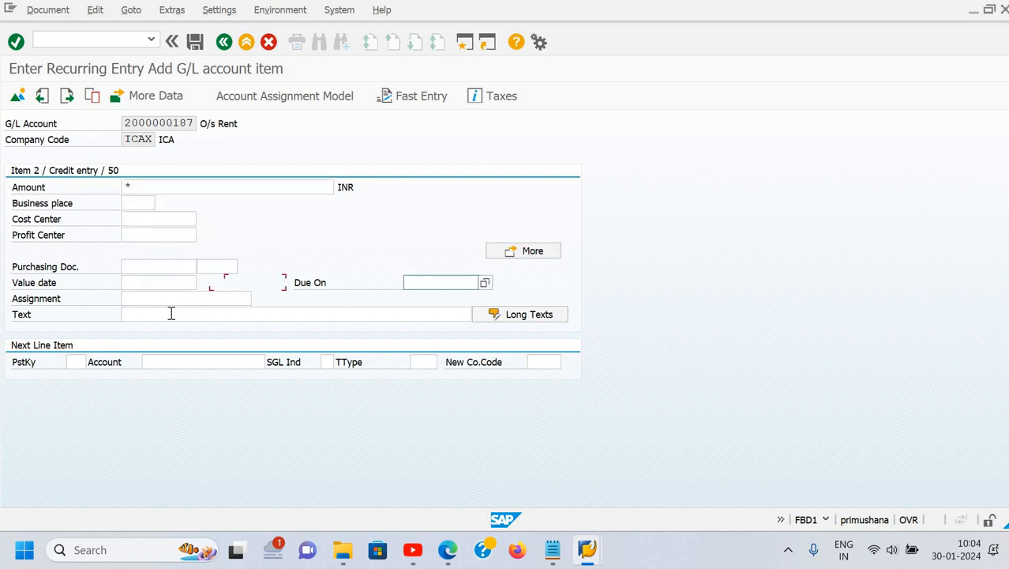
left_click(170, 314)
type("B")
key("Down")
key("Return")
key("Return")
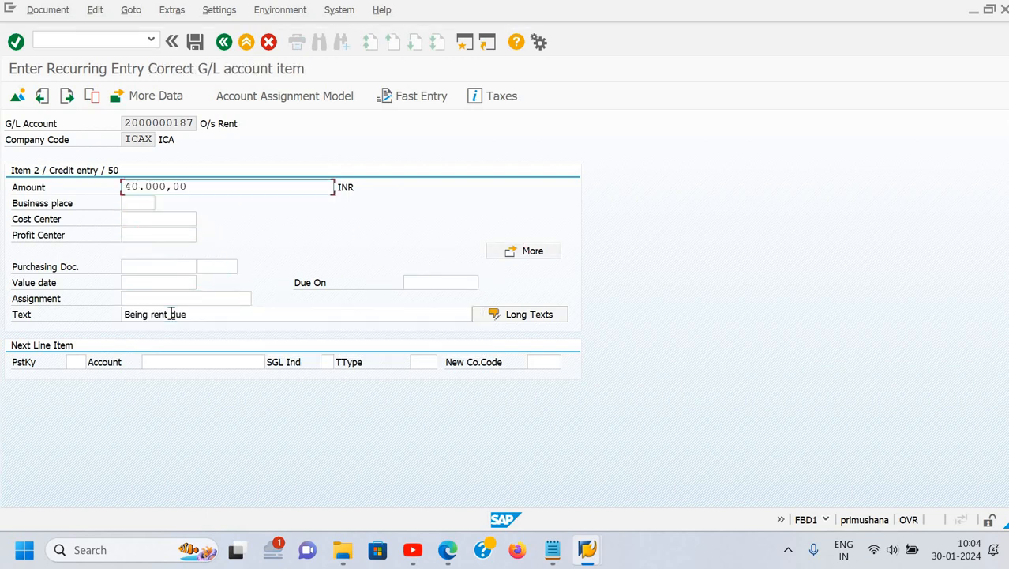
key("ctrl+s")
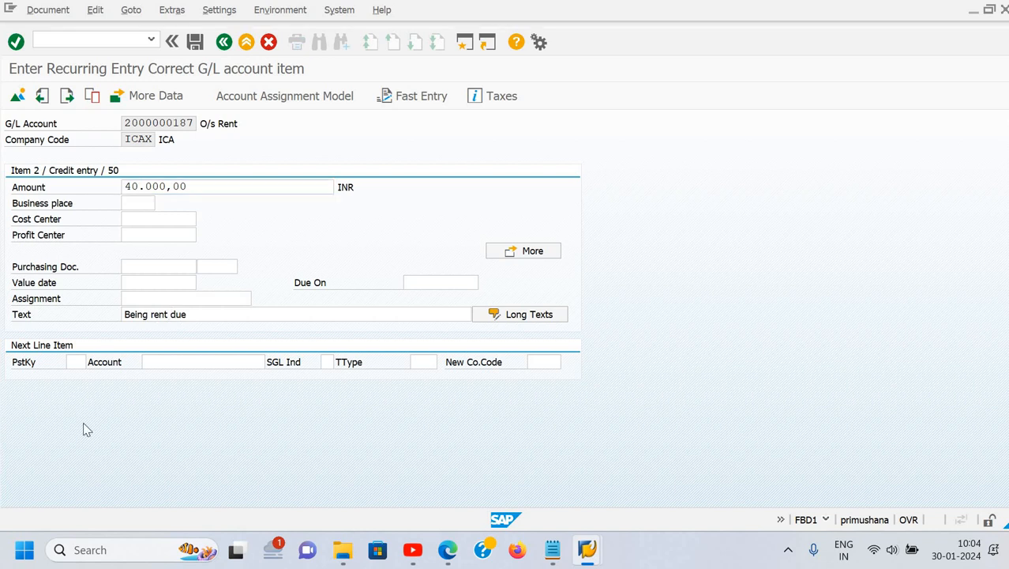
Open the details of the document-stored message, copy its text into a new Notepad file, and return to the recurring entry screen.
double_click(124, 521)
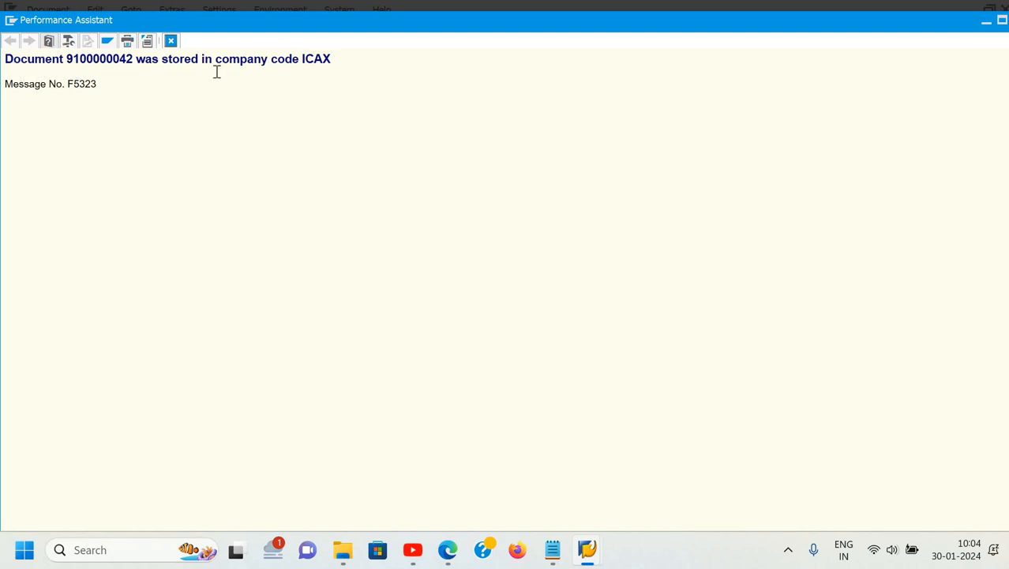
left_click_drag(217, 72, 330, 64)
key("ctrl+c")
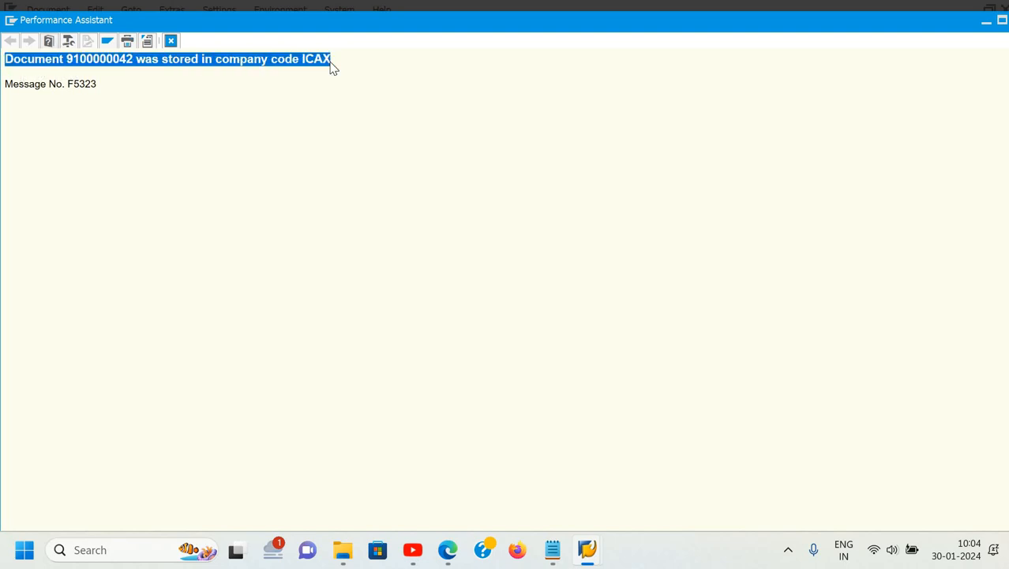
key("super+r")
type("no")
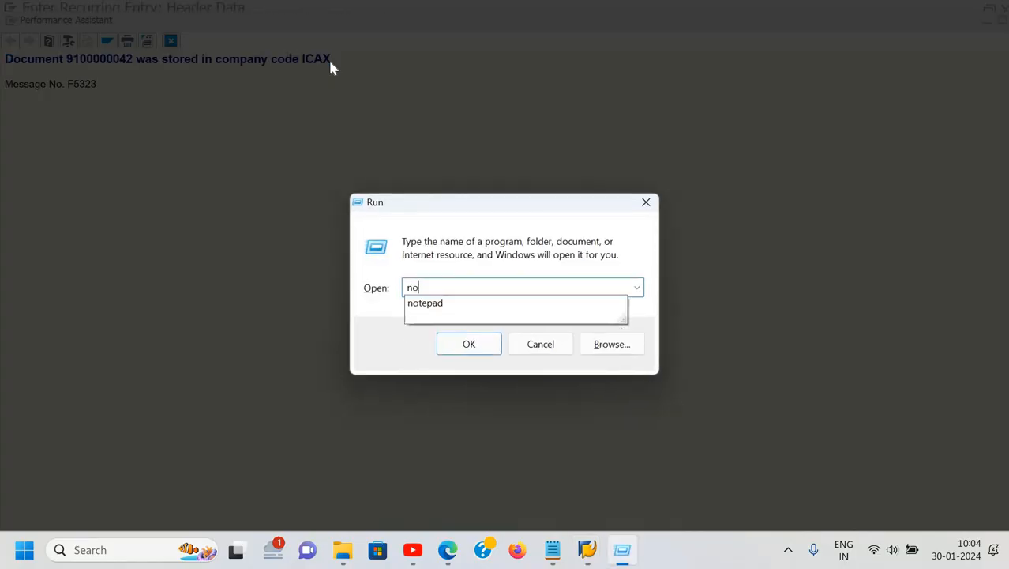
key("Down")
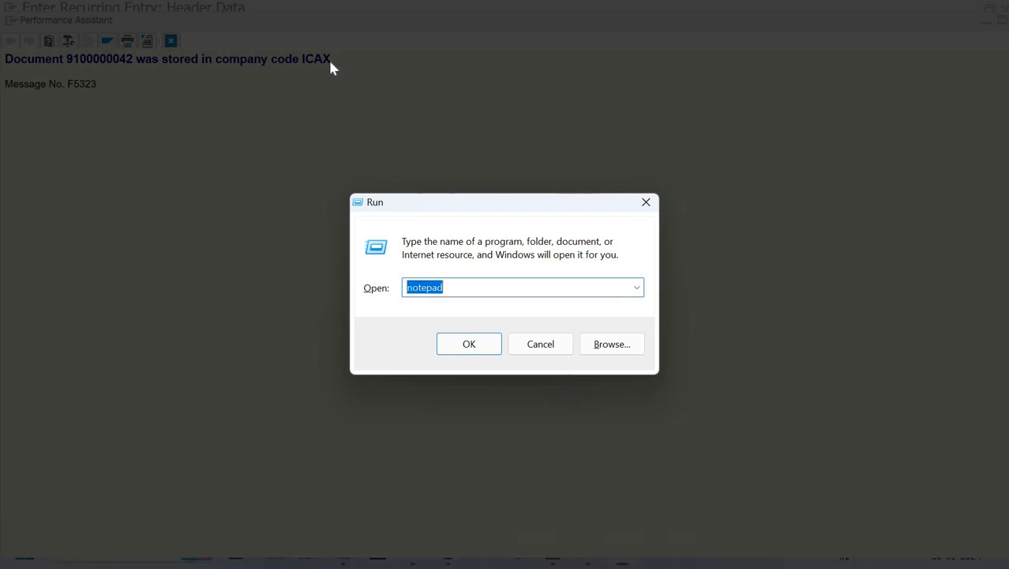
key("Return")
key("ctrl+v")
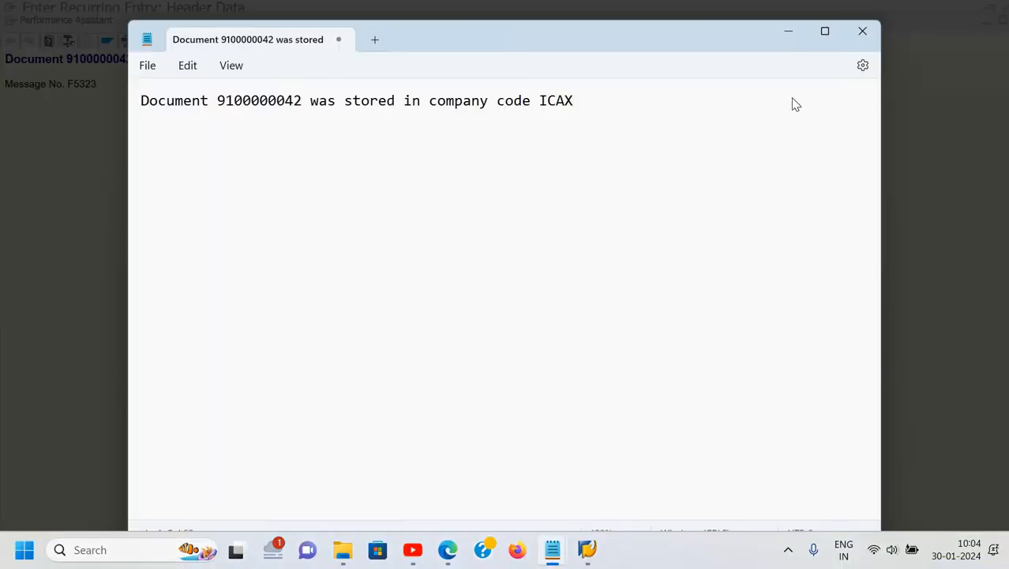
left_click(966, 42)
left_click_drag(941, 28, 778, 46)
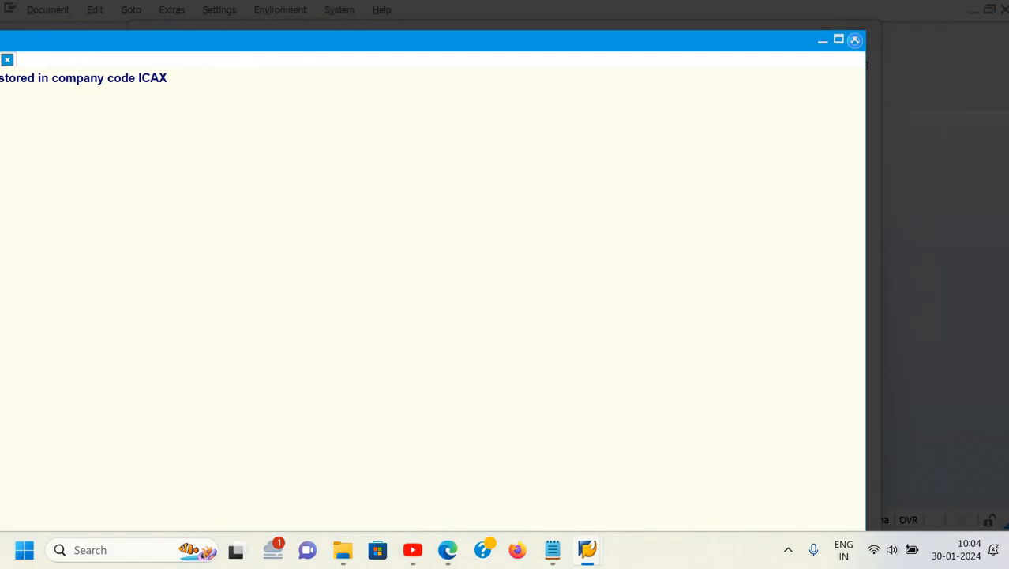
left_click(855, 39)
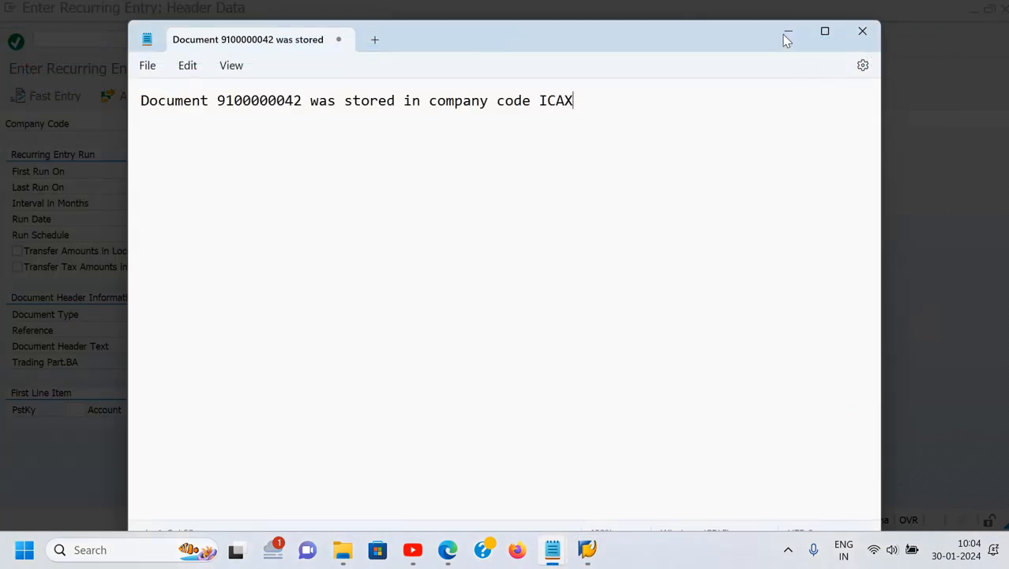
left_click(788, 33)
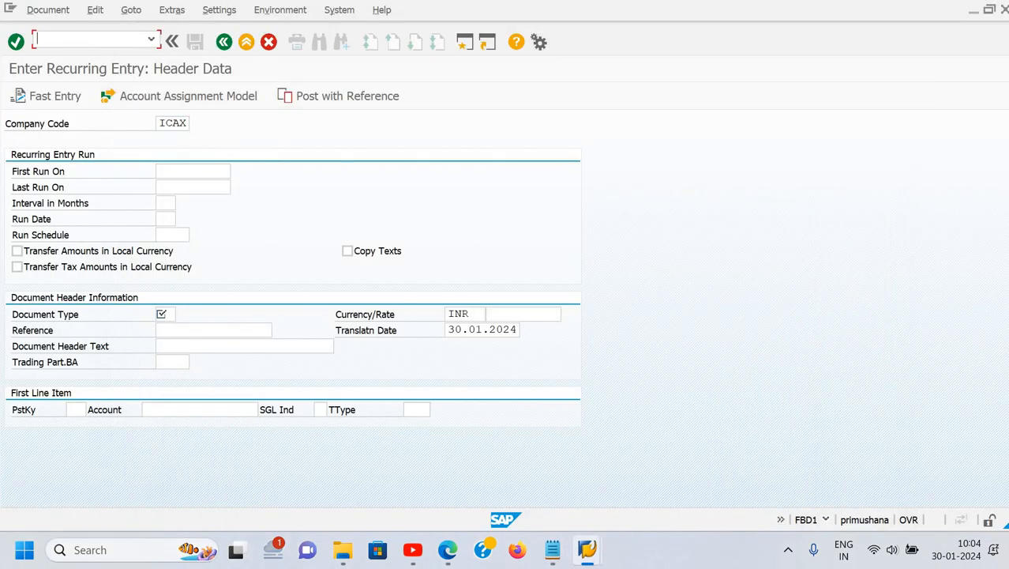
Leave the recurring entry transaction and start transaction F.14 for creating posting documents from recurring documents.
left_click(72, 38)
type("/n")
key("Return")
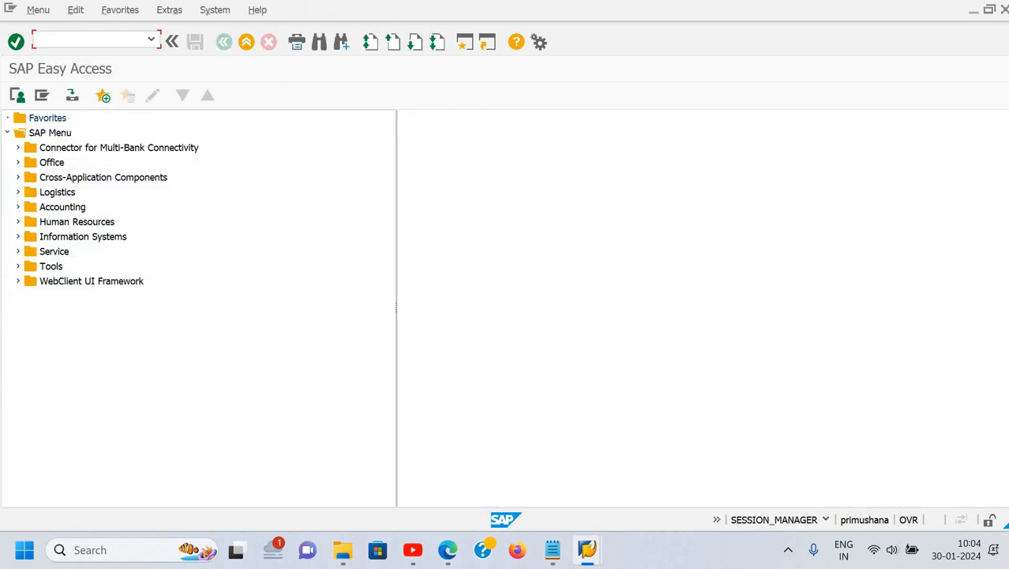
type("f.14")
key("Return")
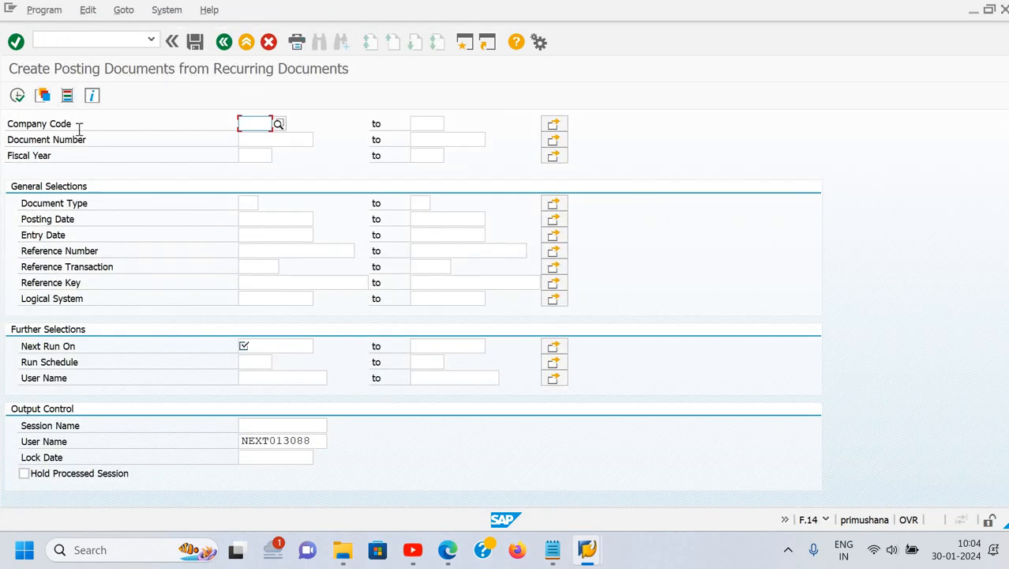
type("icax")
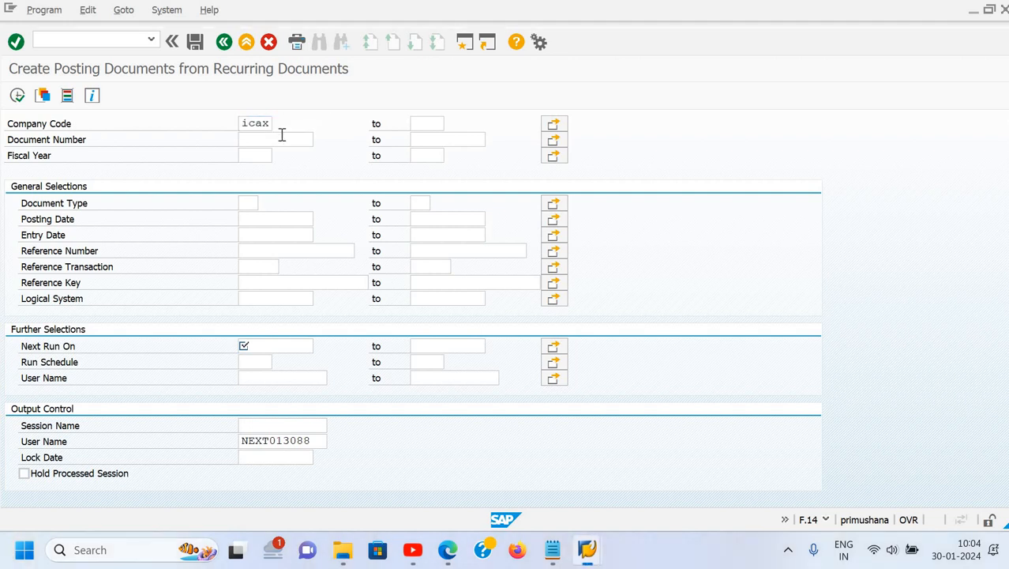
key("Return")
left_click(281, 135)
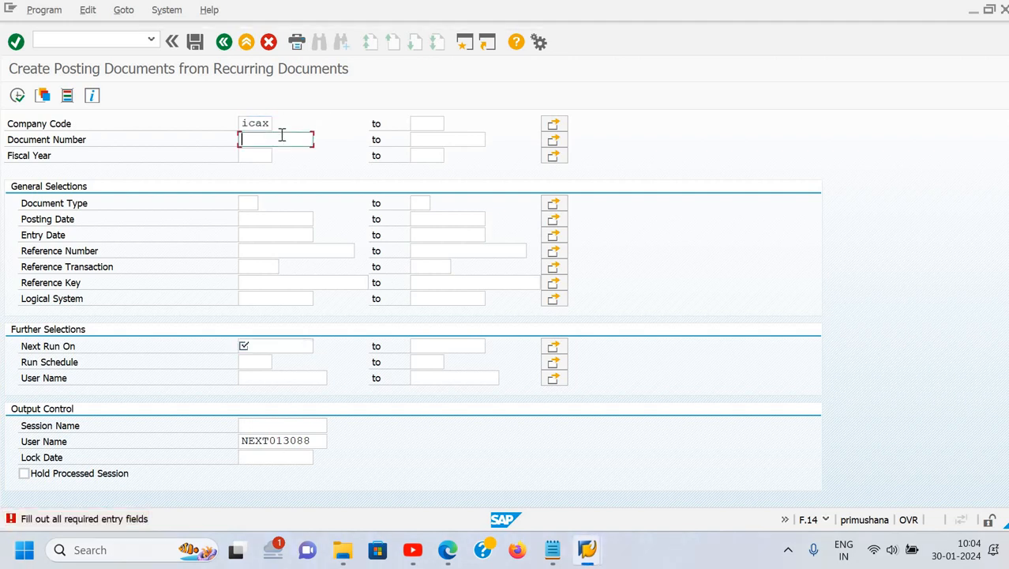
key("alt+Tab")
left_click_drag(219, 101, 304, 107)
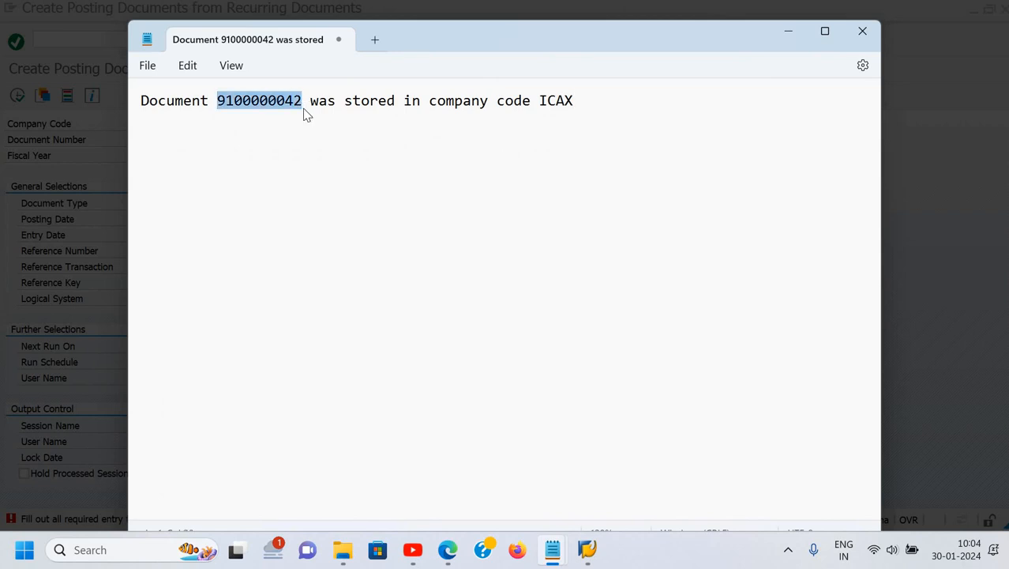
key("ctrl+c")
key("alt+Tab")
key("ctrl+v")
key("Tab")
key("Tab")
key("Tab")
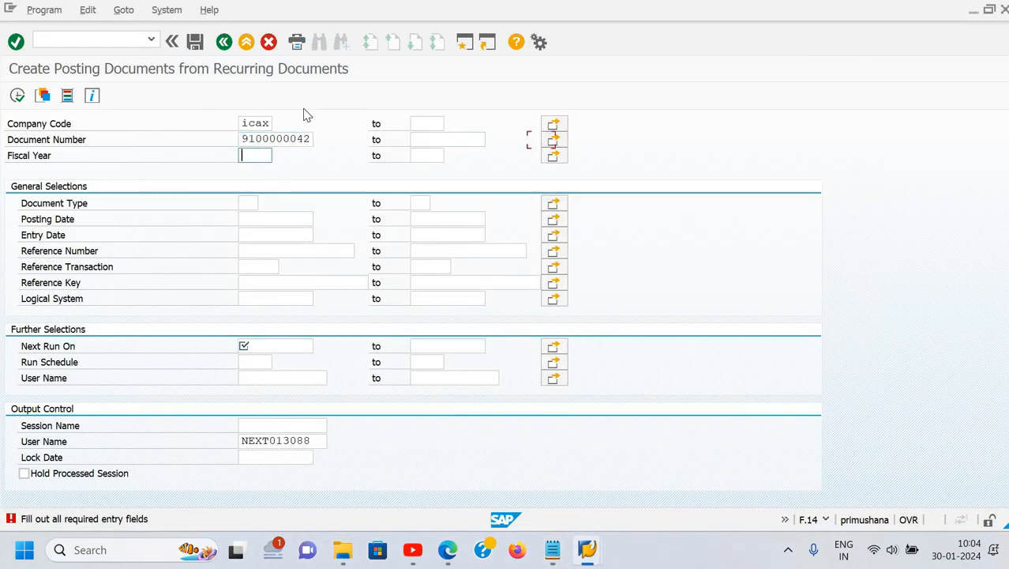
type("2024")
Set Next Run On to 30.01.2024 and execute the creation of posting documents, leaving the session name blank.
left_click(309, 345)
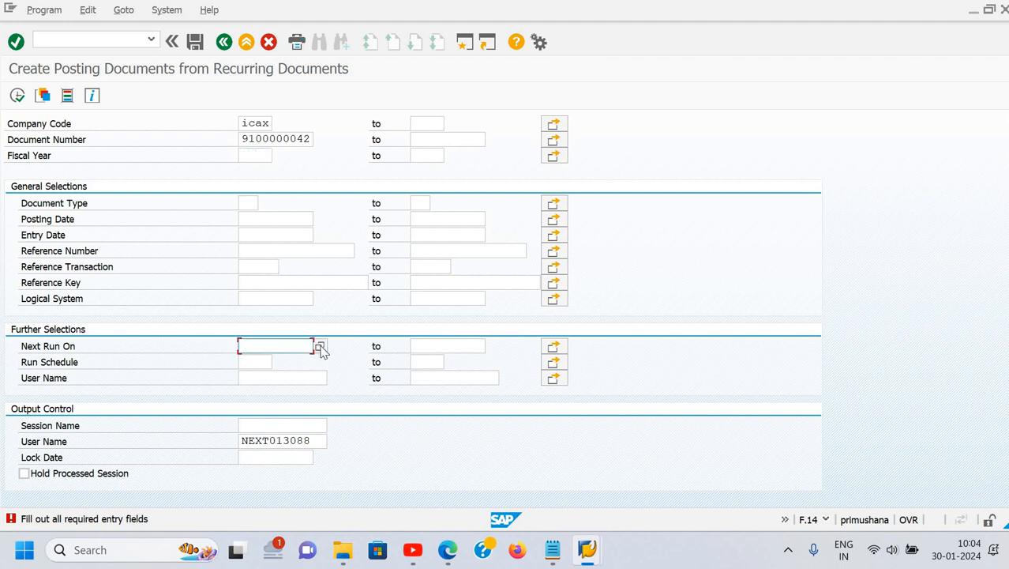
left_click(319, 347)
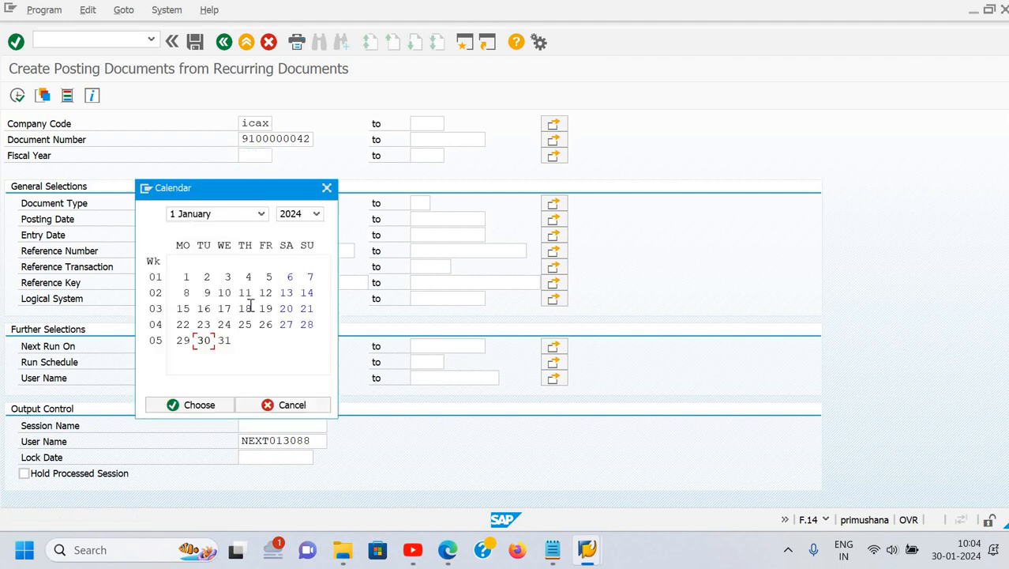
double_click(204, 341)
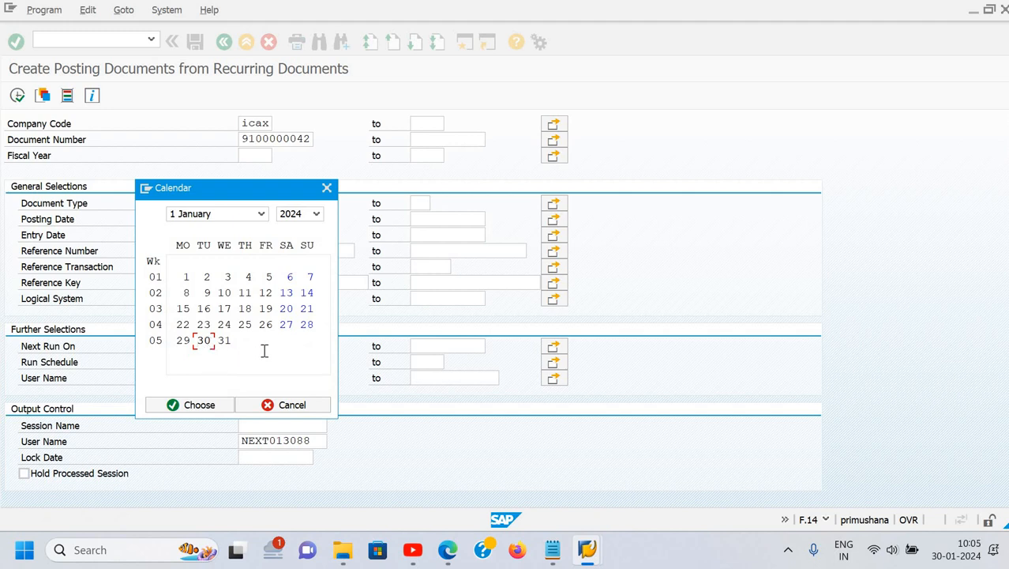
left_click(315, 430)
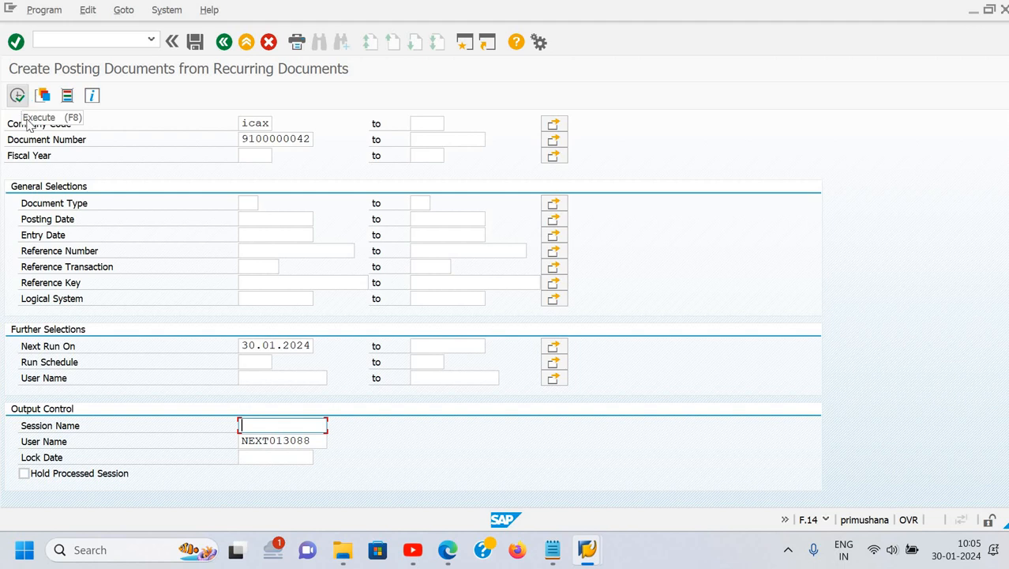
left_click(17, 96)
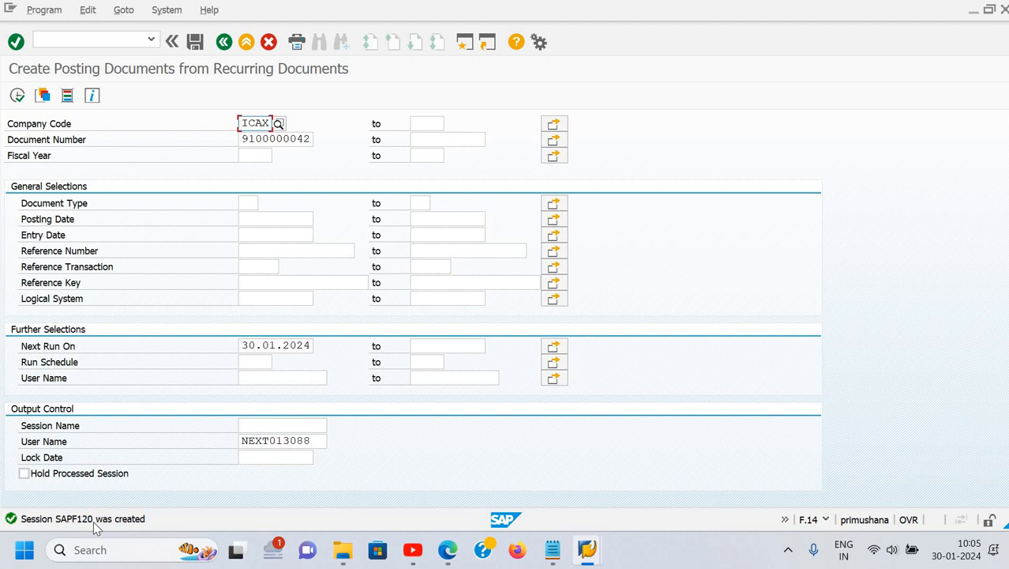
Open the batch input session overview and select the SAPF120 session created on 30.01.2024 at 10:09:23.
left_click(167, 11)
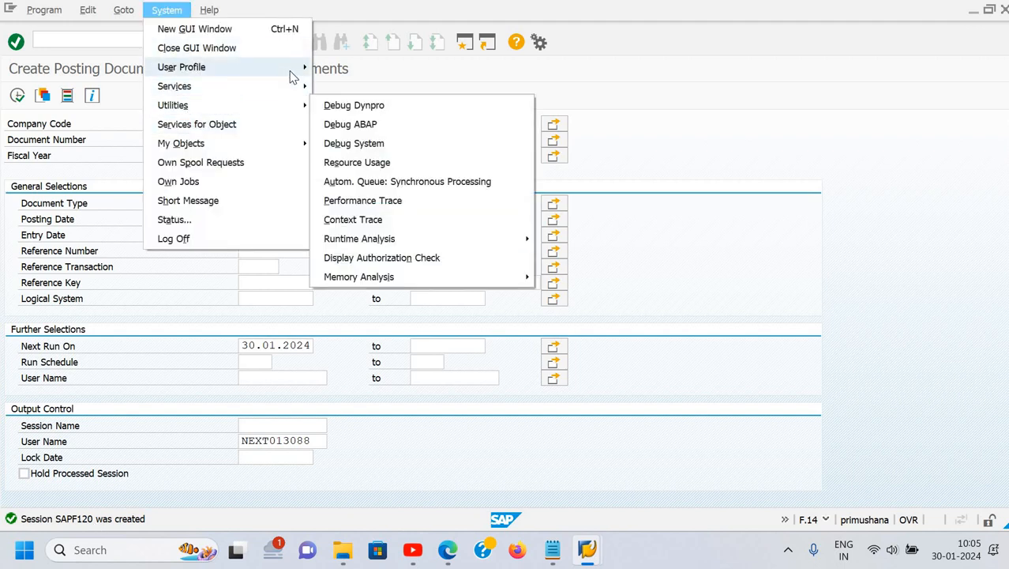
mouse_move(289, 82)
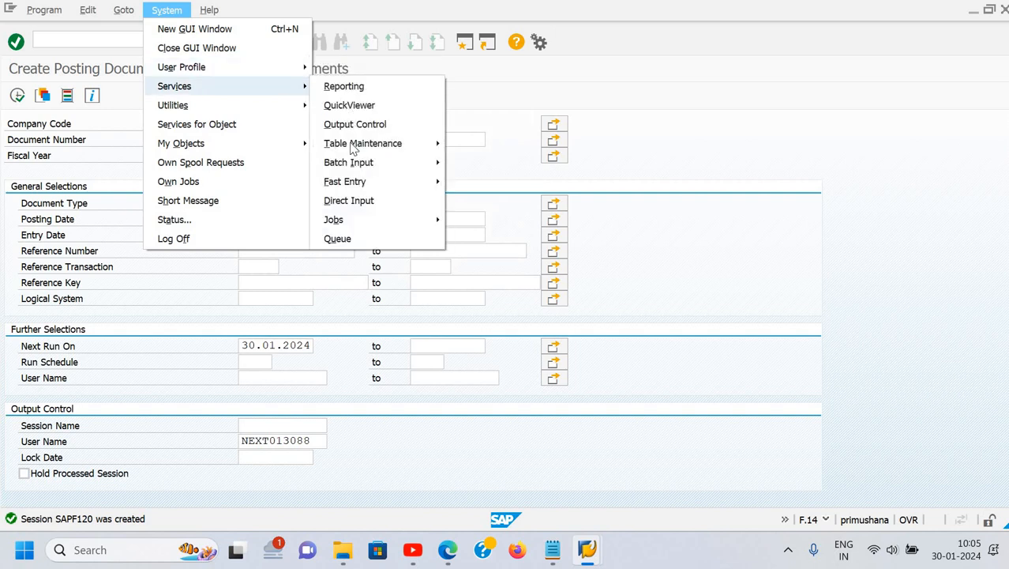
mouse_move(376, 172)
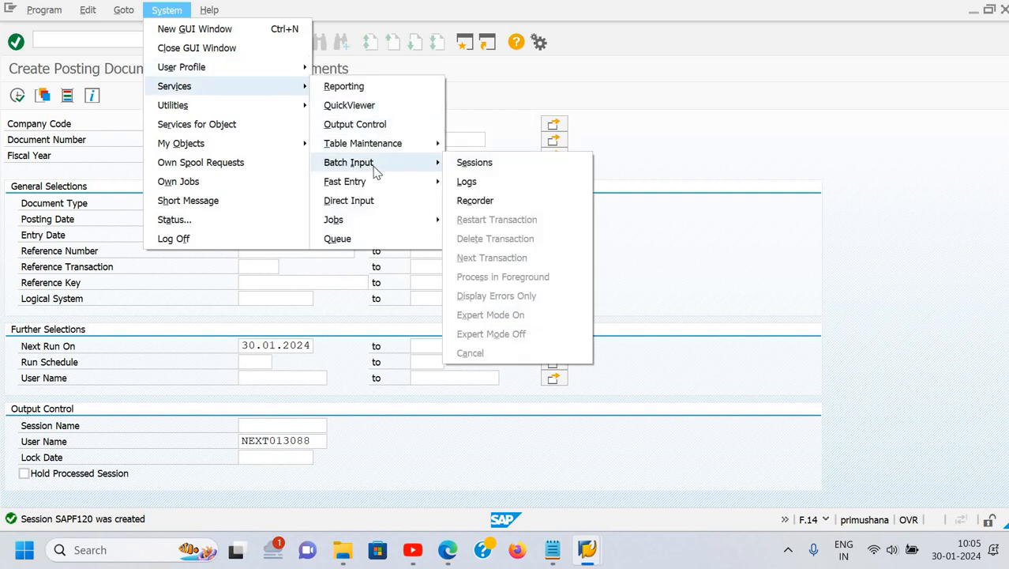
left_click(470, 168)
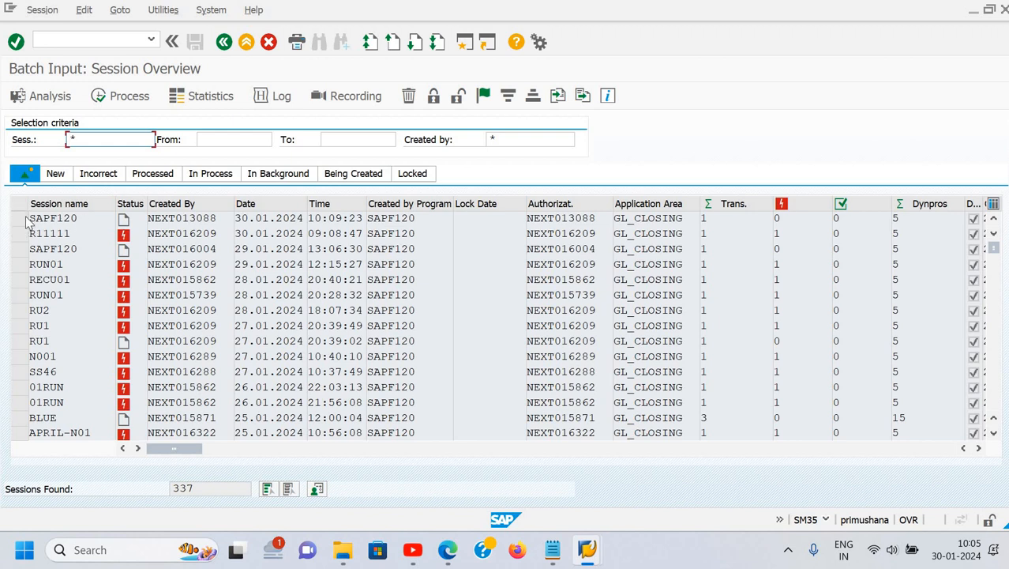
left_click(67, 217)
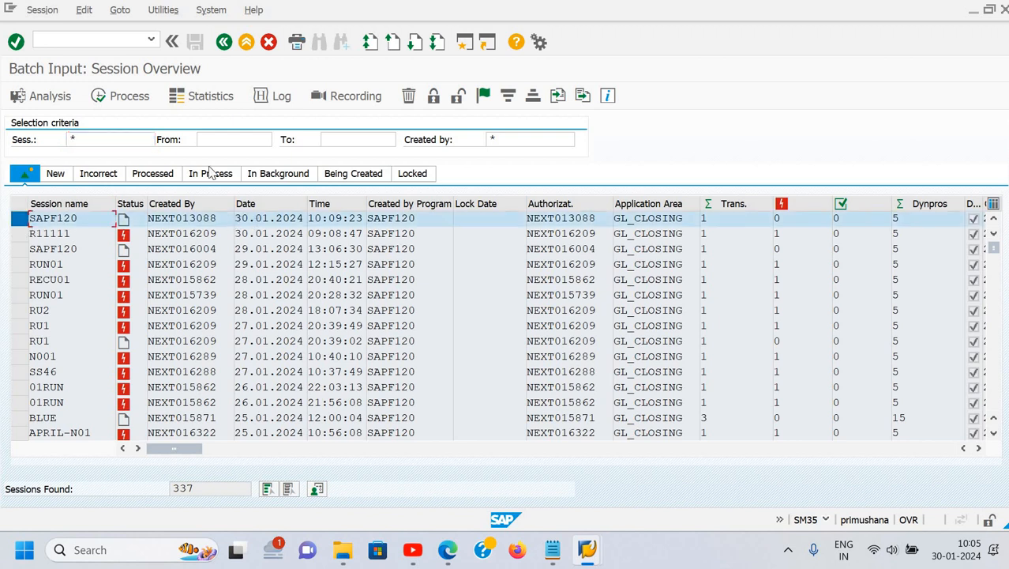
Process the selected session with Display errors only, Extended log and Expert mode enabled, and Default Dynpro Size disabled.
left_click(126, 101)
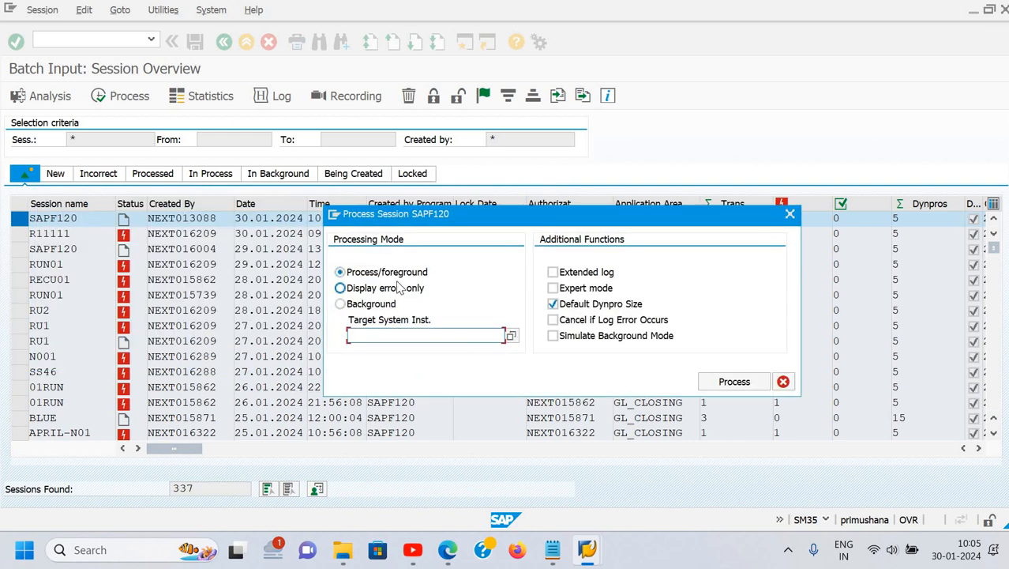
left_click(399, 289)
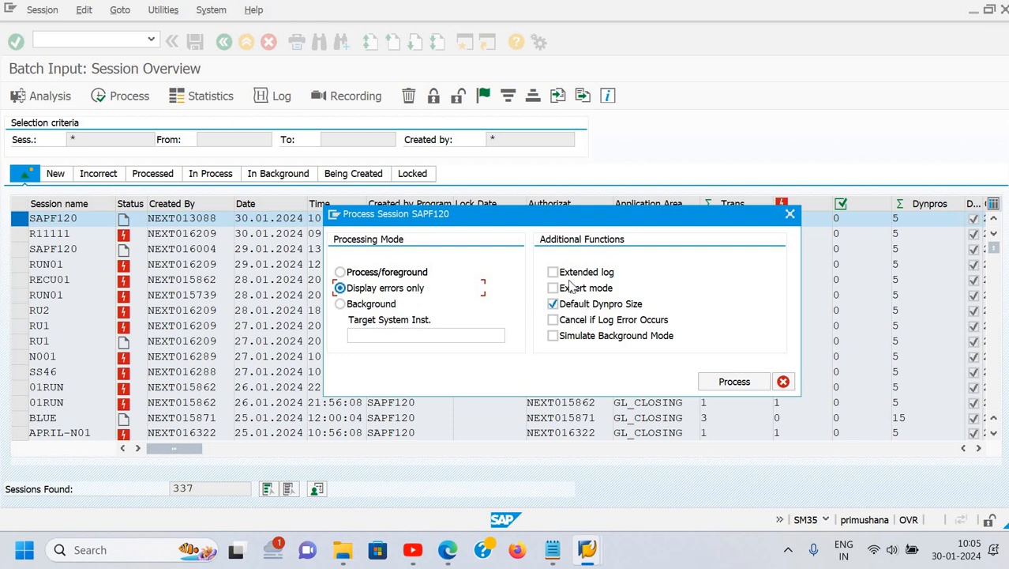
left_click(555, 304)
left_click(553, 272)
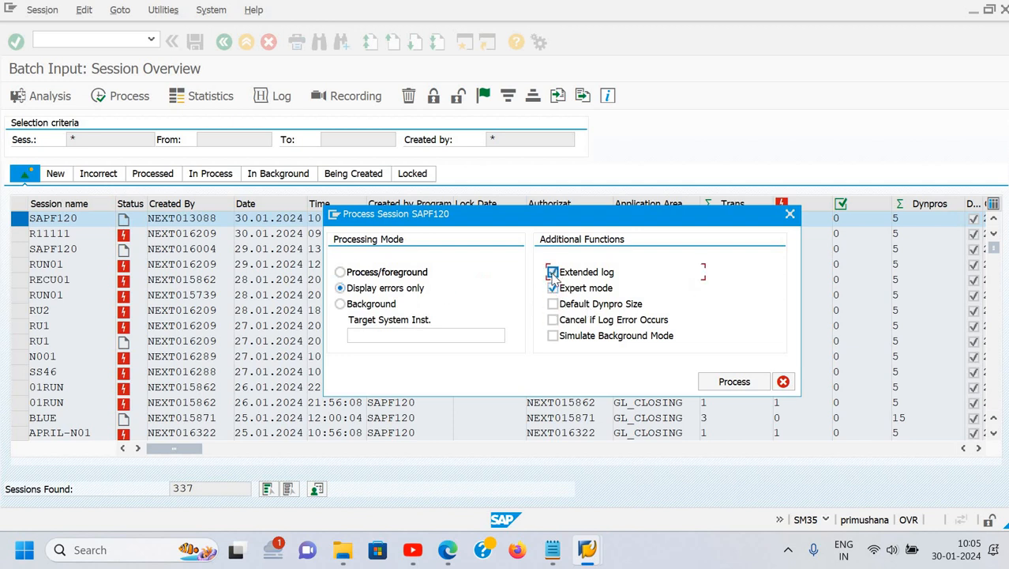
left_click(553, 288)
key("Return")
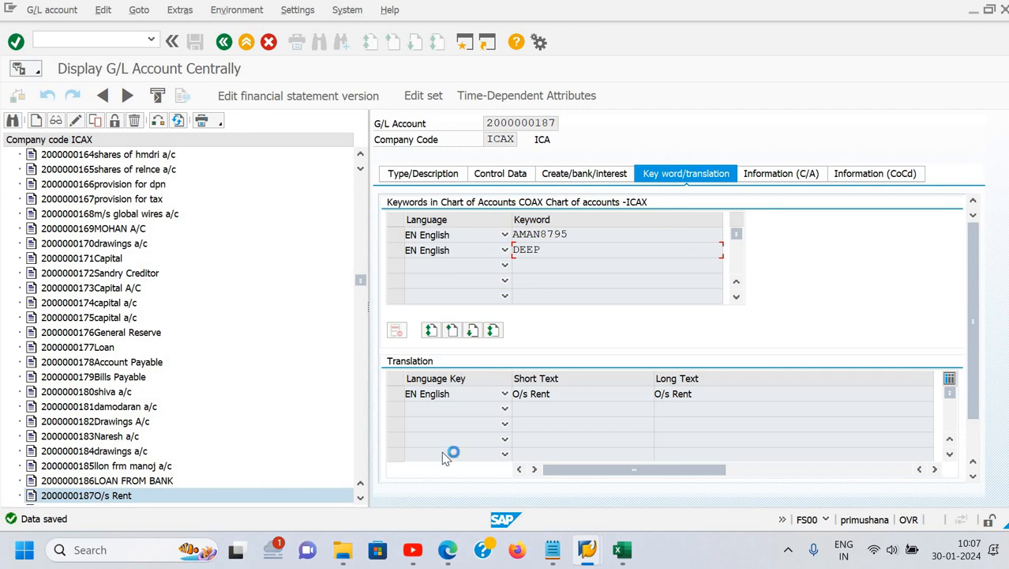
Switch to the SAP window running the batch session, end its current transaction, and exit batch input.
mouse_move(586, 548)
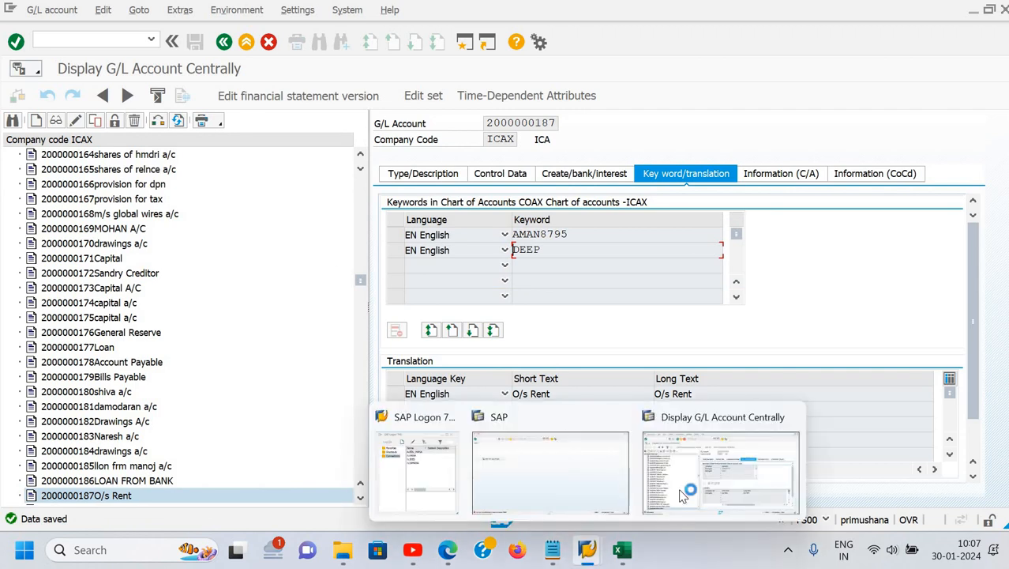
left_click(581, 484)
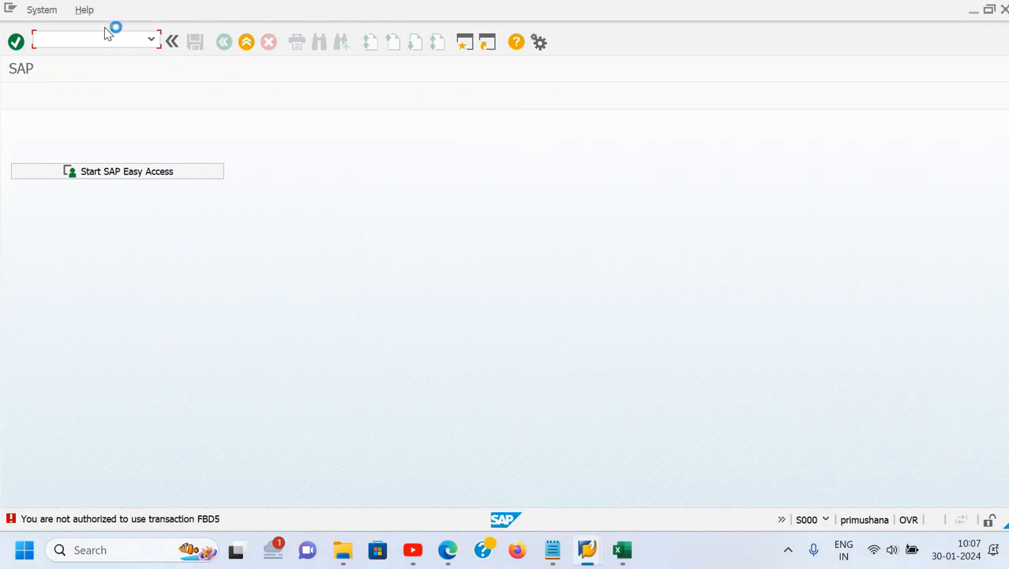
left_click(104, 44)
type("/n")
key("Return")
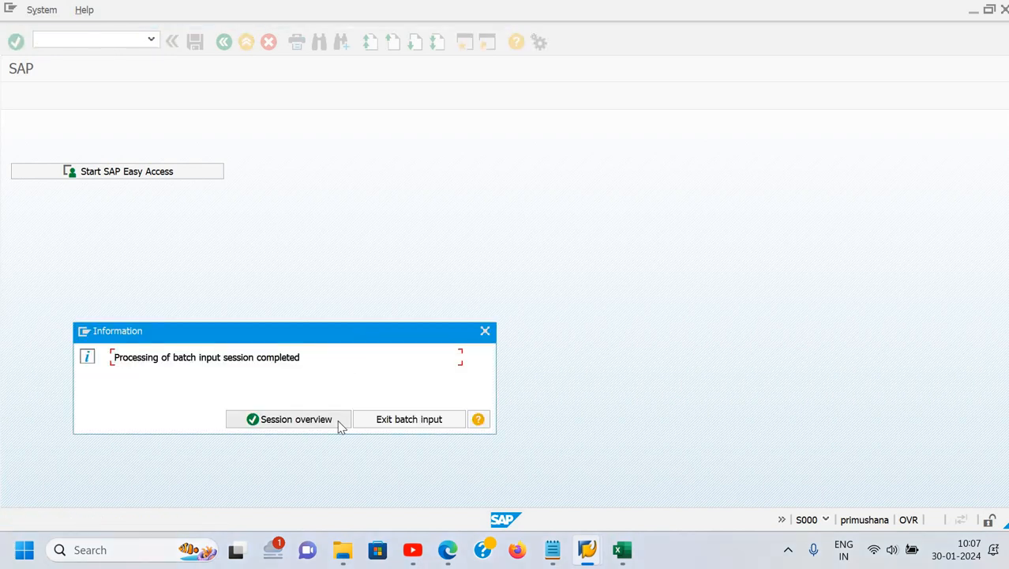
left_click(397, 425)
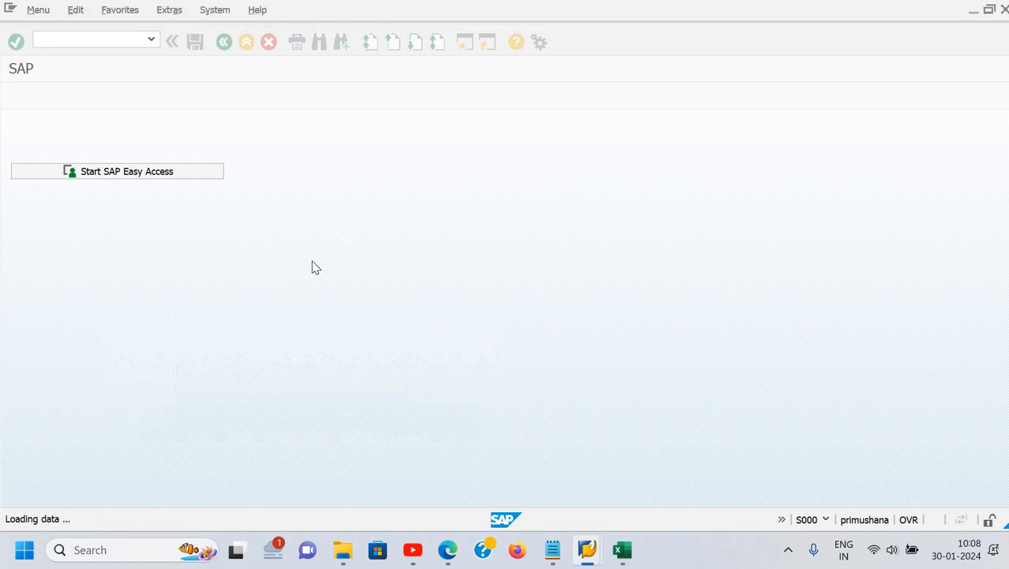
Switch to the Day-2 GL Master notes in Notepad.
key("alt+Tab")
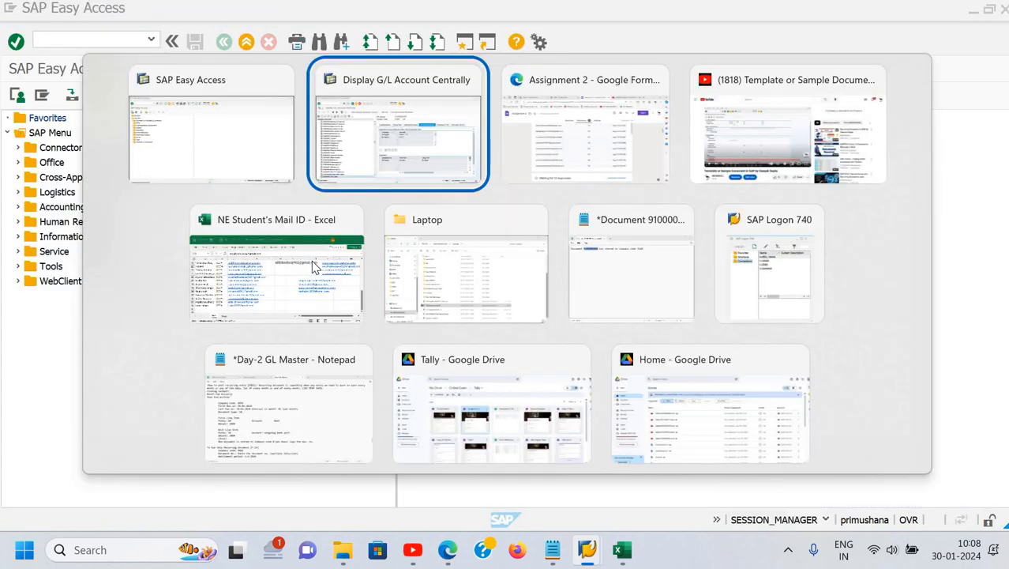
key("Tab")
key("Tab")
key("Tab")
key("Tab")
key("Tab")
key("Tab")
key("Tab")
key("Tab")
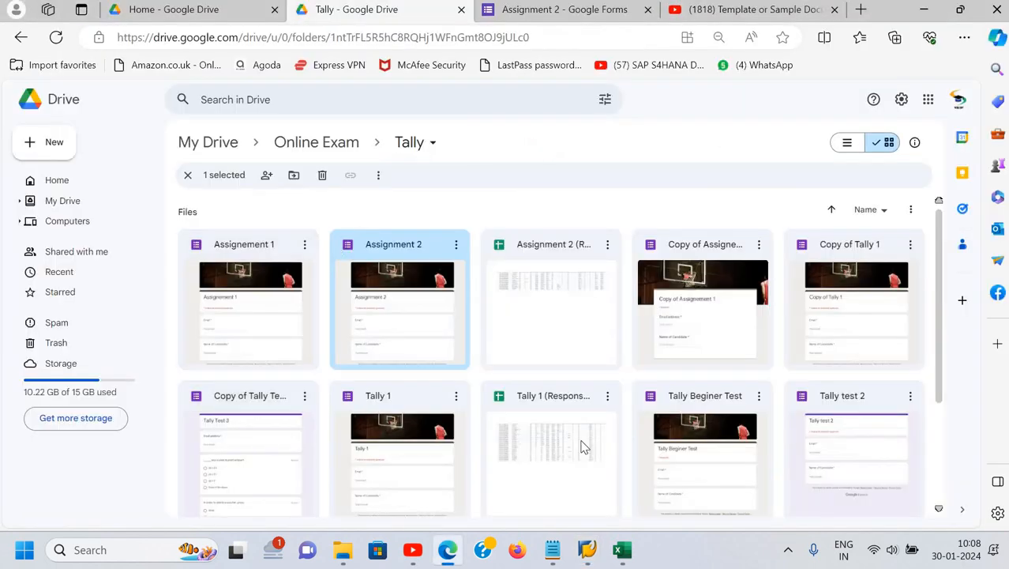
mouse_move(555, 550)
left_click(559, 478)
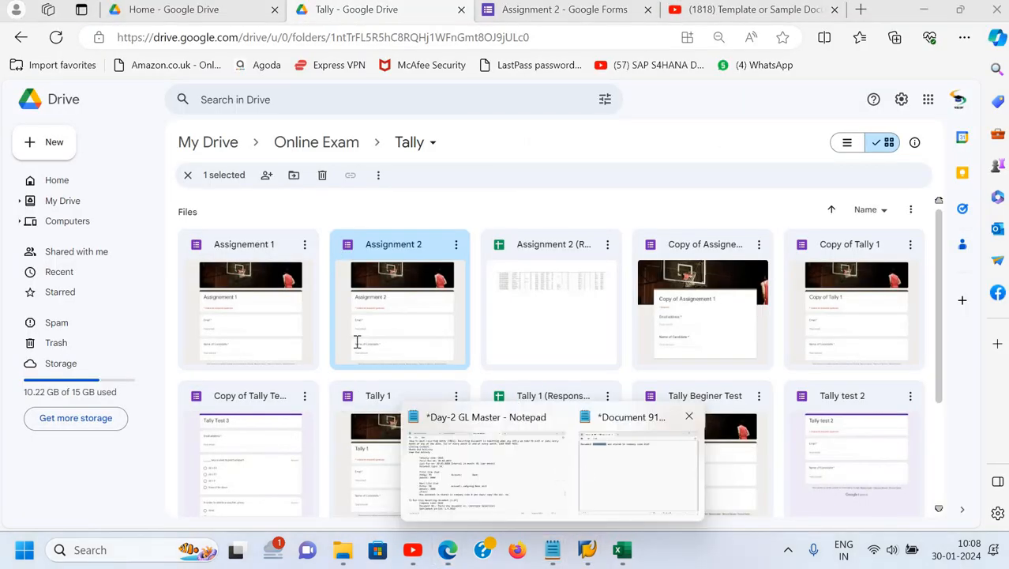
Review the recurring entry notes, highlighting transaction code FBD1 for creating the entry and F.14 for running the recurring document.
scroll(280, 169, "up", 2)
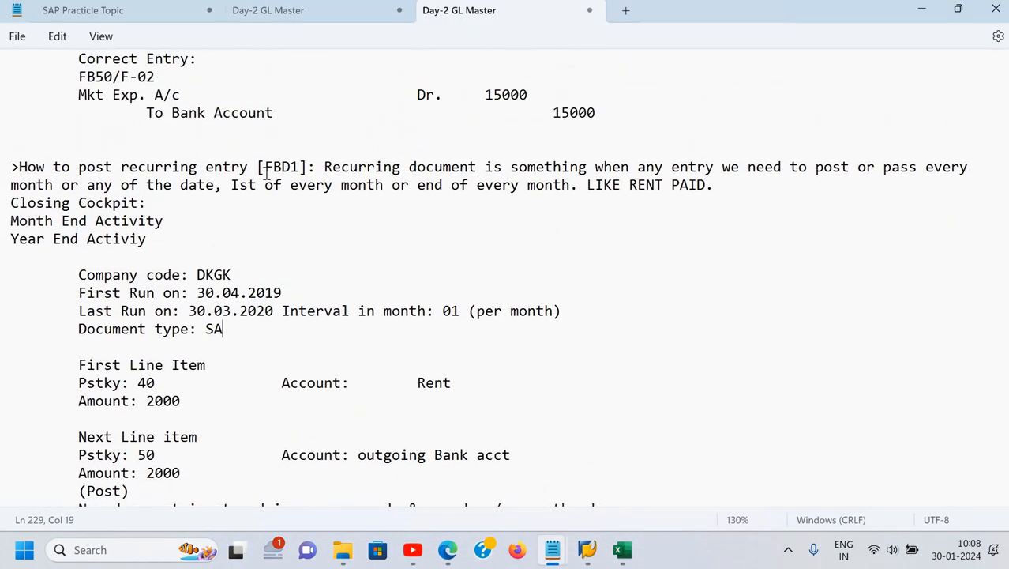
left_click_drag(265, 168, 300, 167)
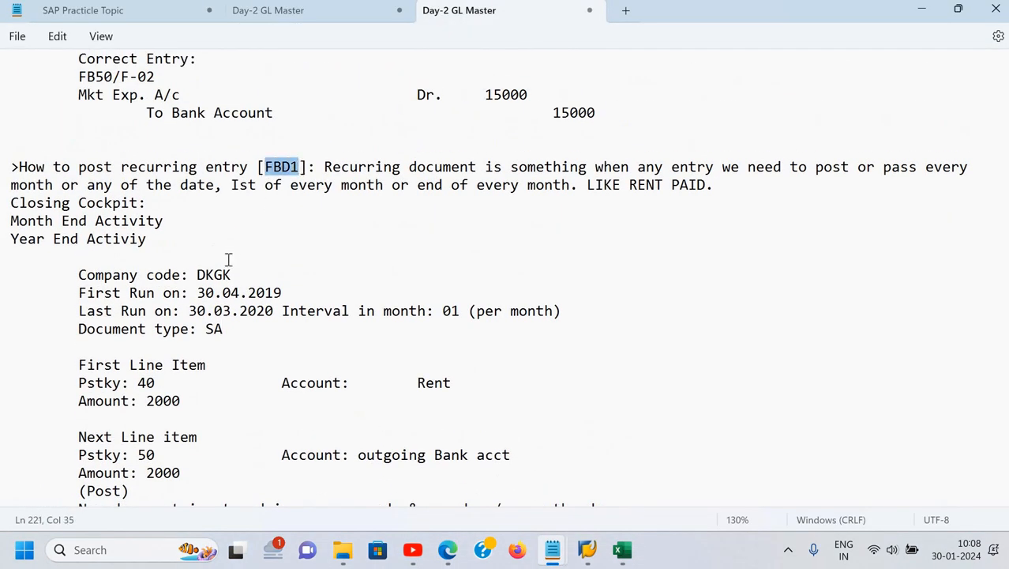
scroll(192, 214, "down", 1)
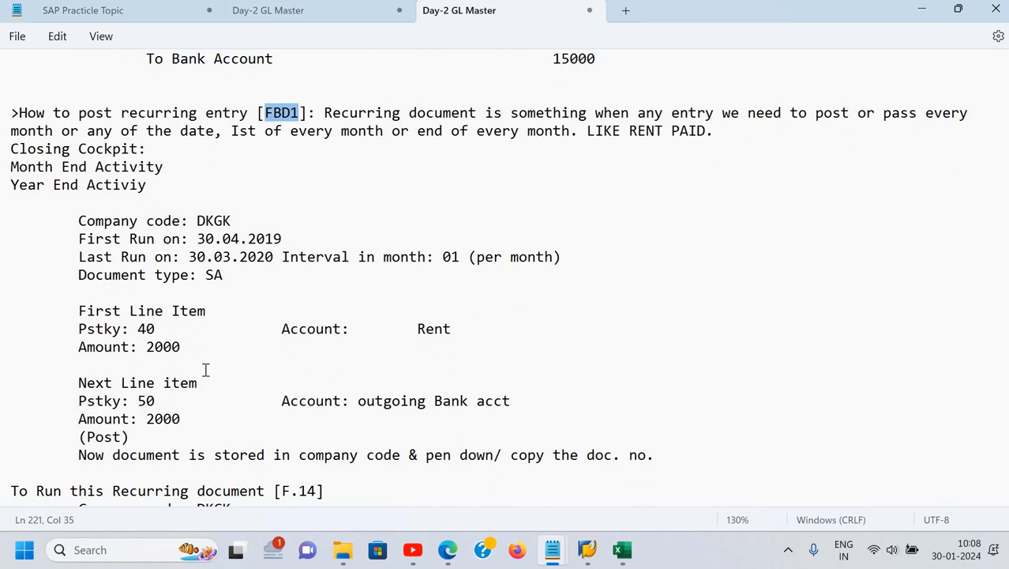
scroll(204, 369, "down", 6)
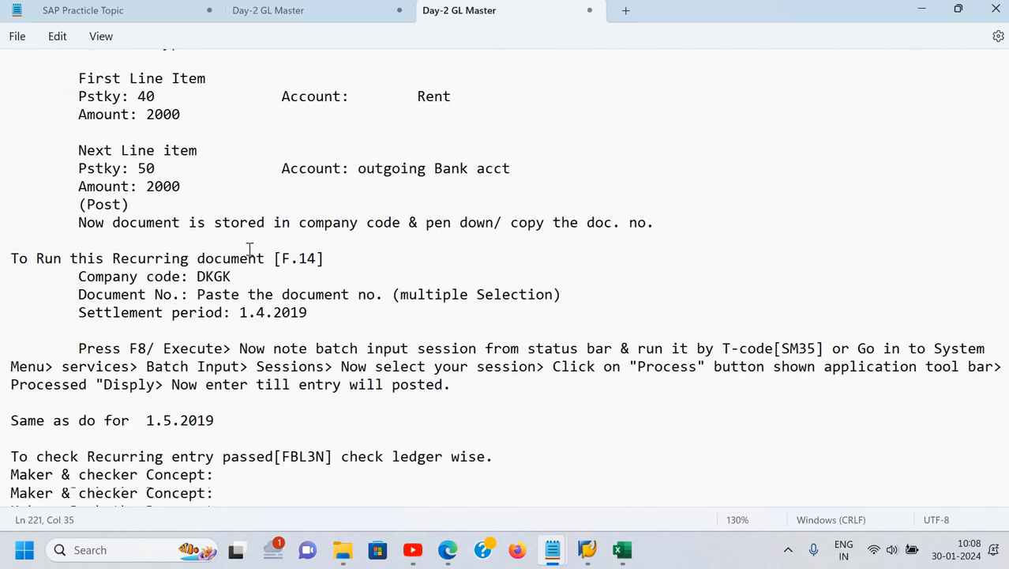
left_click_drag(316, 172, 281, 168)
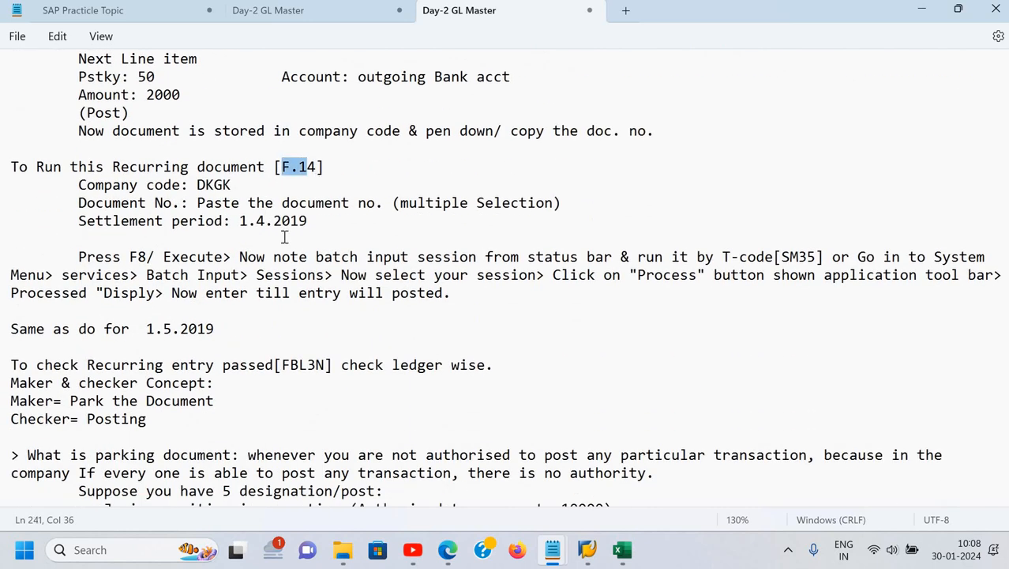
left_click(271, 293)
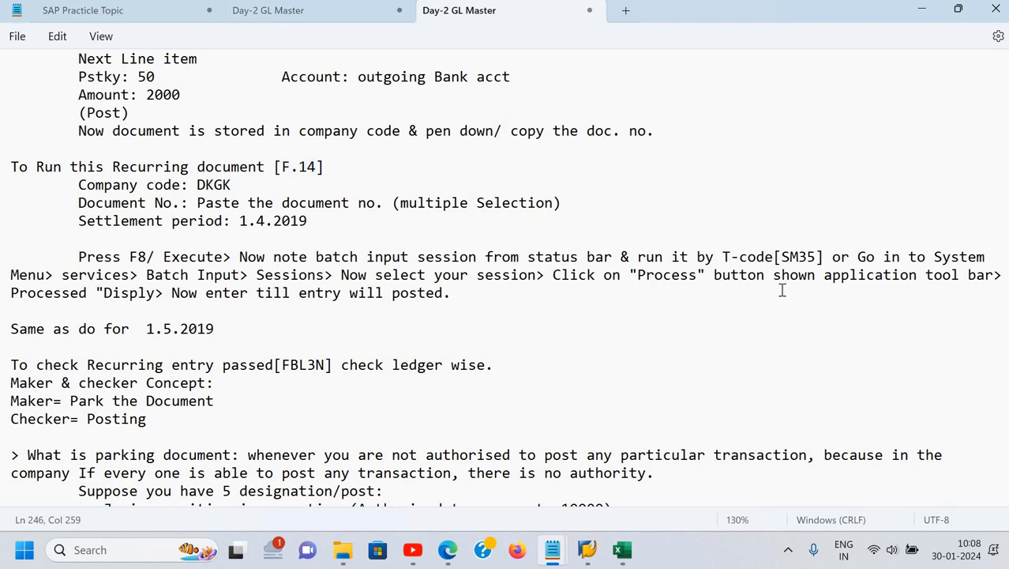
Highlight transaction code SM35 in the batch input session instructions and reread the recurring entry notes above.
left_click(780, 259)
key("shift+Right")
key("shift+Right")
key("shift+Right")
key("shift+Right")
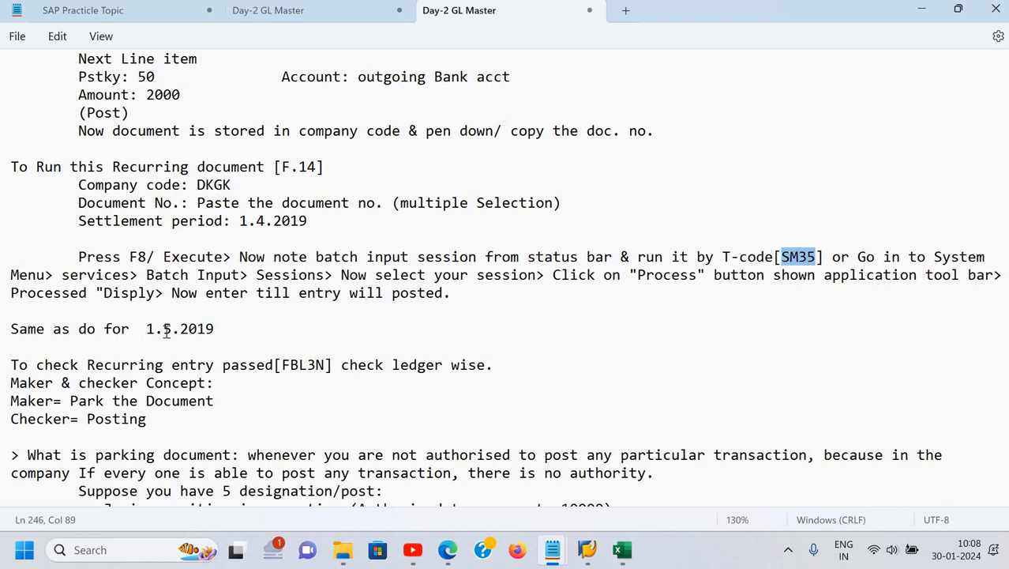
scroll(214, 325, "up", 6)
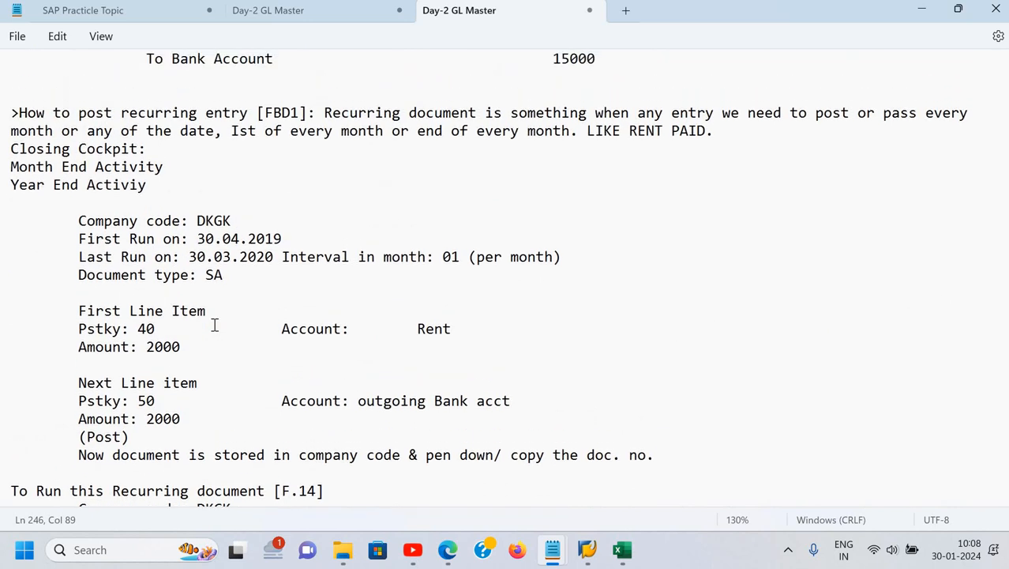
scroll(214, 325, "down", 2)
scroll(214, 325, "up", 1)
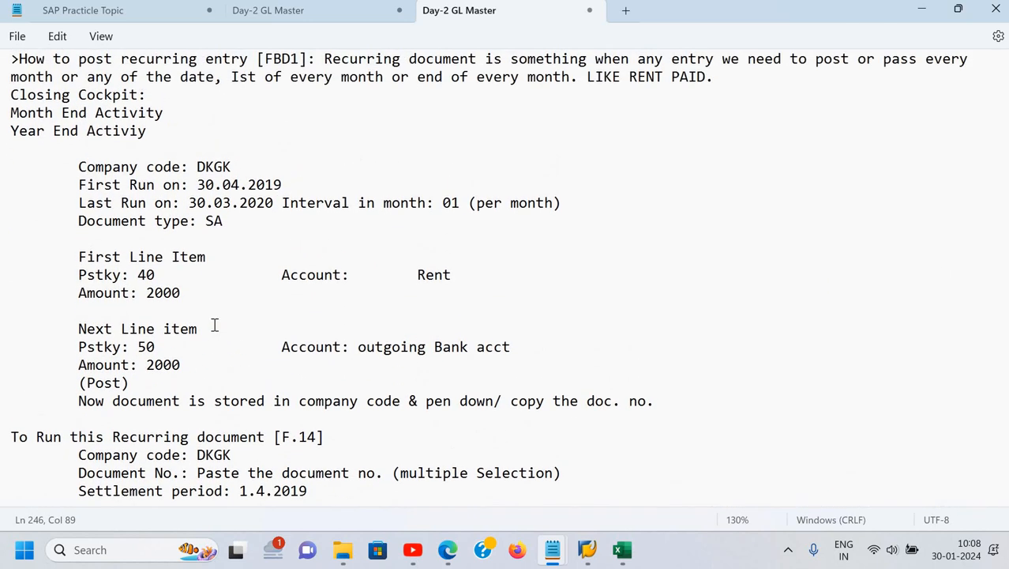